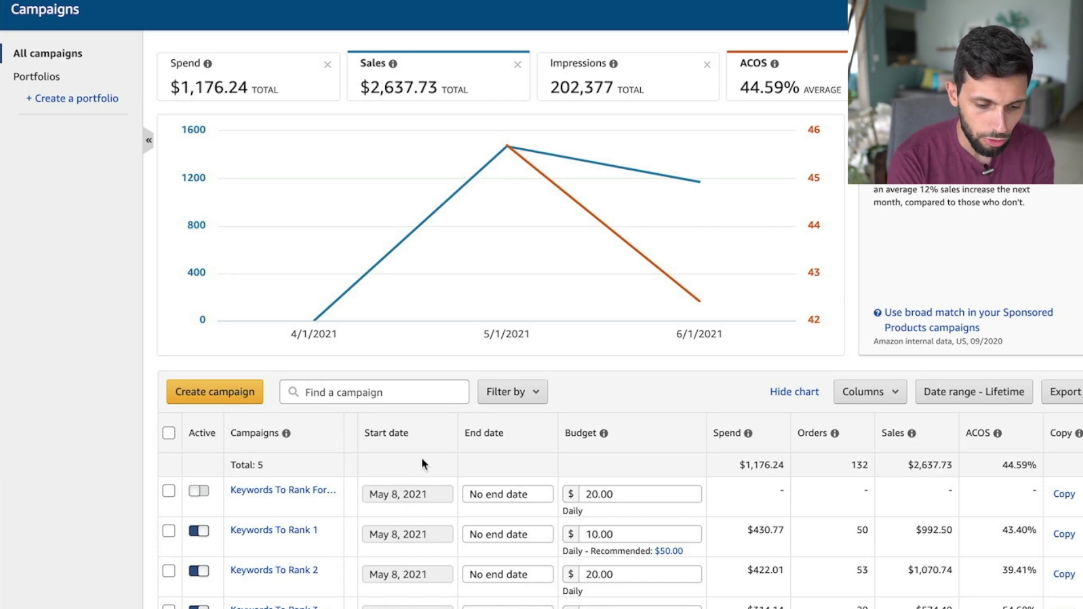
Step: Open the keyword targeting list of Ad group 1 in the Keywords To Rank 2 campaign
scroll(421, 463, down, 2)
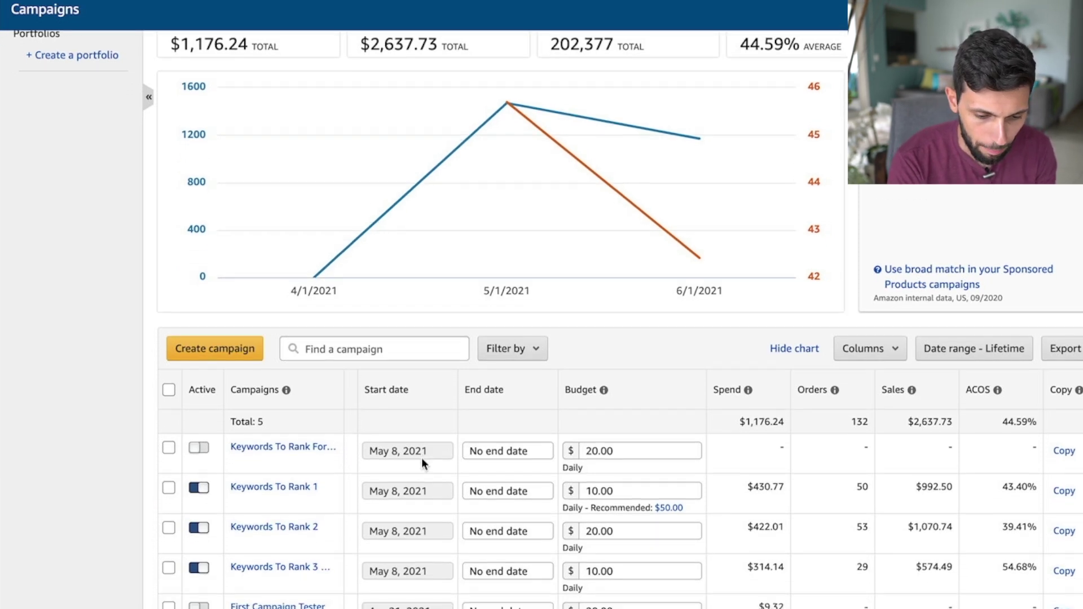
scroll(421, 458, down, 2)
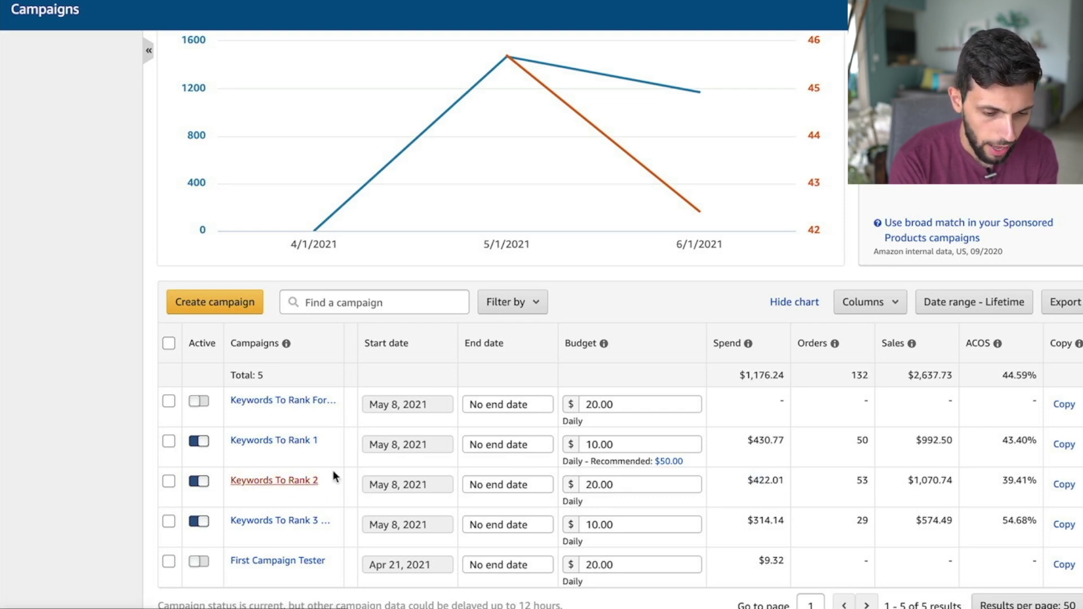
drag(746, 483, 767, 491)
click(767, 491)
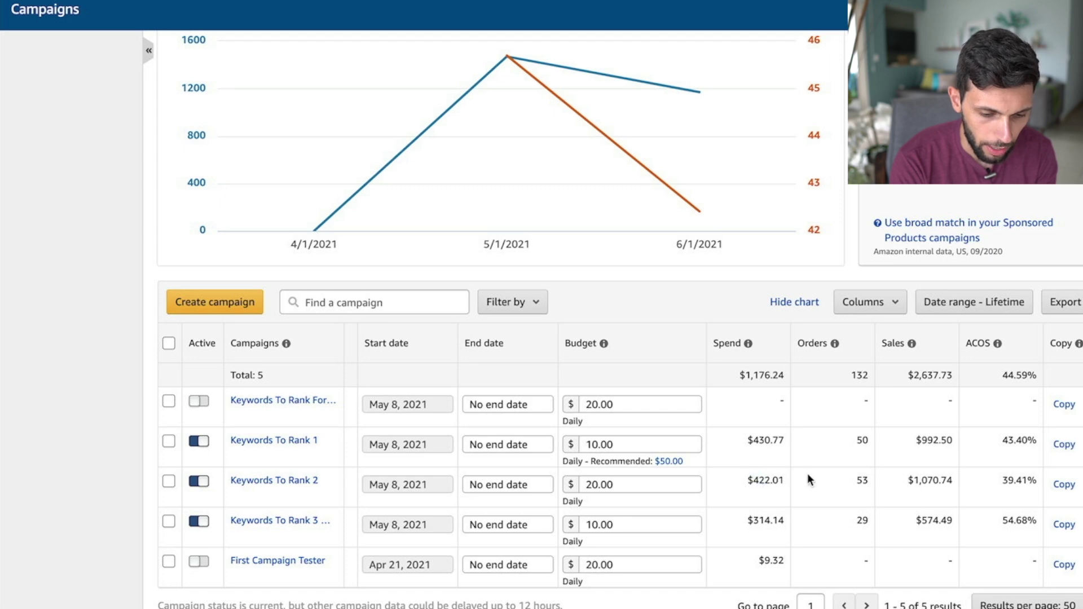
click(304, 482)
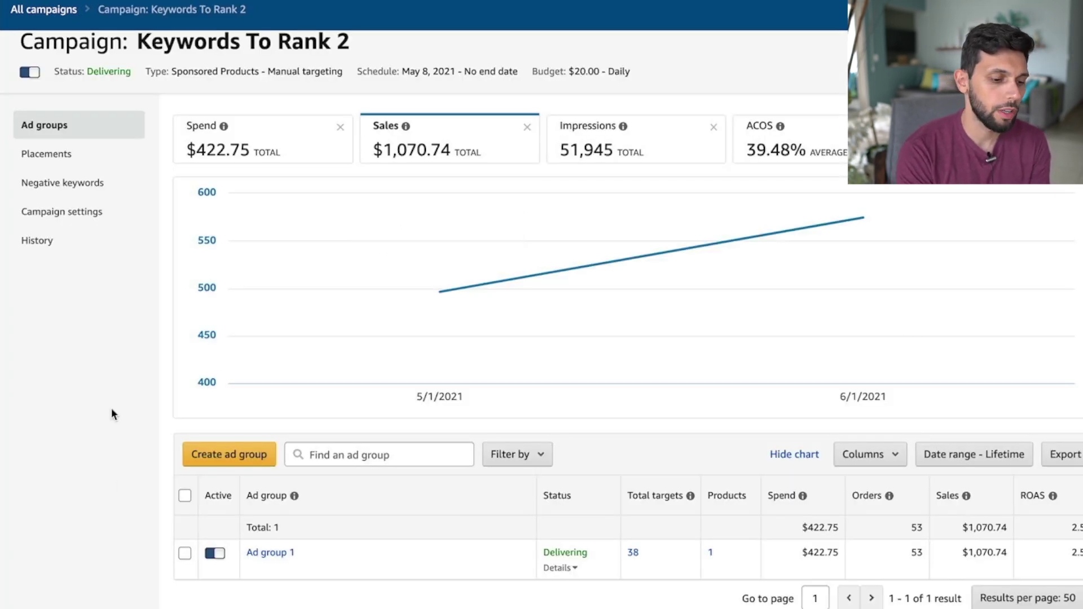
click(276, 554)
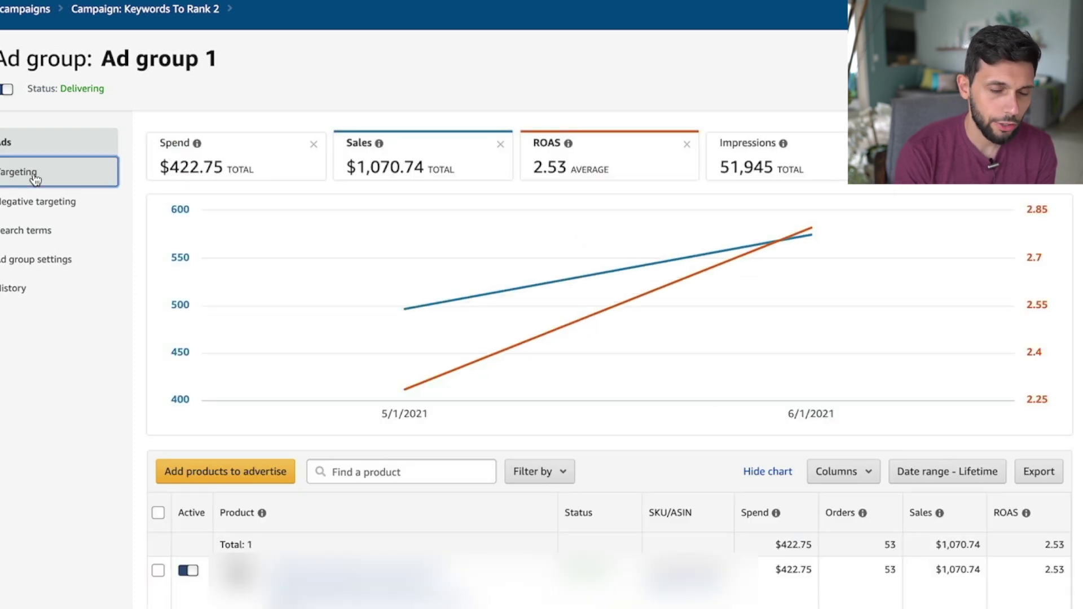
click(35, 178)
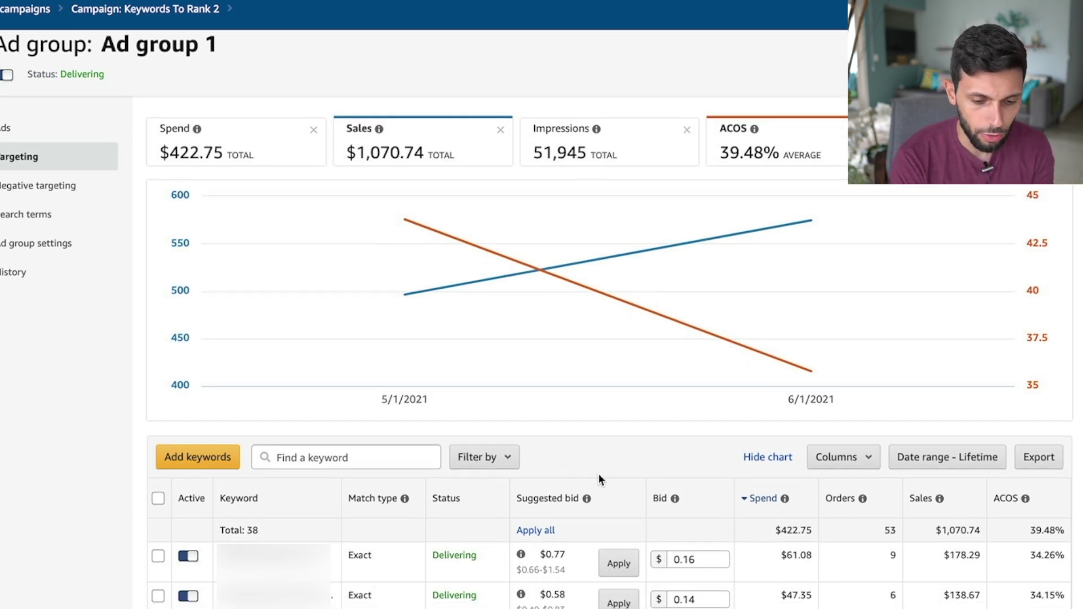
mouse_move(862, 498)
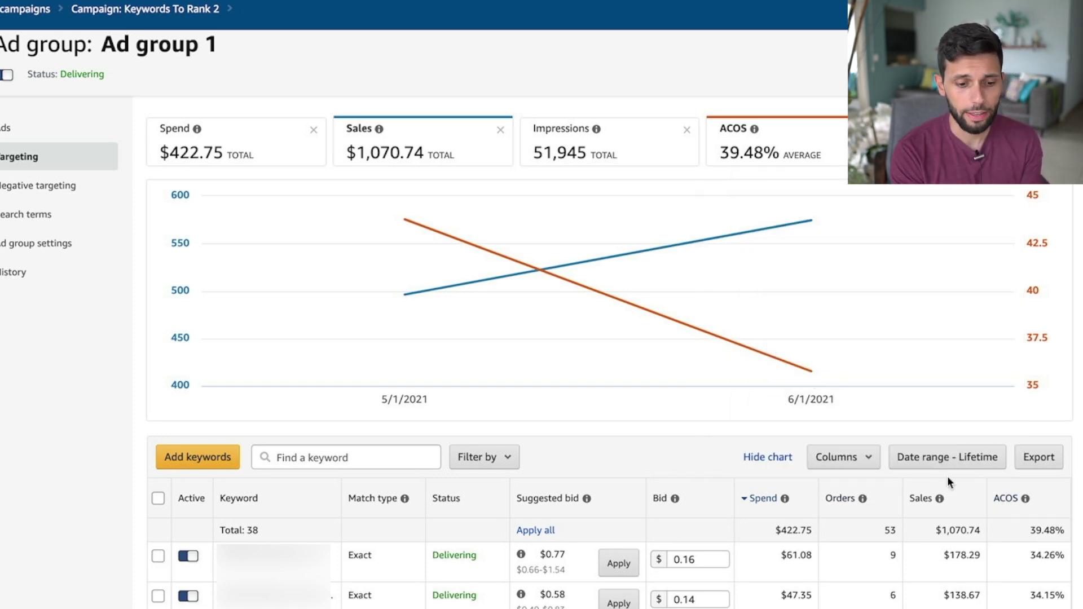
click(853, 462)
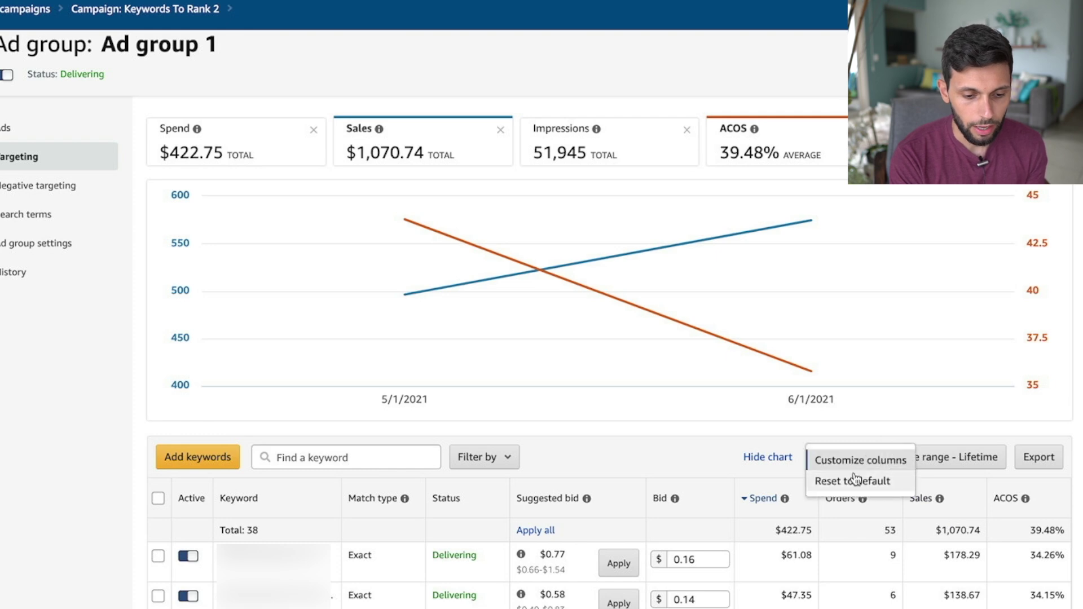
click(868, 462)
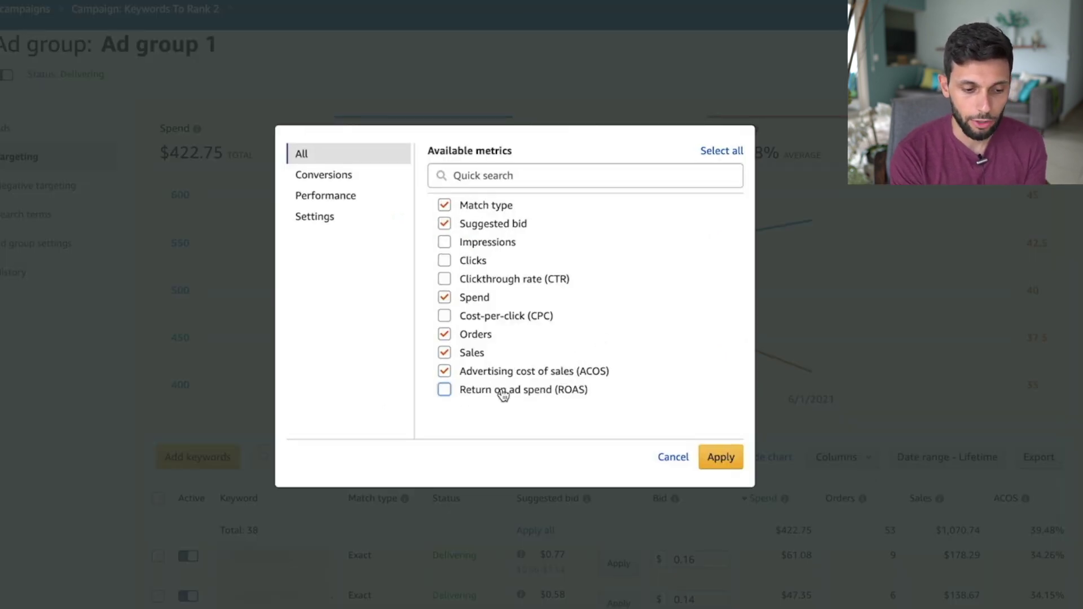
click(674, 457)
Step: Find the delivering keyword with $12.49 spend and no orders, and pause it
scroll(620, 395, down, 1)
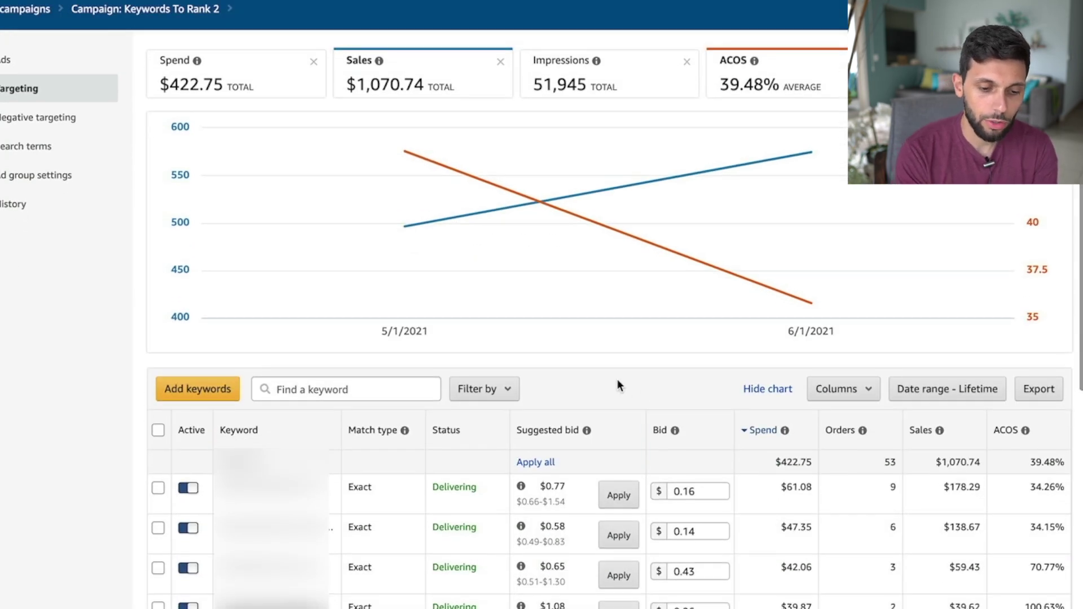
scroll(617, 379, down, 1)
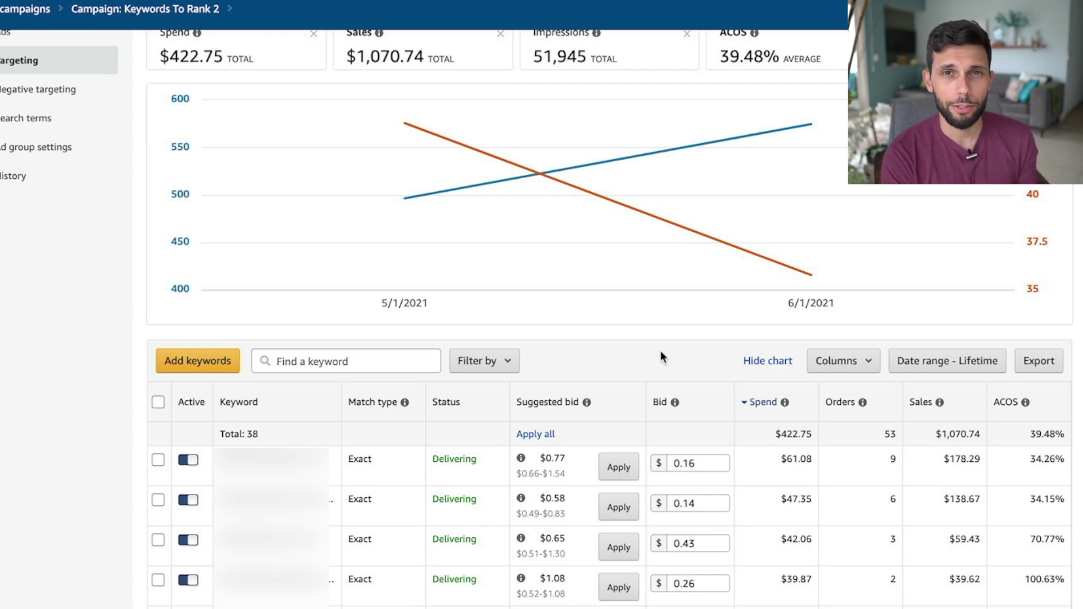
scroll(659, 358, down, 5)
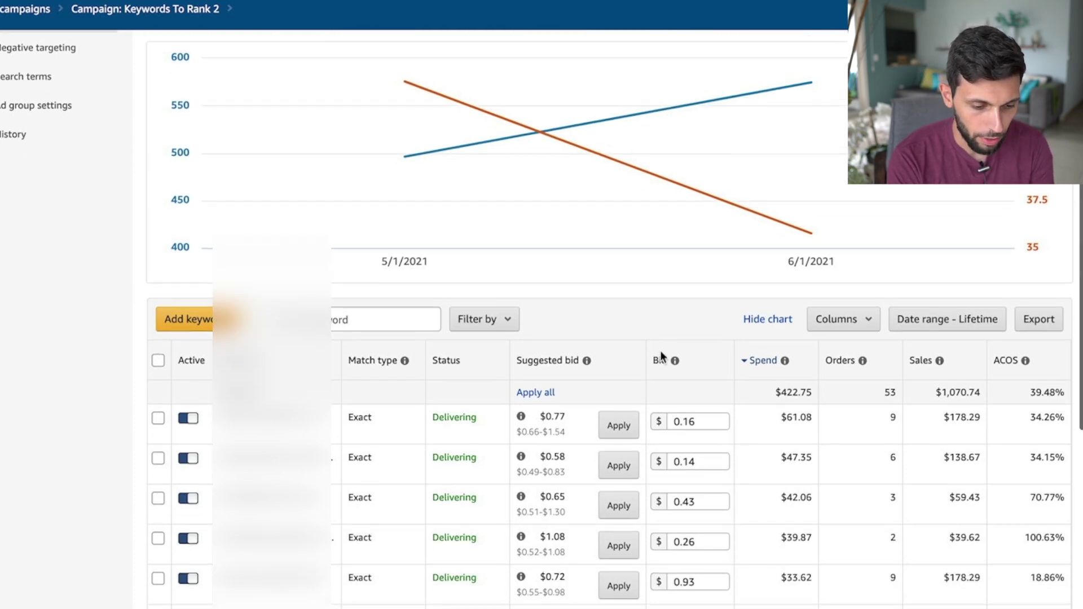
scroll(726, 452, down, 3)
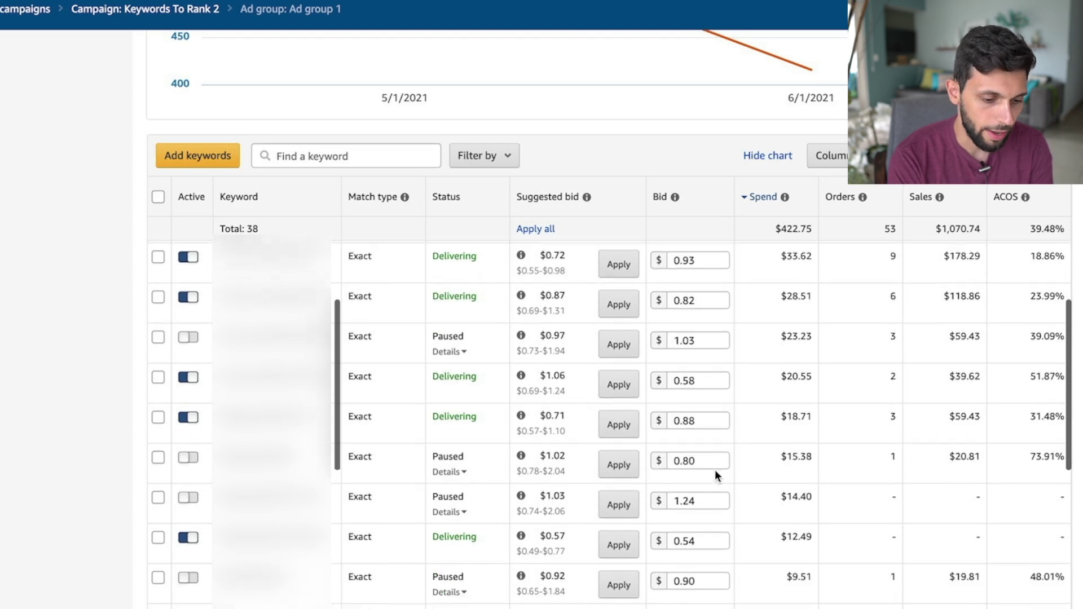
drag(778, 494, 820, 498)
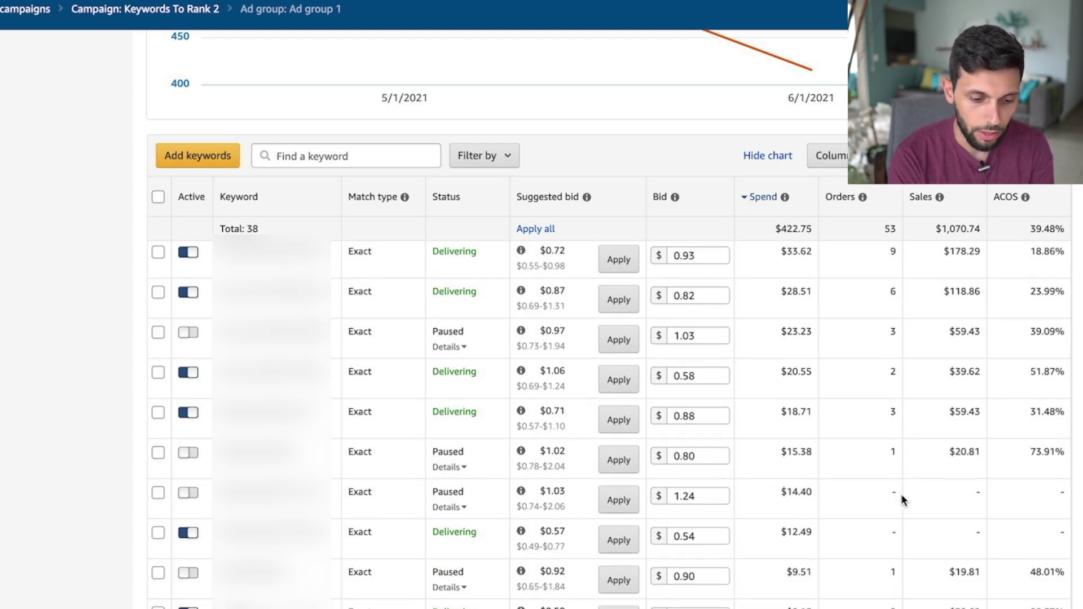
scroll(900, 494, down, 1)
drag(778, 501, 816, 504)
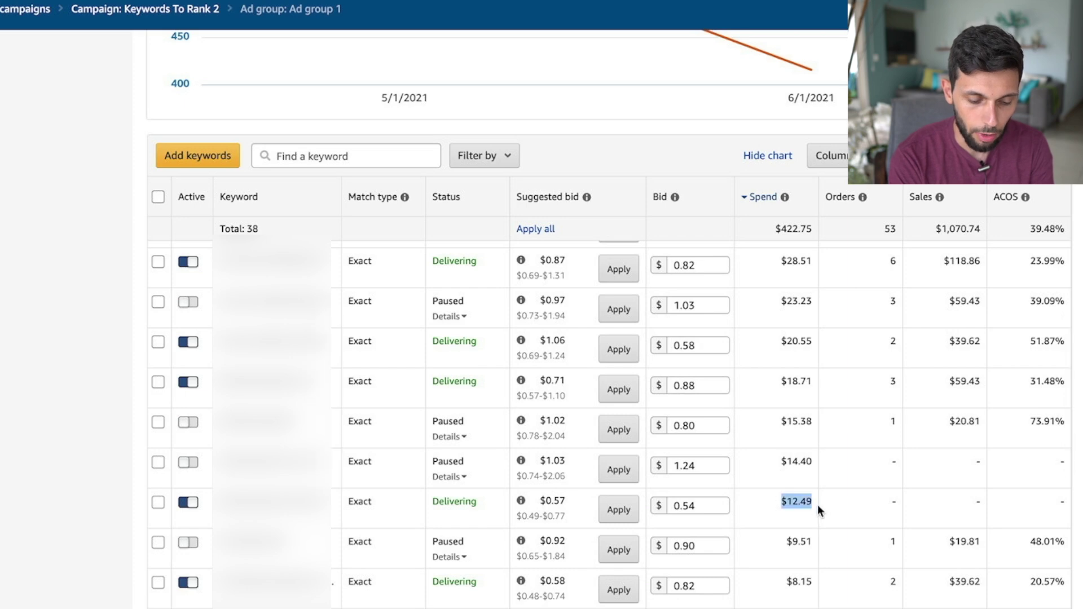
click(817, 505)
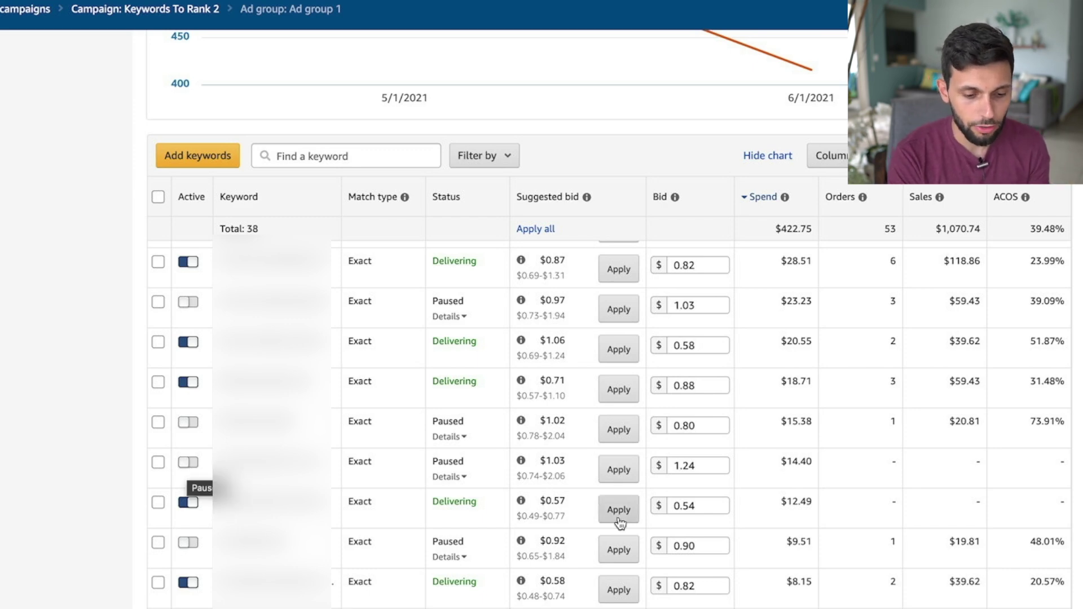
mouse_move(819, 505)
mouse_down()
mouse_move(781, 507)
mouse_move(814, 504)
mouse_up()
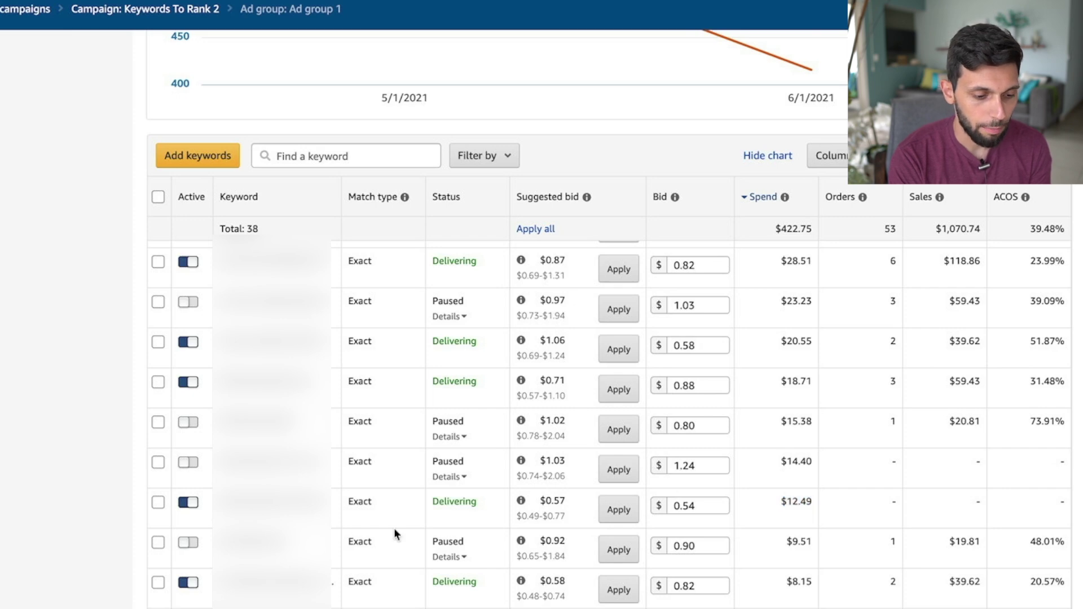
click(191, 504)
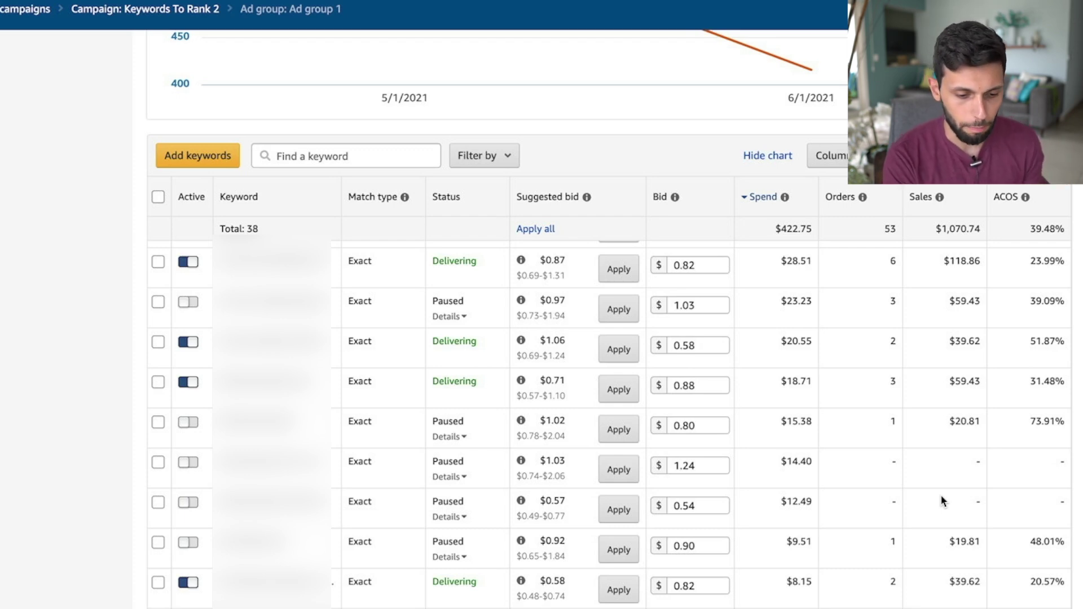
Step: Examine the remaining keywords' spend against their orders and ACOS to look for other candidates to pause
scroll(943, 501, down, 2)
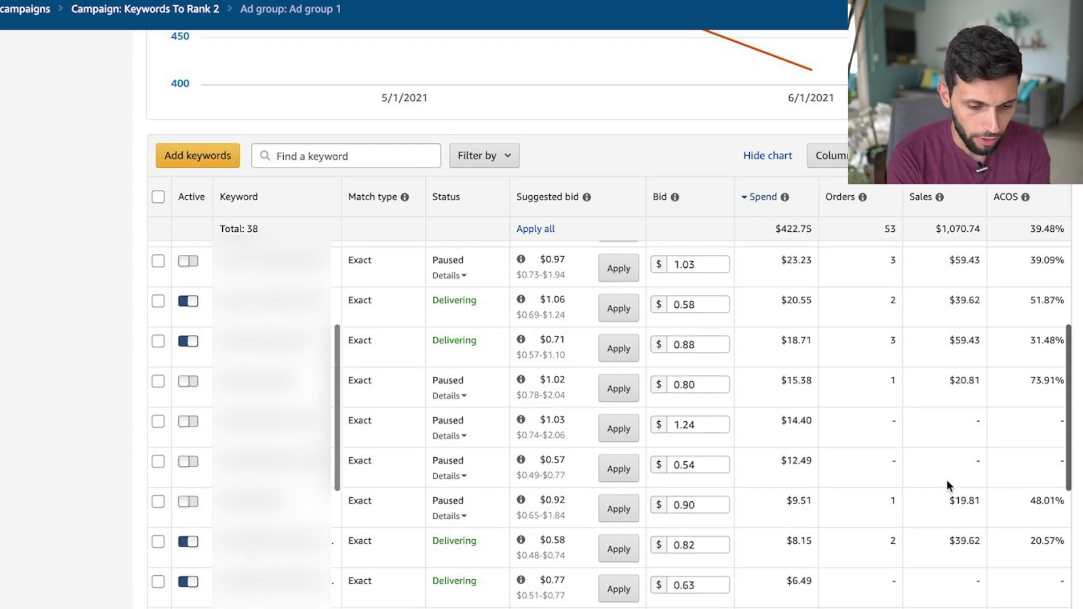
scroll(943, 479, down, 3)
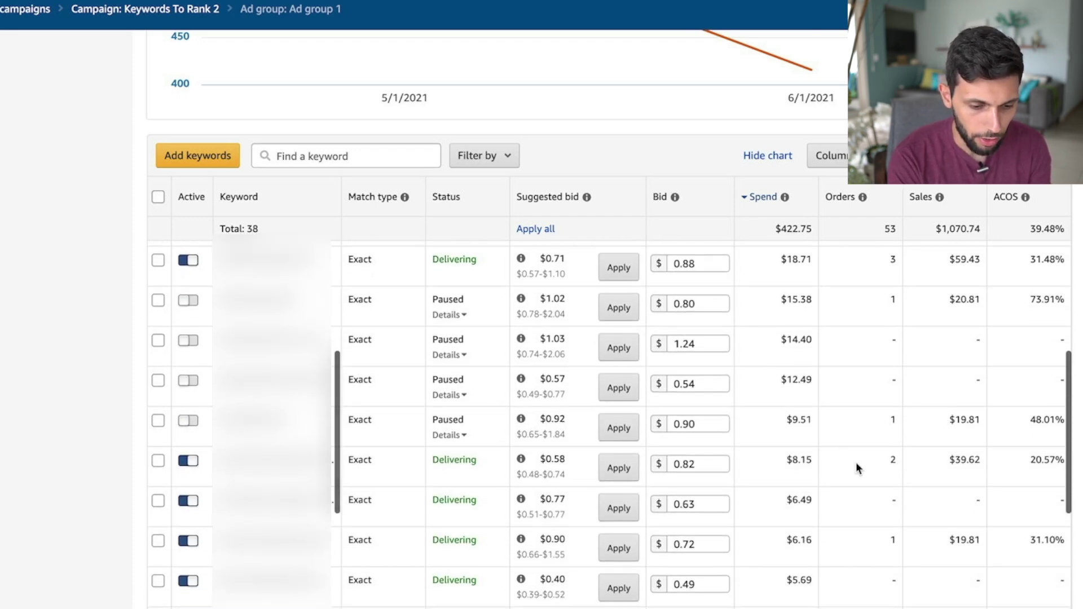
scroll(823, 513, down, 1)
drag(785, 479, 819, 479)
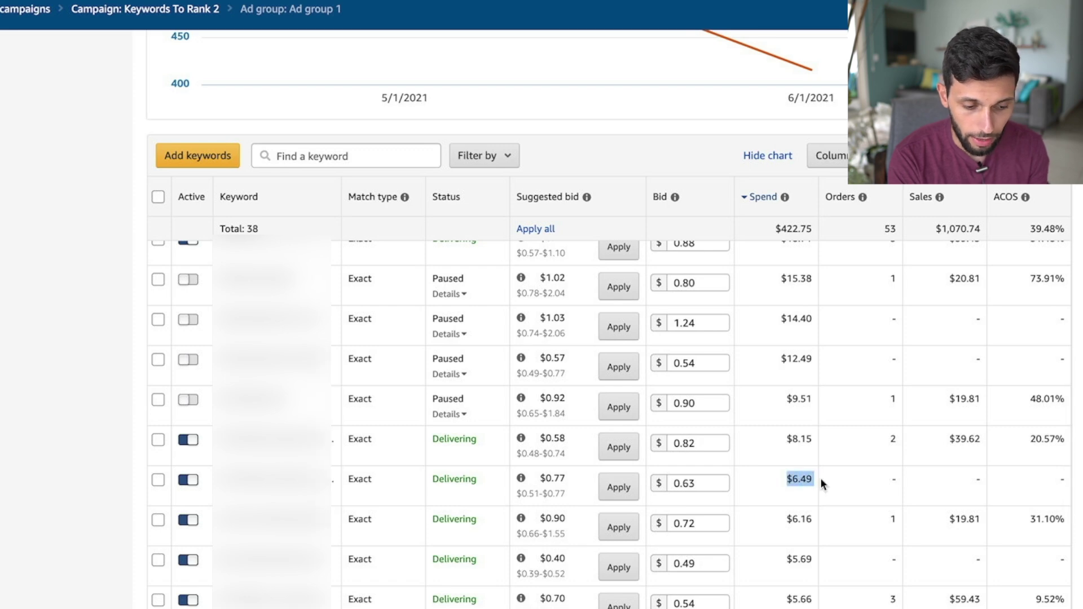
scroll(794, 499, down, 5)
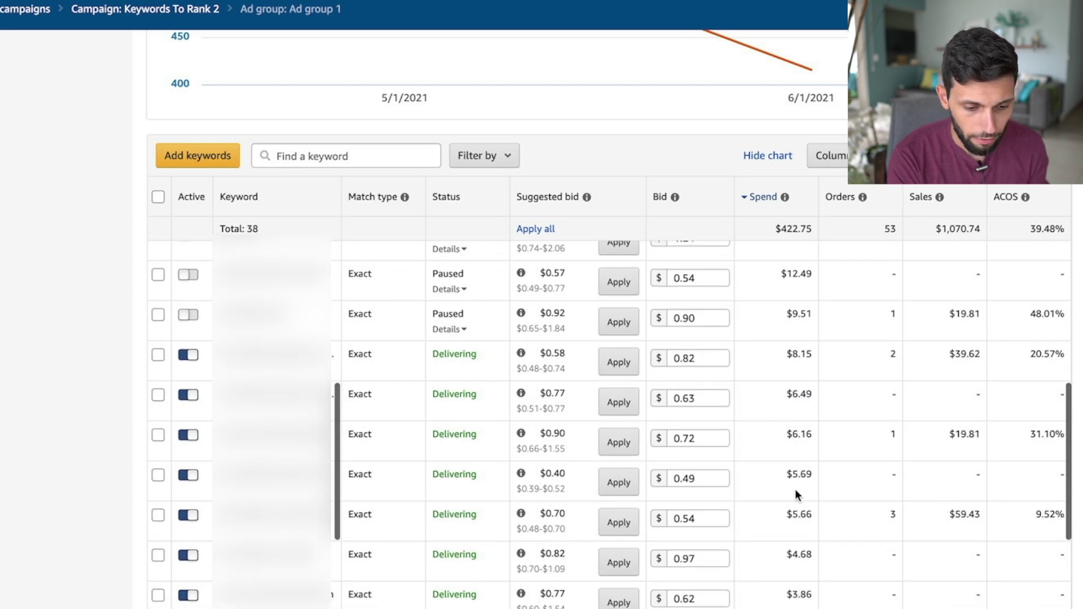
scroll(810, 496, down, 15)
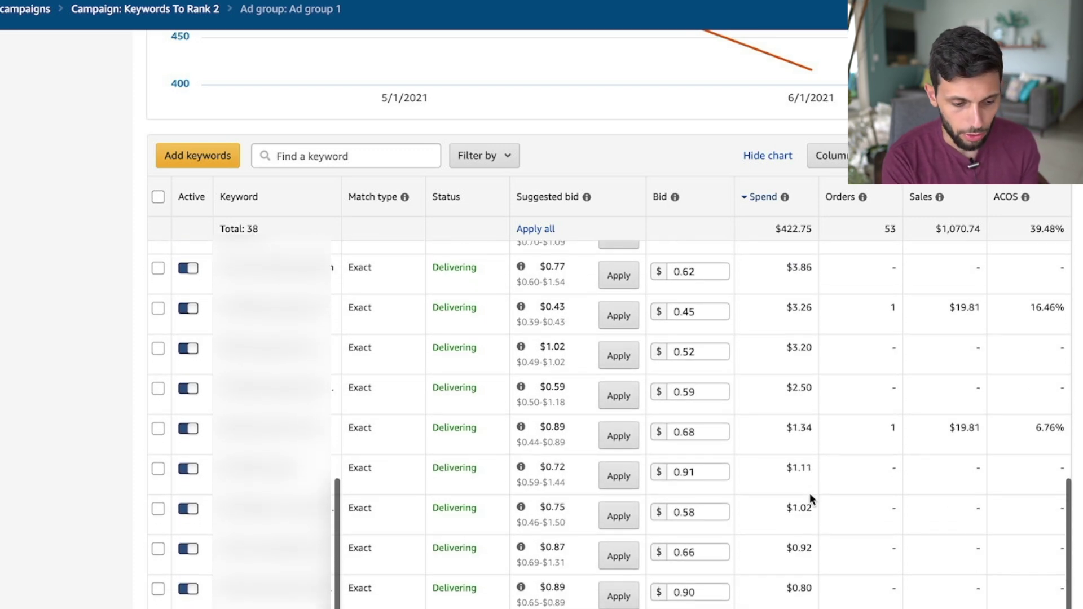
scroll(810, 496, down, 1)
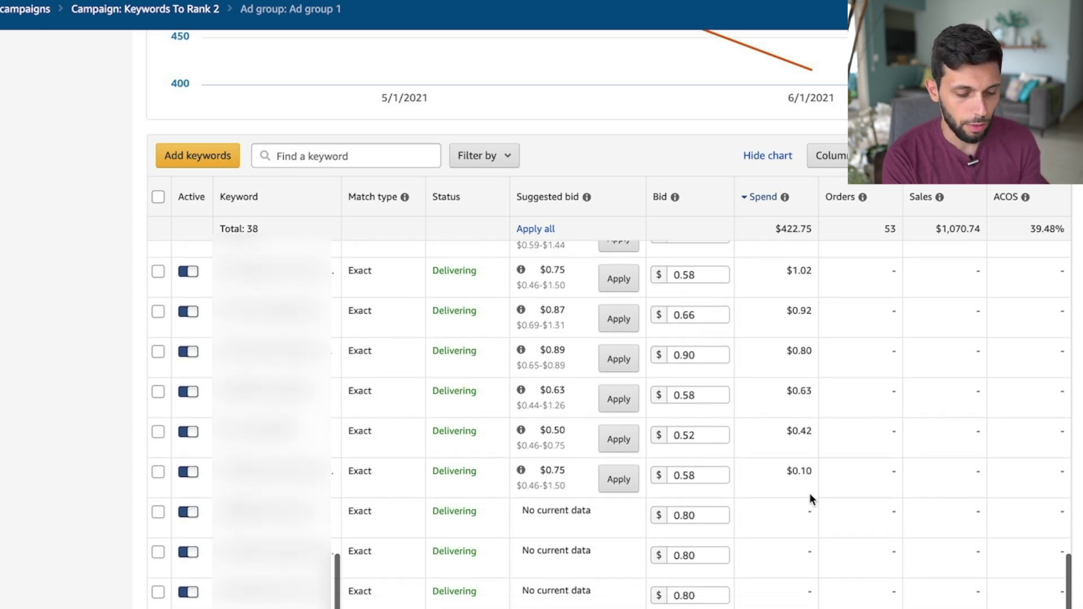
scroll(809, 495, up, 8)
scroll(810, 496, up, 15)
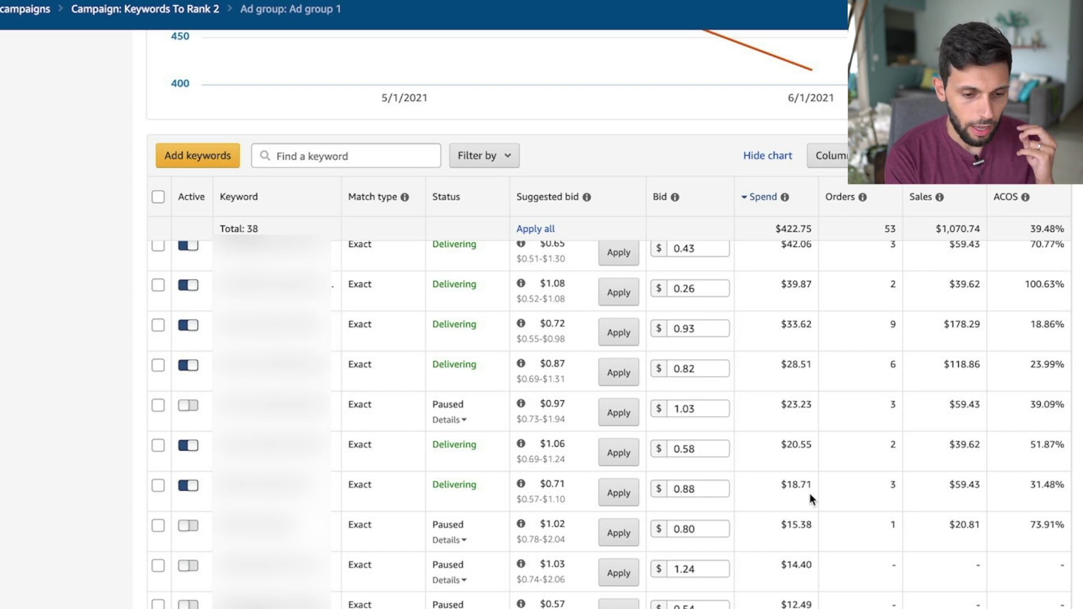
scroll(810, 496, up, 2)
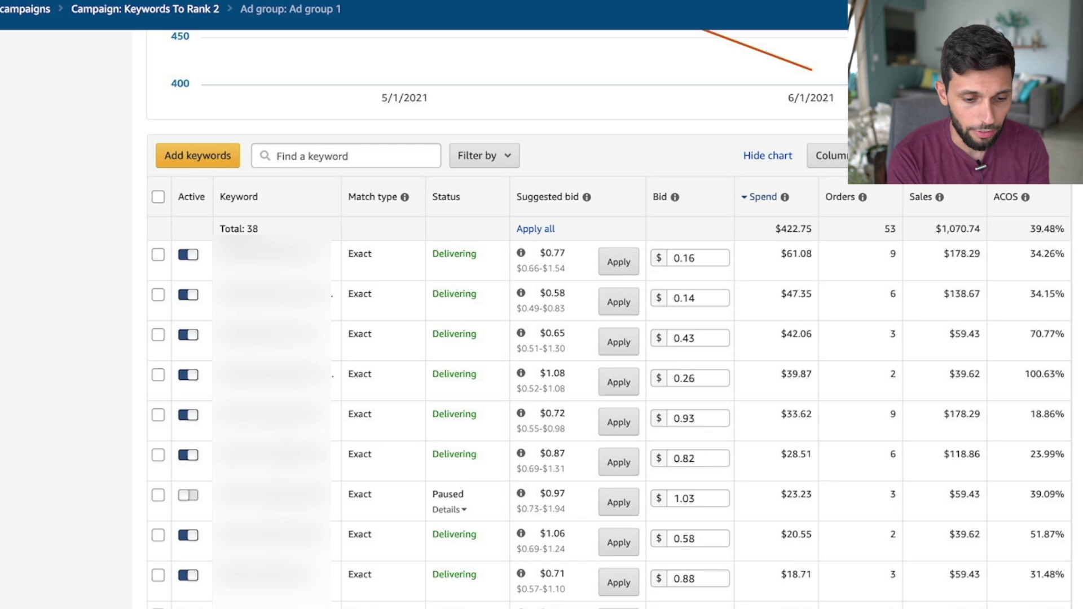
Step: Set the keyword table's date range to June 11–18, 2021 and save it
click(931, 155)
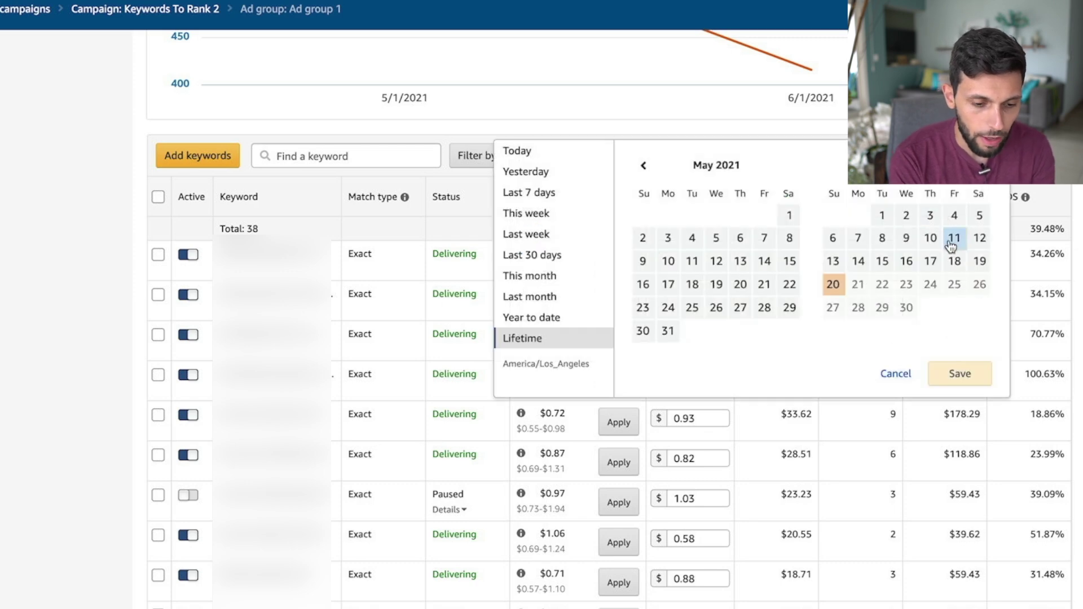
click(833, 285)
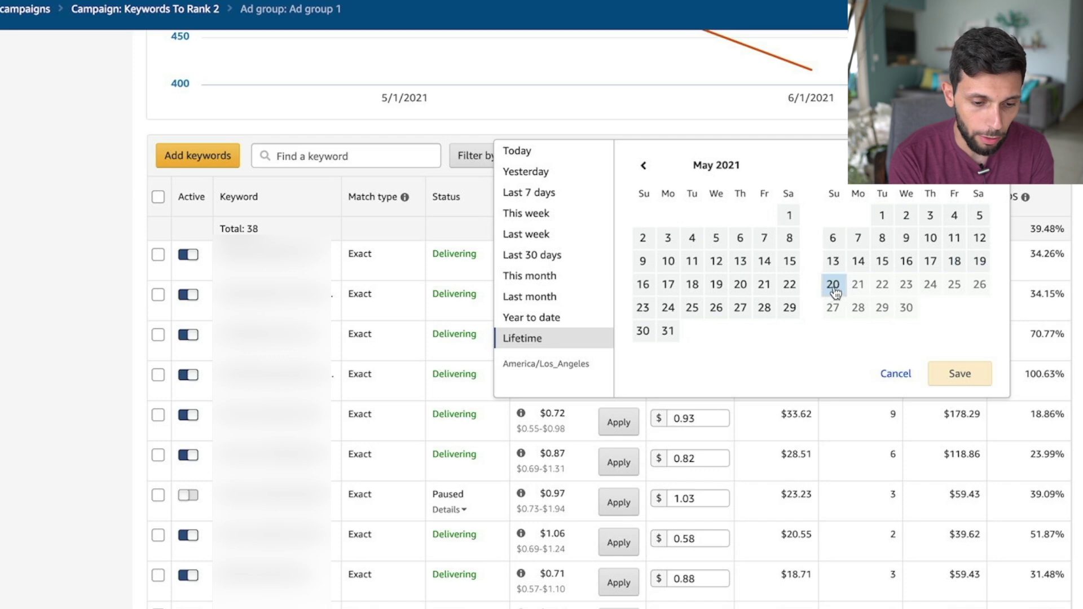
click(956, 264)
click(954, 242)
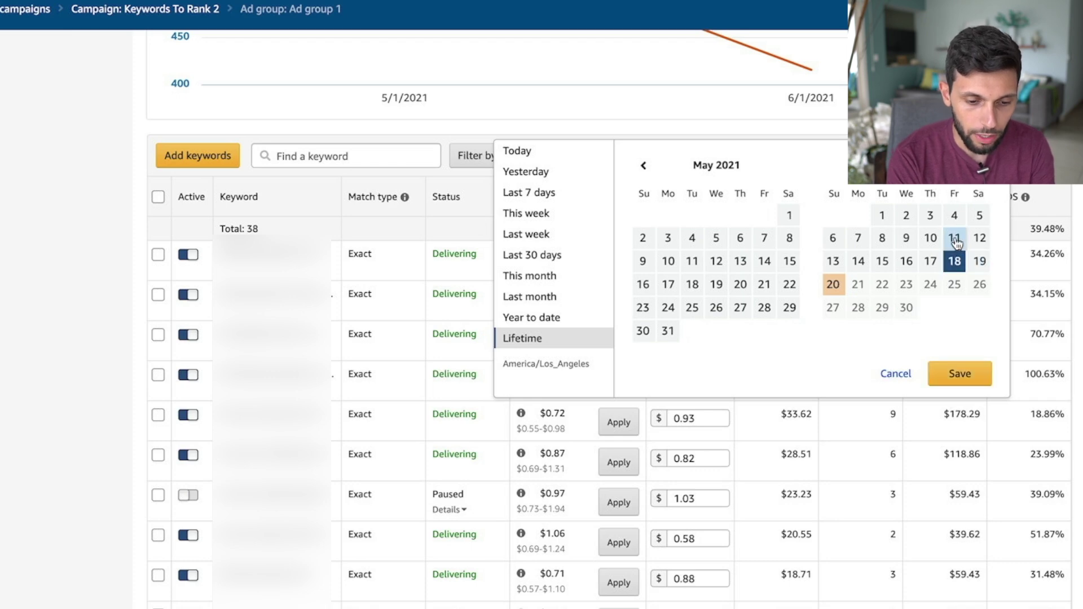
click(954, 258)
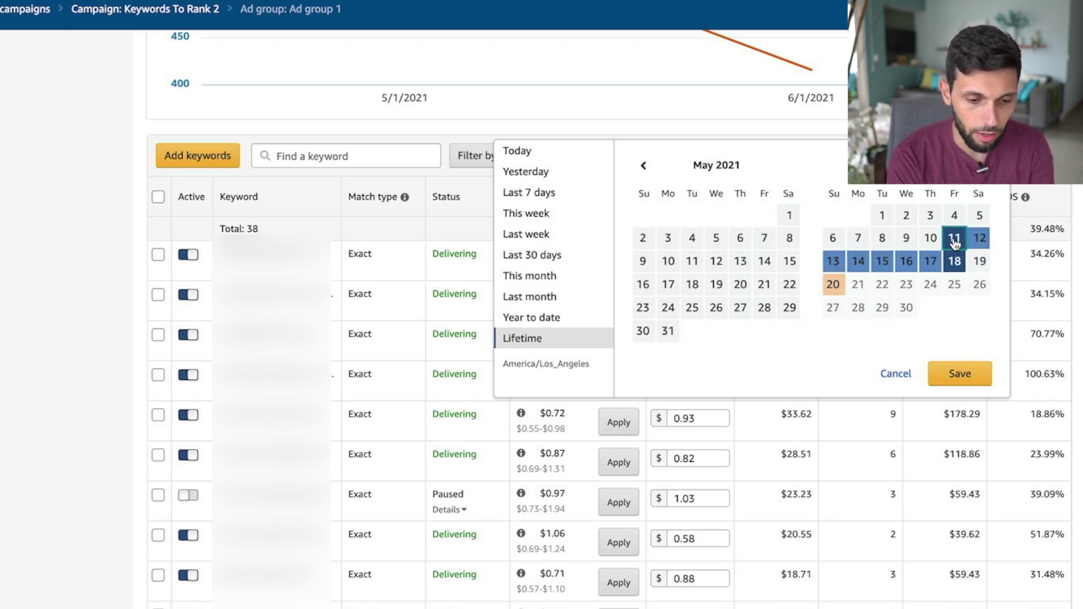
click(965, 375)
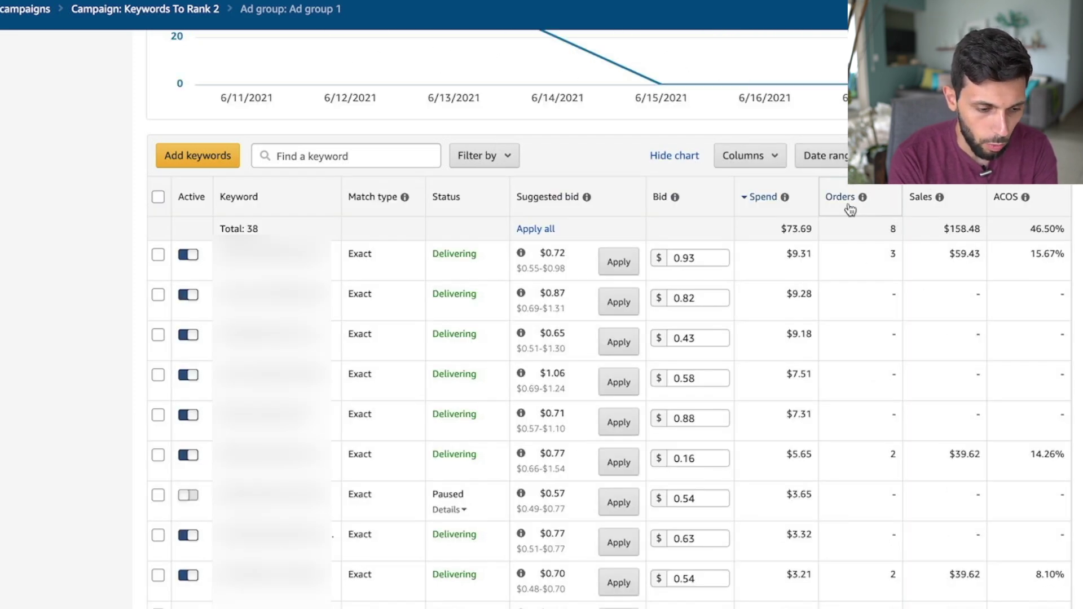
Step: Examine the spend of the keywords without orders in the selected week
scroll(868, 339, up, 1)
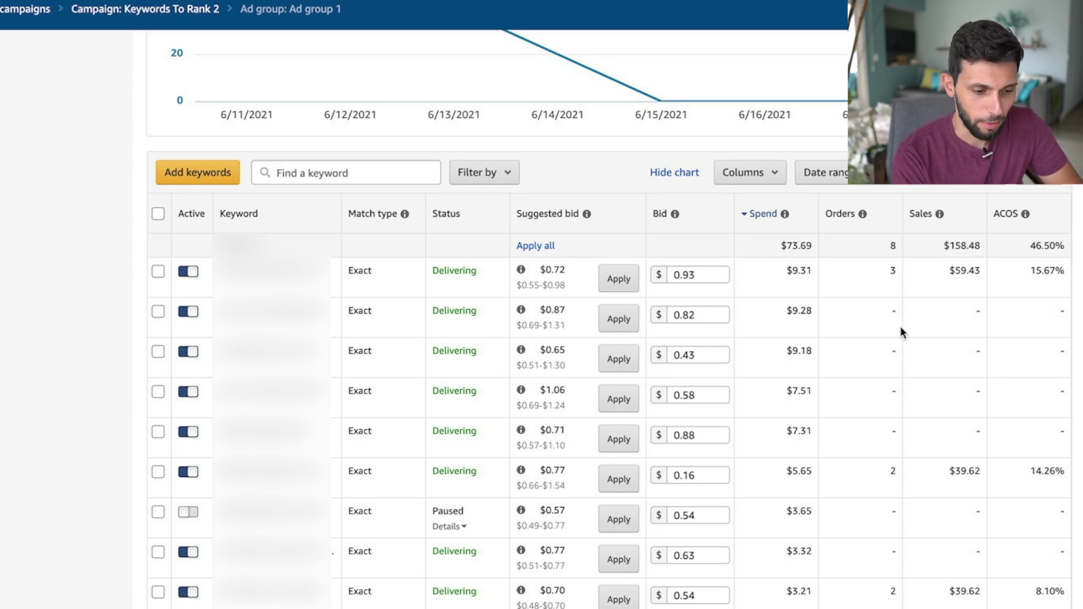
scroll(900, 326, up, 1)
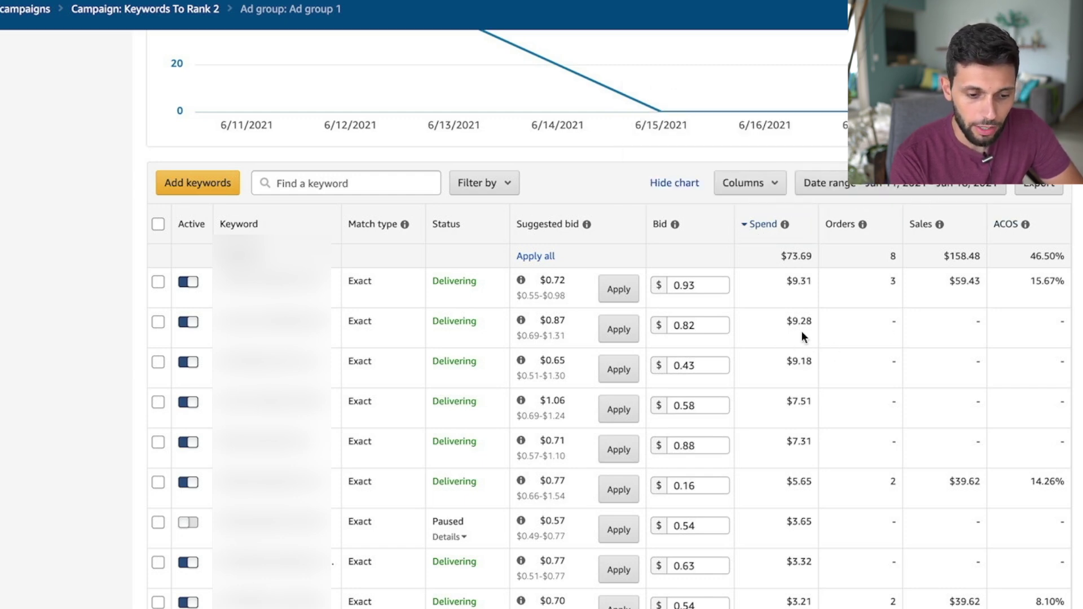
drag(783, 322, 791, 401)
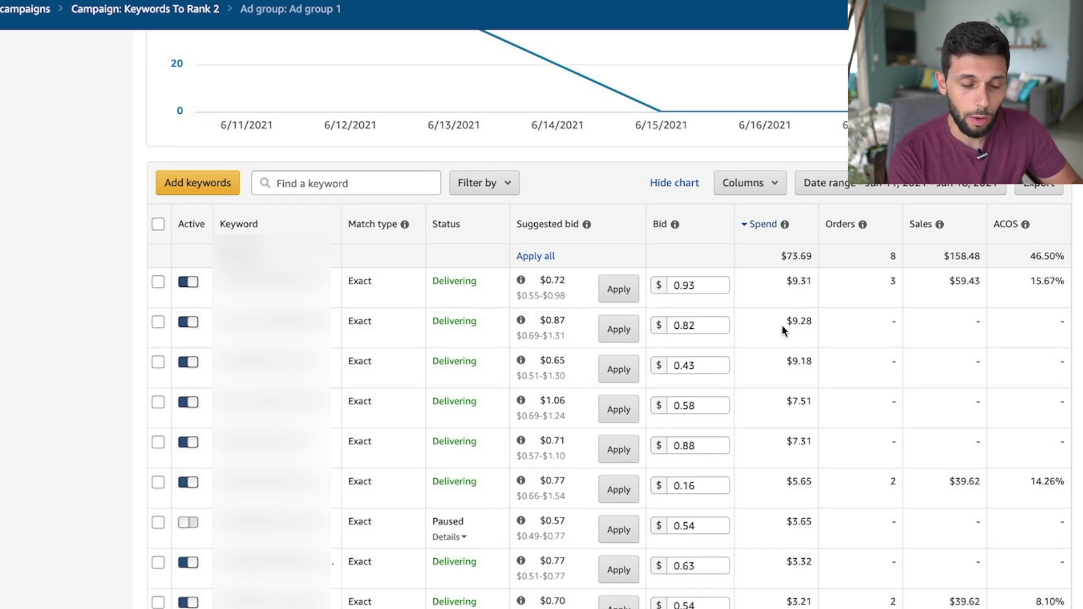
Step: Compare the spend of the delivering keywords without orders, from the $0.82 bid keyword down to the $0.88 bid keyword
click(895, 185)
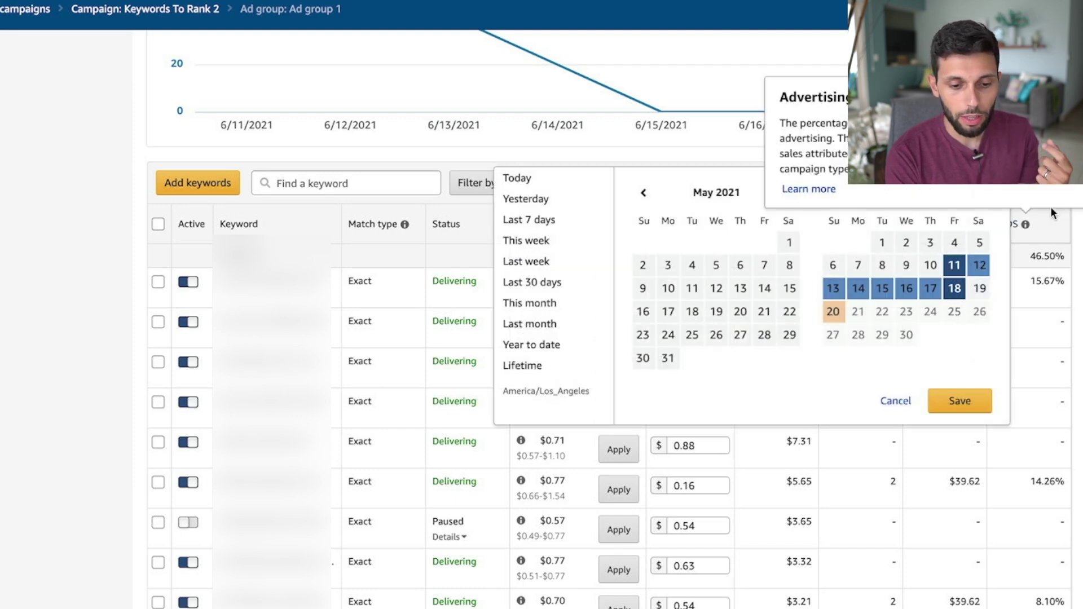
click(1050, 257)
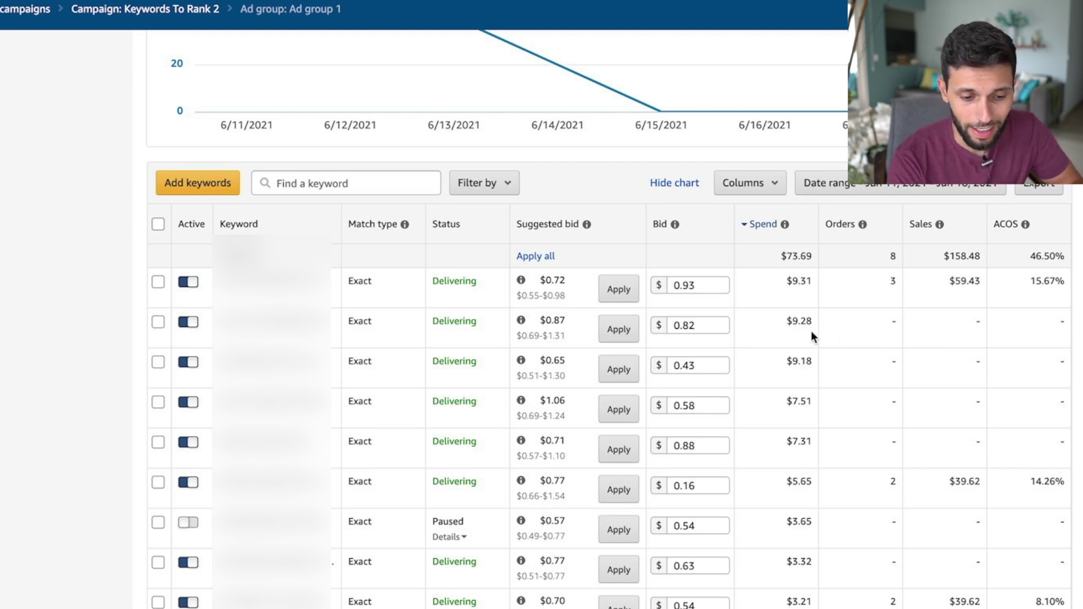
drag(784, 322, 811, 324)
click(808, 354)
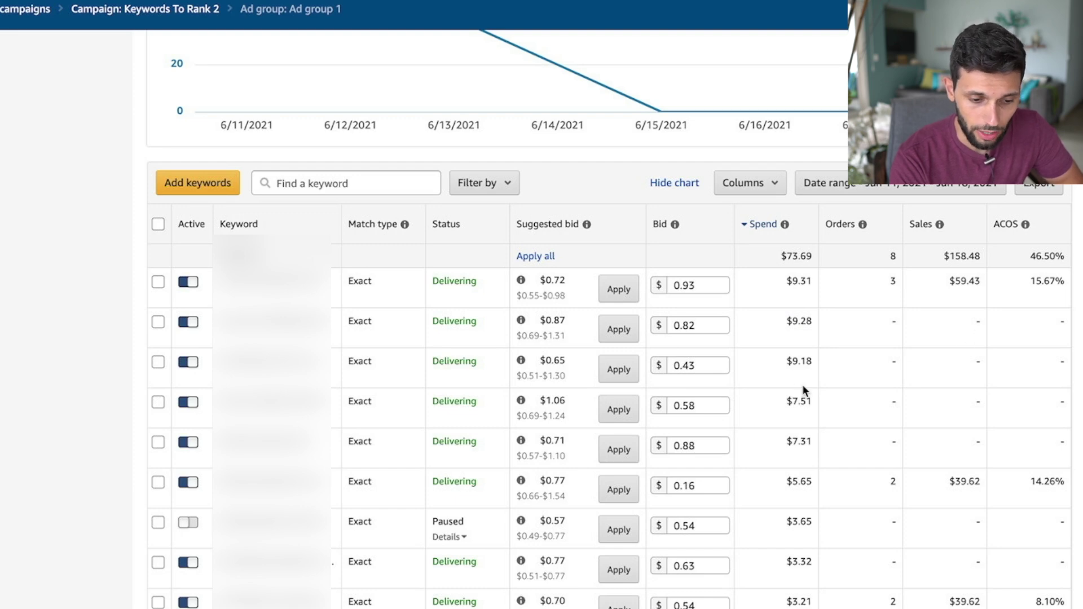
drag(784, 362, 810, 362)
click(808, 360)
drag(786, 404, 800, 406)
click(800, 406)
drag(783, 445, 810, 445)
click(809, 445)
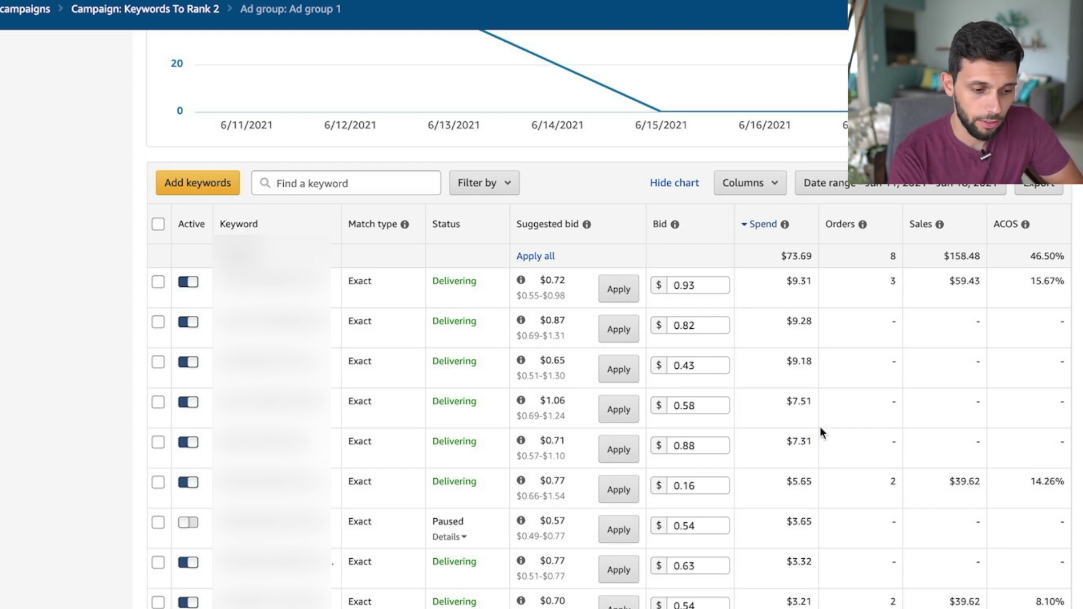
Step: Set the keyword table's date range to Lifetime
scroll(861, 355, up, 1)
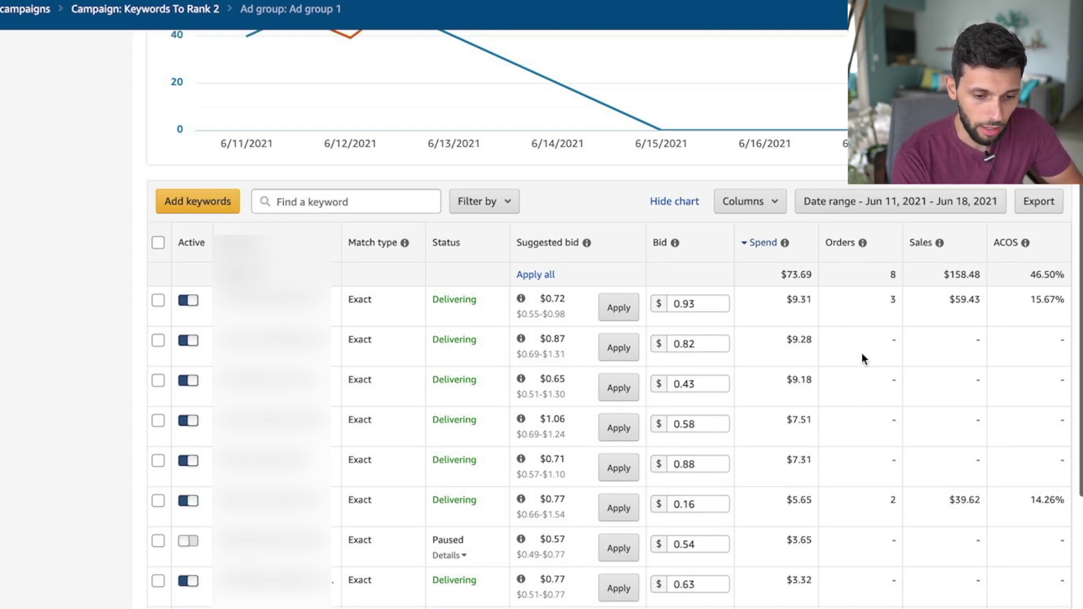
click(951, 205)
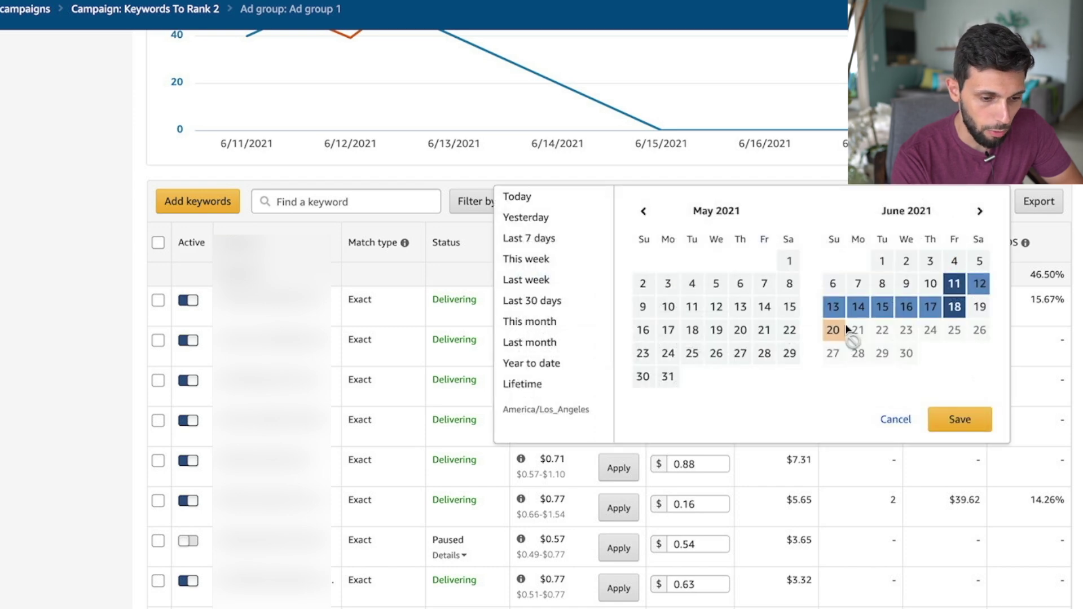
click(589, 175)
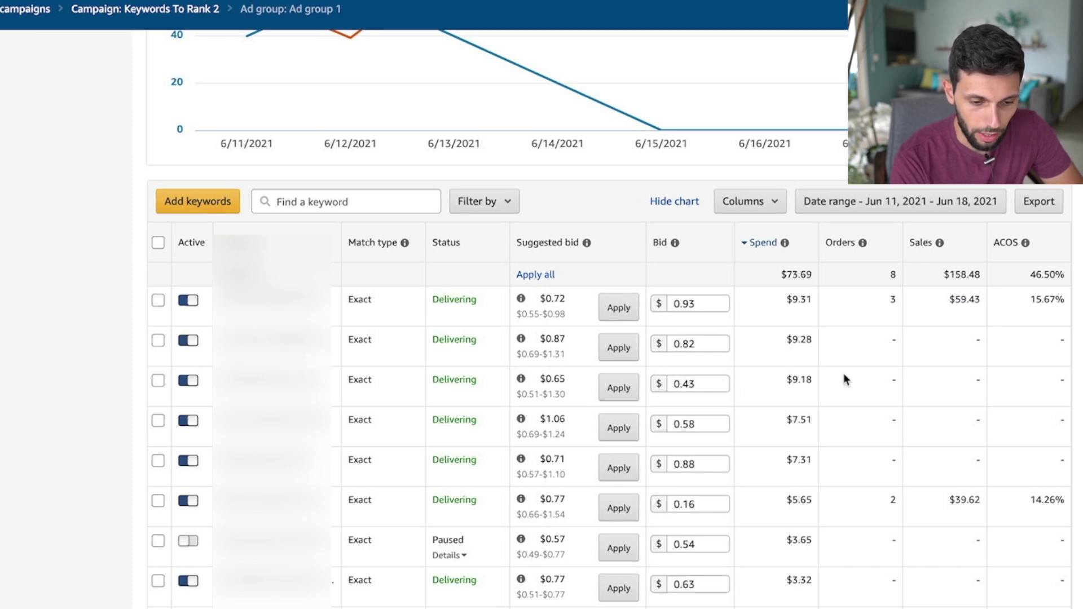
click(930, 208)
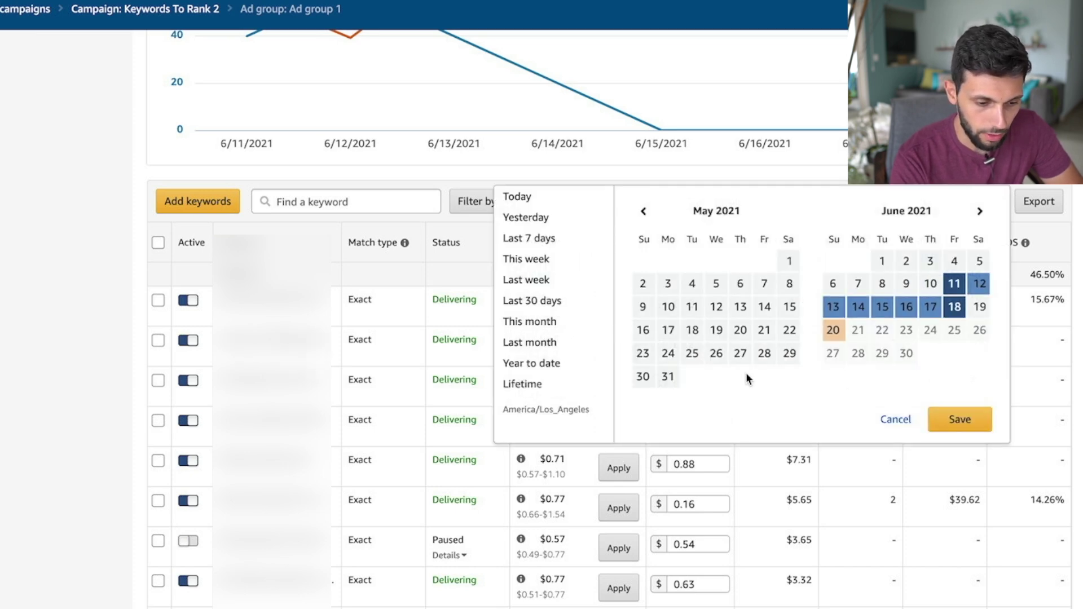
click(562, 386)
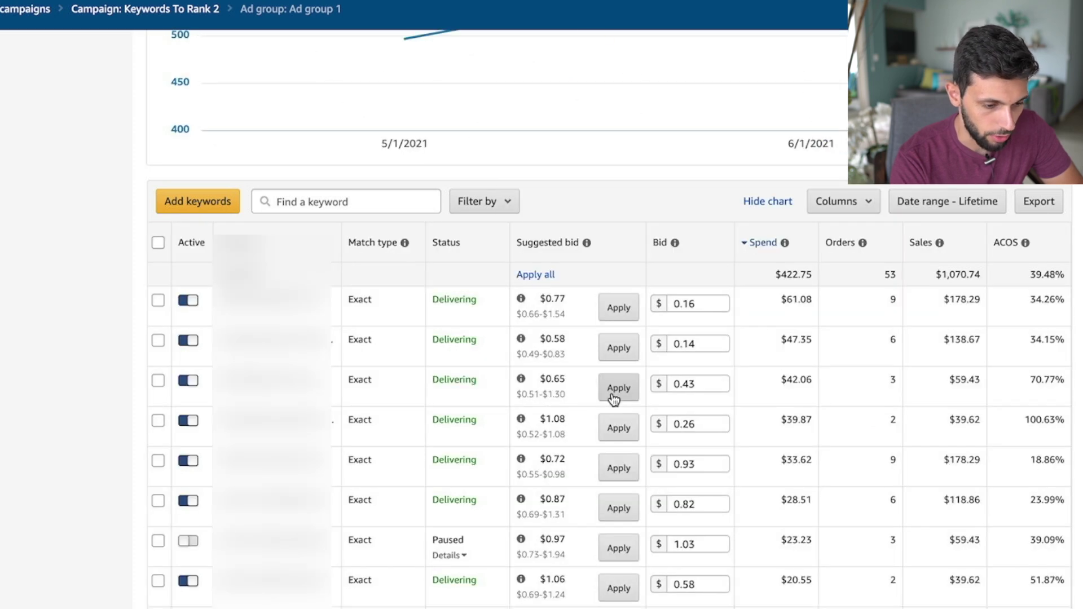
Step: Examine the lifetime spend, orders, sales and ACOS of the keyword with the $0.82 bid
scroll(613, 398, down, 1)
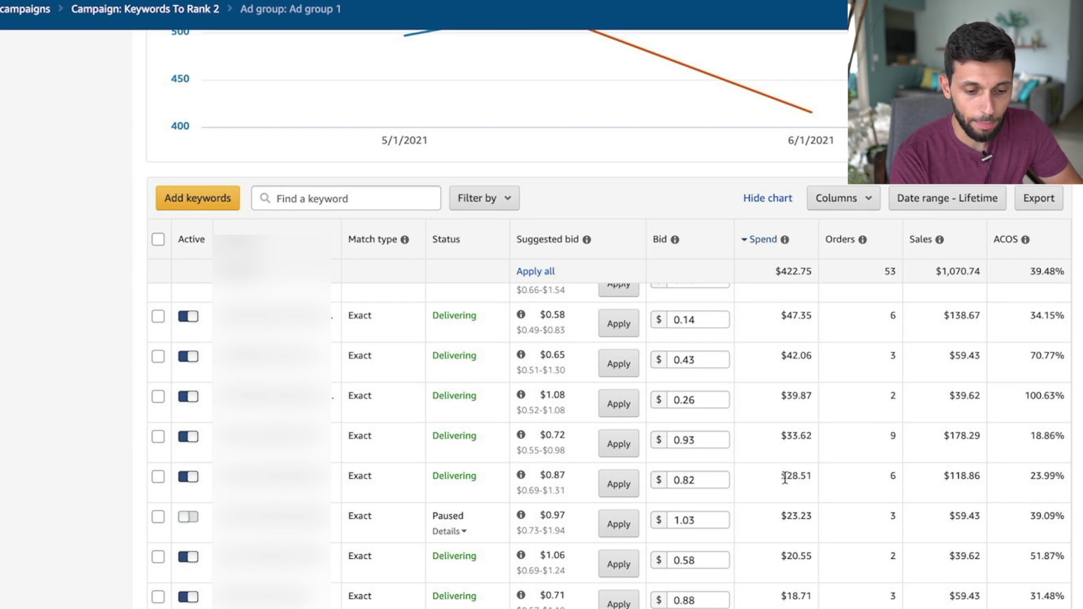
drag(779, 475, 1020, 477)
click(817, 475)
click(1066, 480)
click(1020, 477)
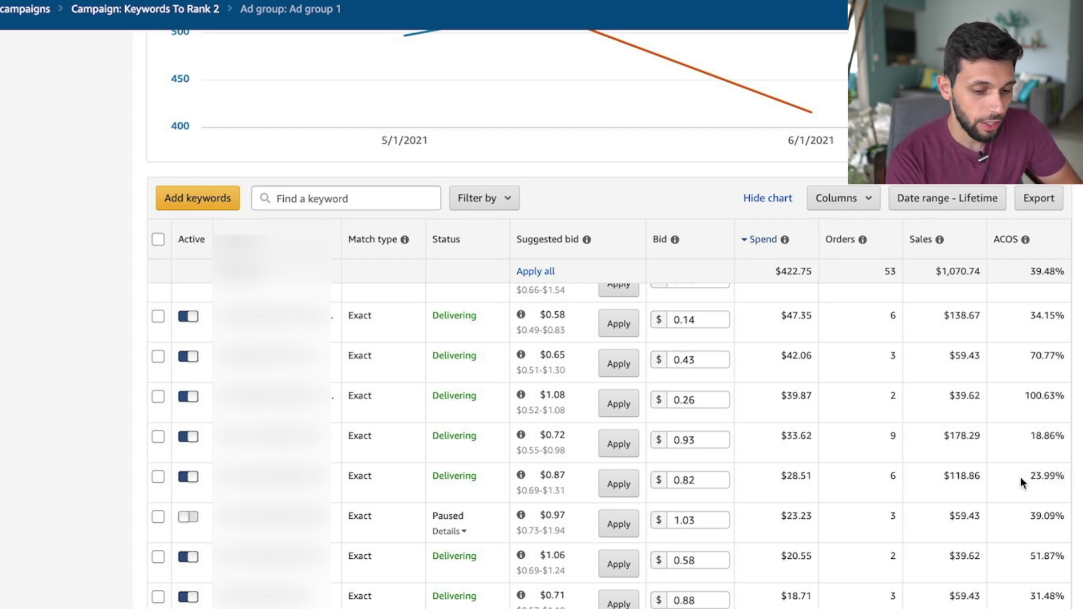
drag(1026, 477, 1067, 478)
click(1066, 481)
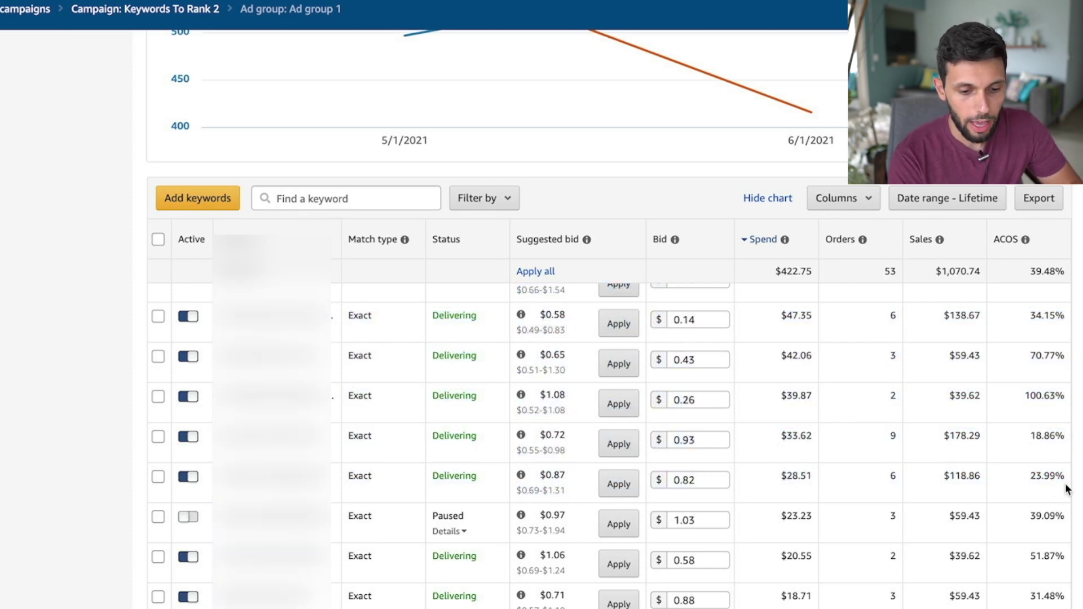
Step: Set the date range back to June 11–18, 2021, save it, and check the weekly spend of the keyword with the $0.43 bid
scroll(1031, 489, up, 1)
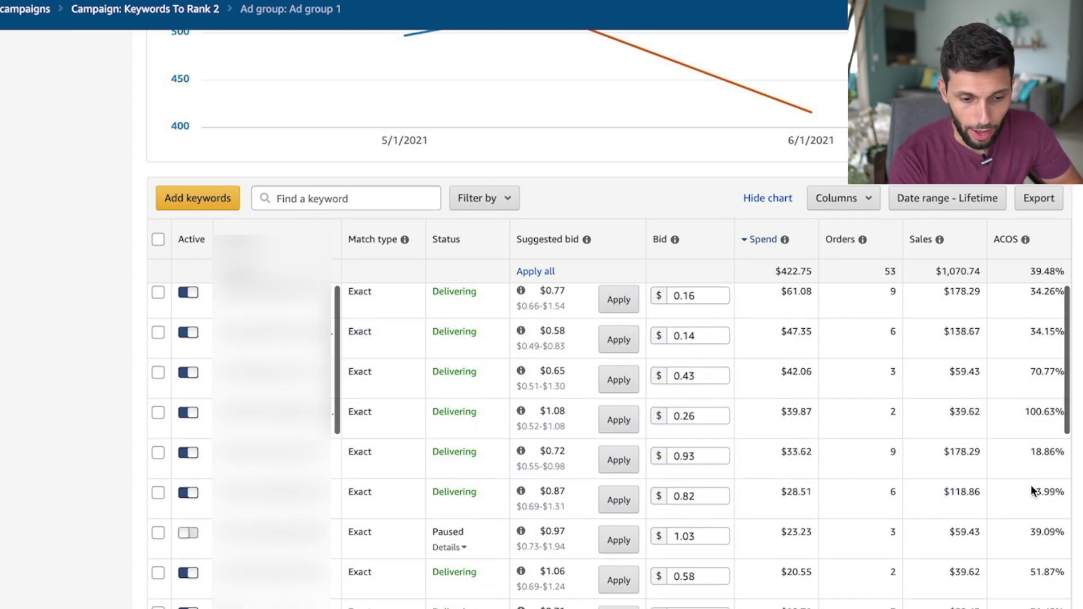
scroll(1030, 489, up, 1)
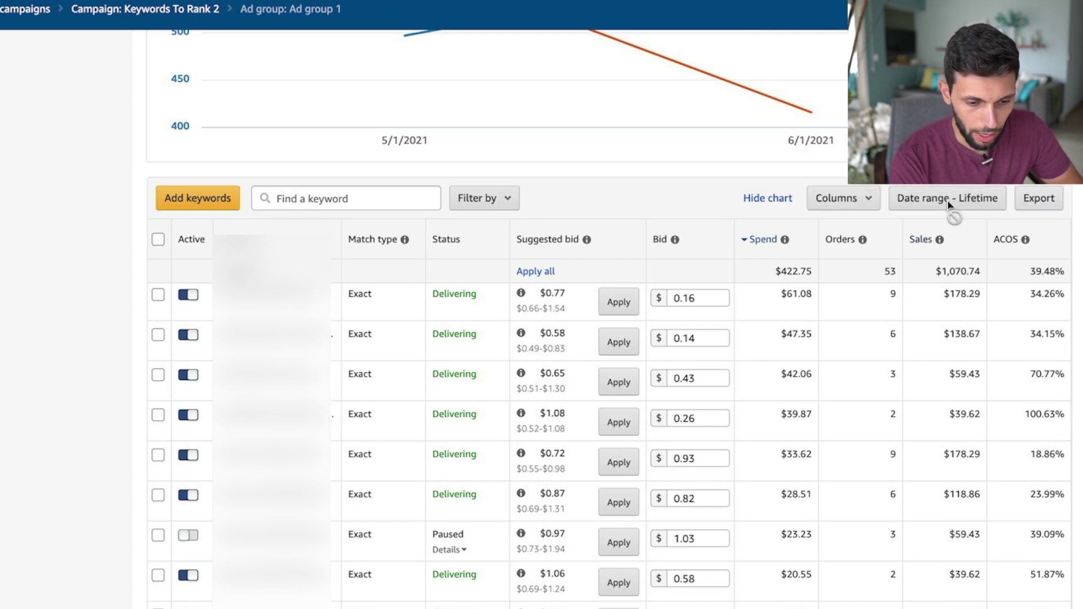
click(949, 202)
click(954, 280)
click(954, 304)
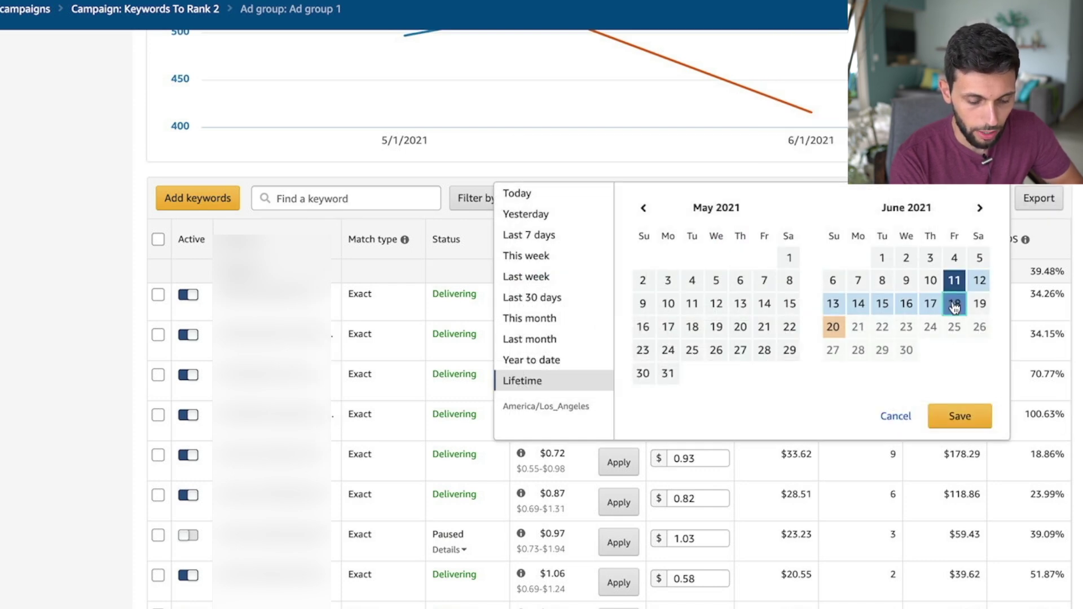
click(959, 415)
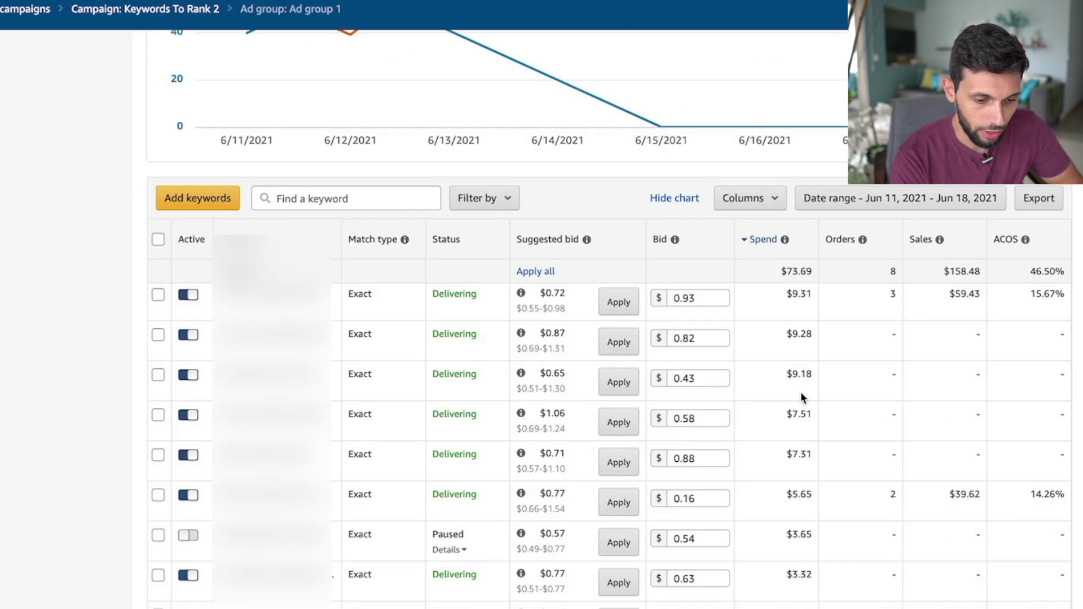
drag(783, 375, 811, 374)
click(811, 374)
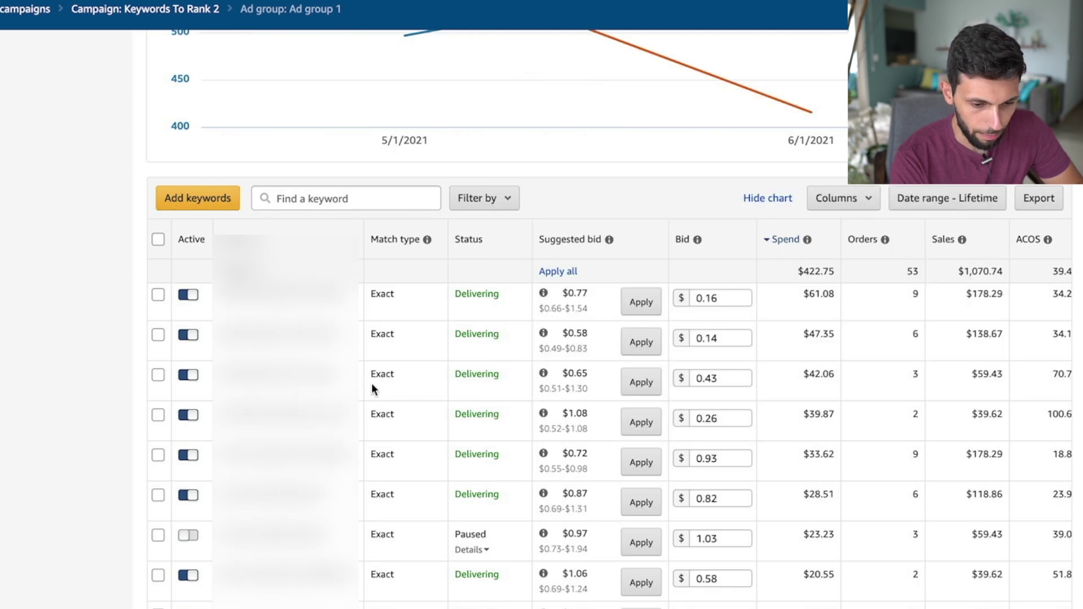
Step: Examine the lifetime spend, orders, sales and ACOS of the keyword with the $0.43 bid
scroll(608, 388, right, 1)
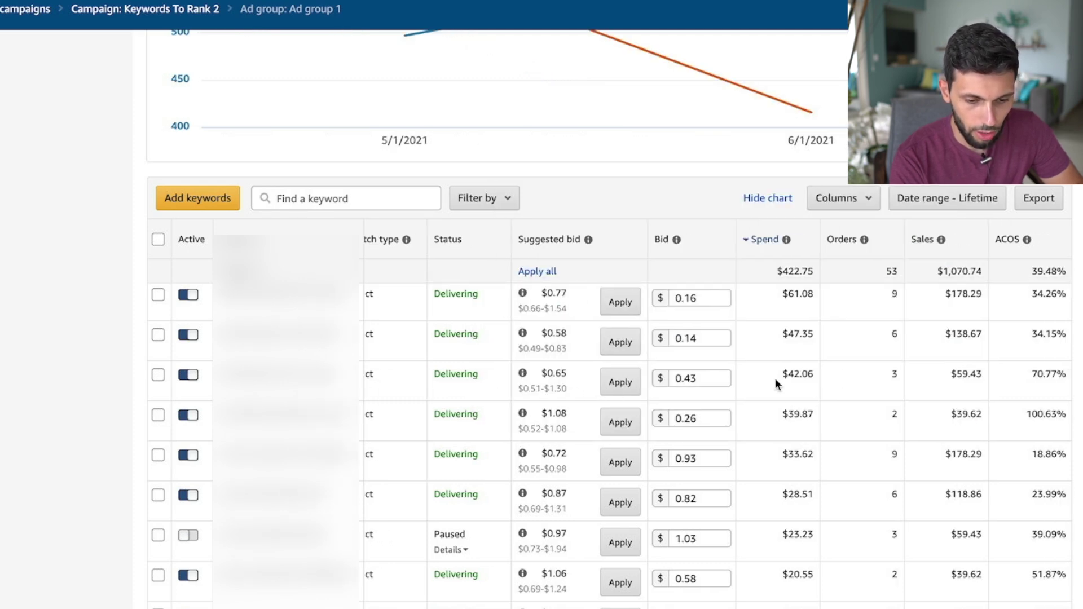
drag(797, 382, 1070, 380)
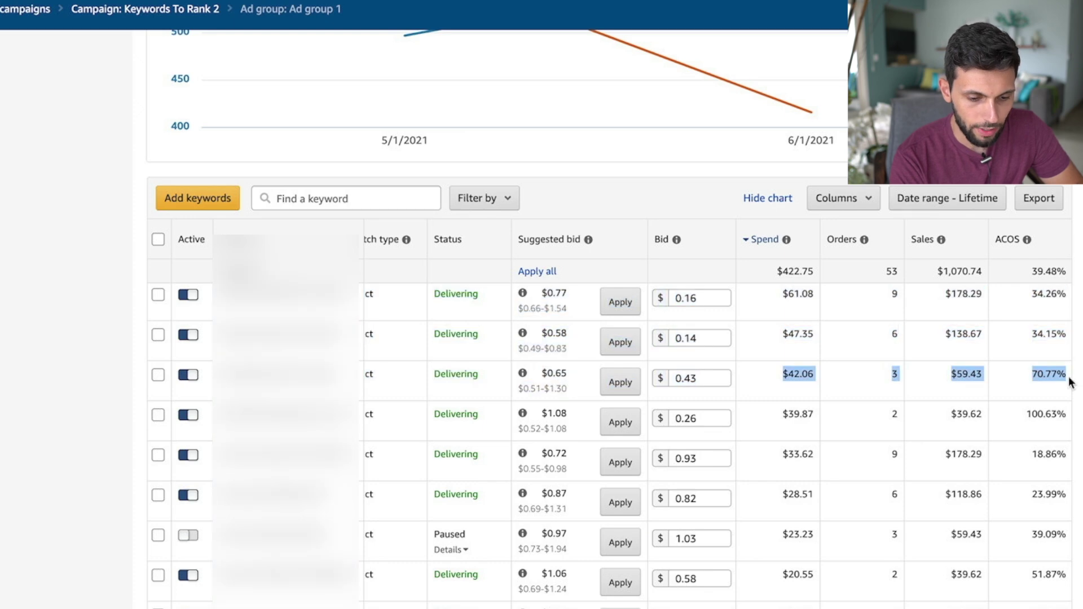
click(1071, 381)
drag(781, 374, 984, 374)
click(803, 375)
click(1035, 374)
click(961, 374)
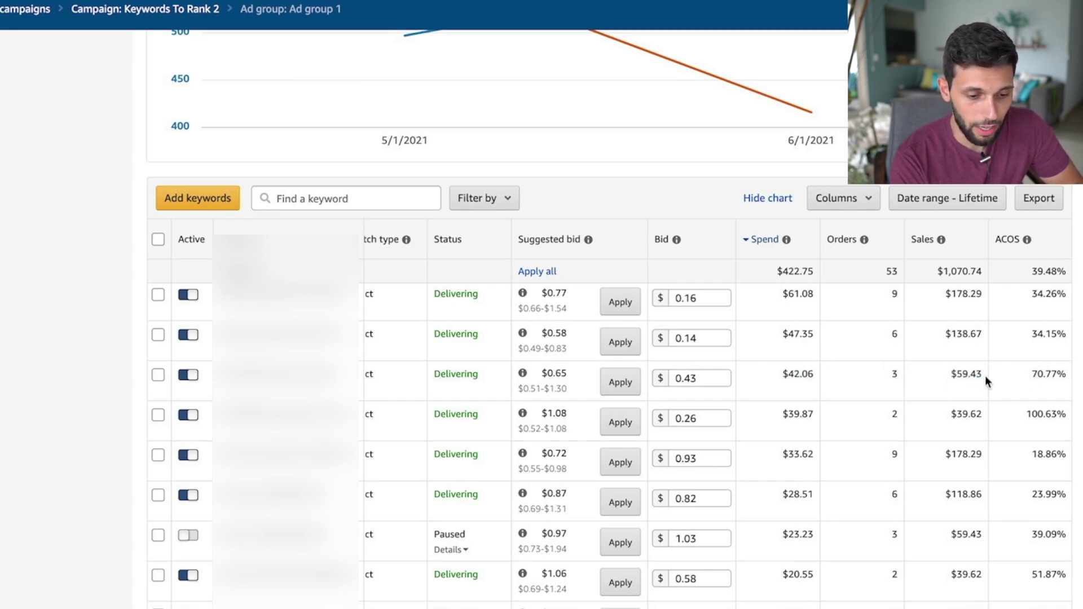
drag(1031, 375, 1068, 377)
click(1067, 377)
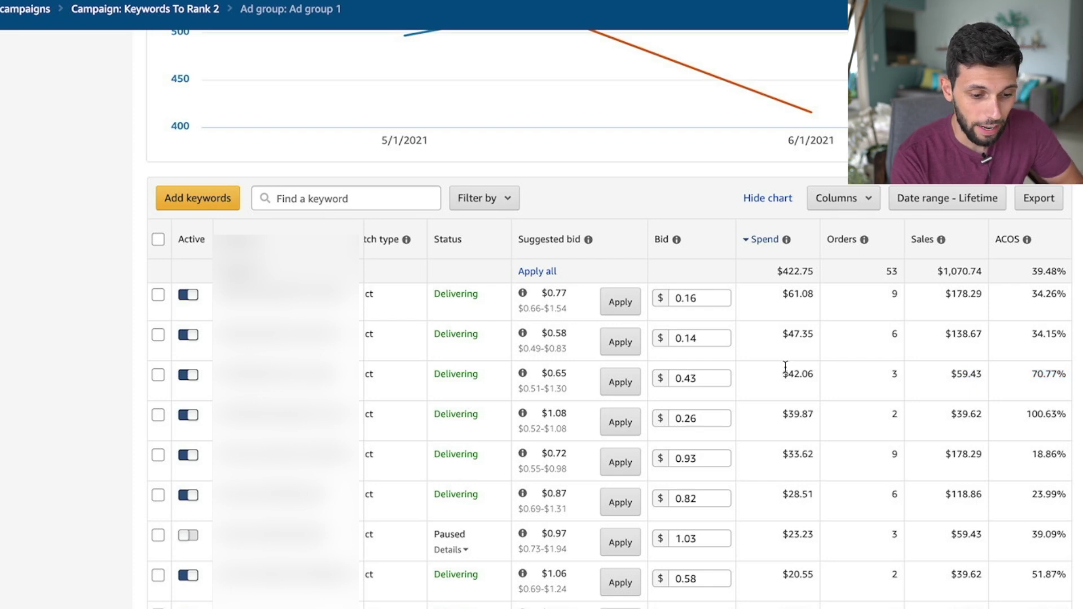
Step: Compare the same keyword's suggested bid with its current bid, leaving the bid unedited
scroll(776, 381, left, 2)
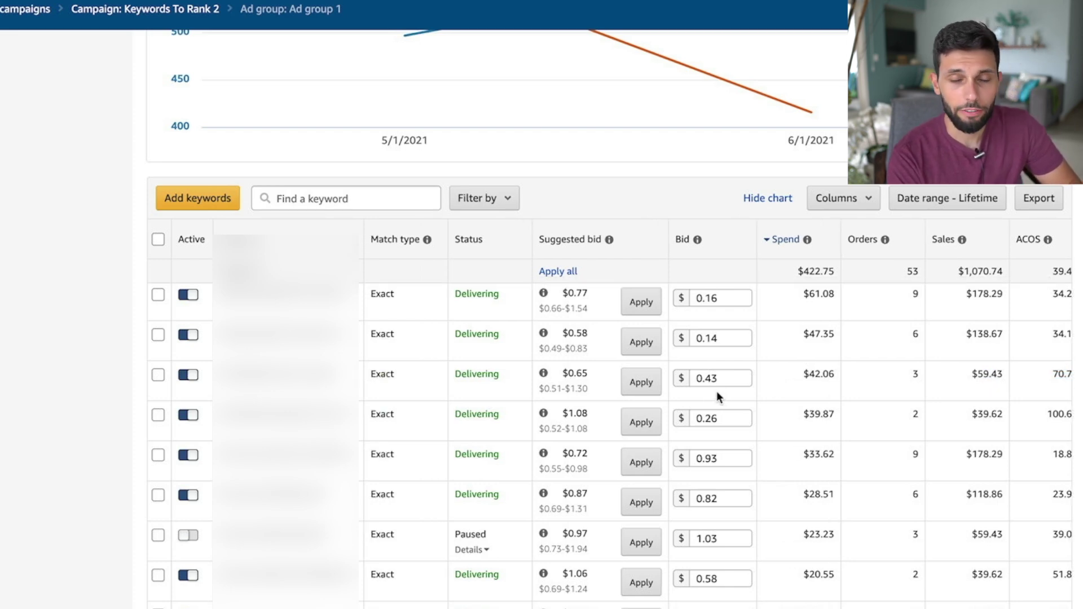
scroll(834, 380, right, 2)
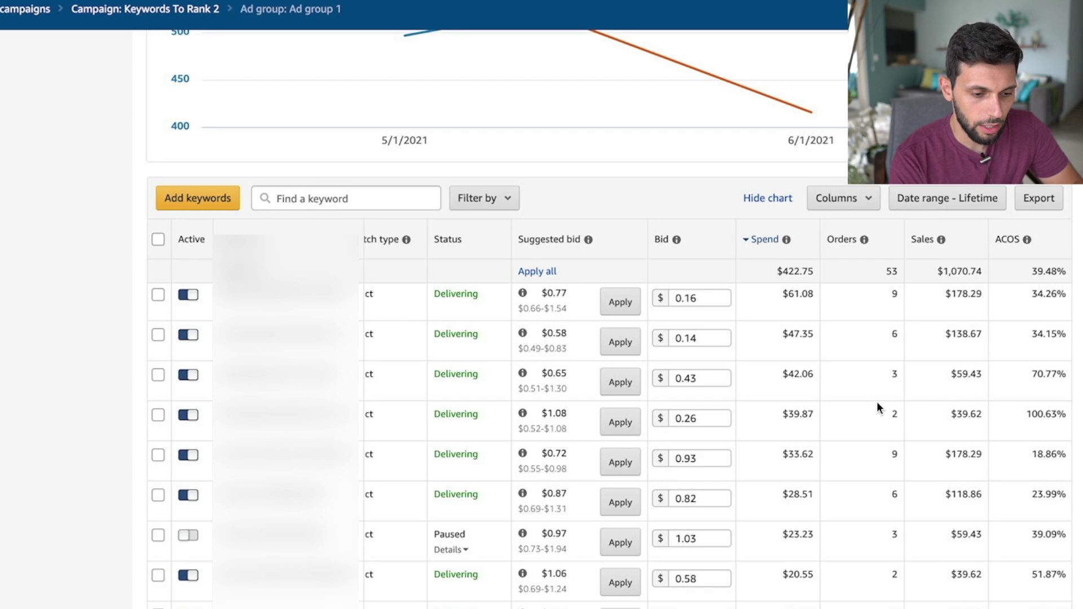
scroll(878, 406, left, 2)
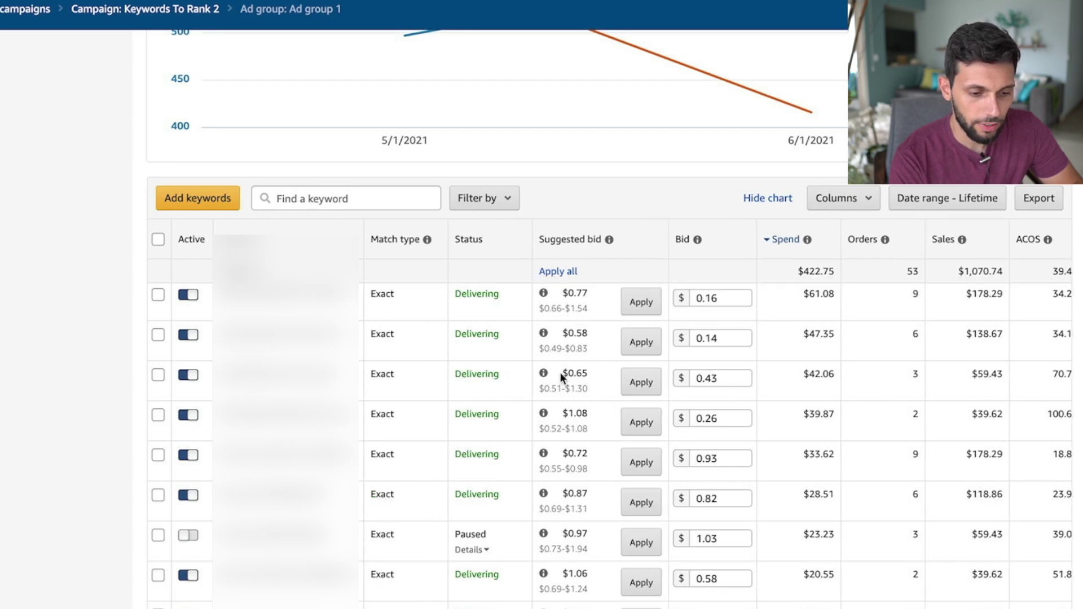
drag(561, 369, 590, 375)
click(587, 375)
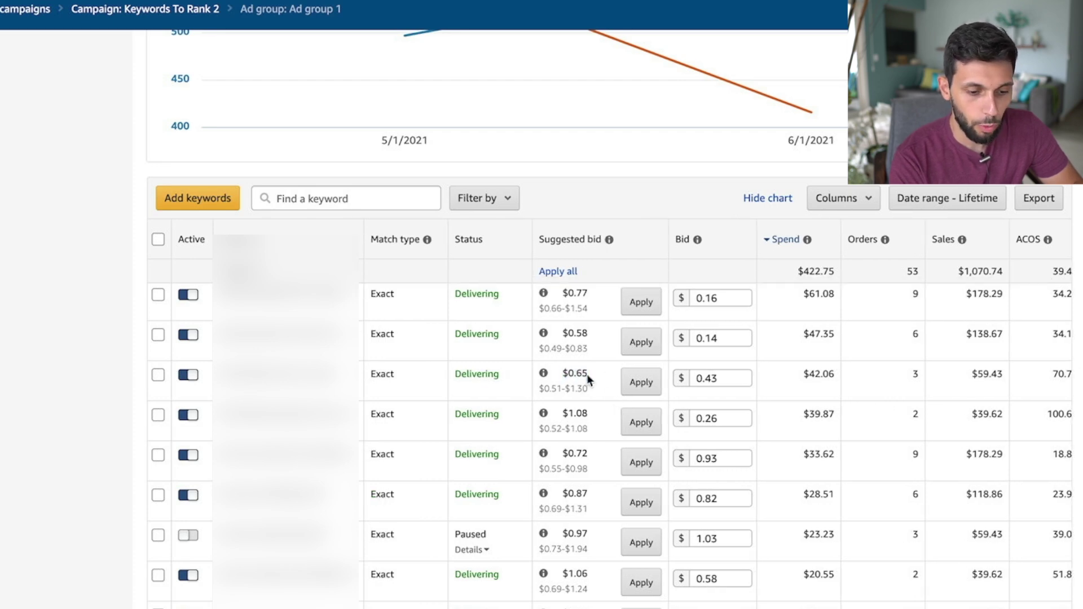
click(715, 386)
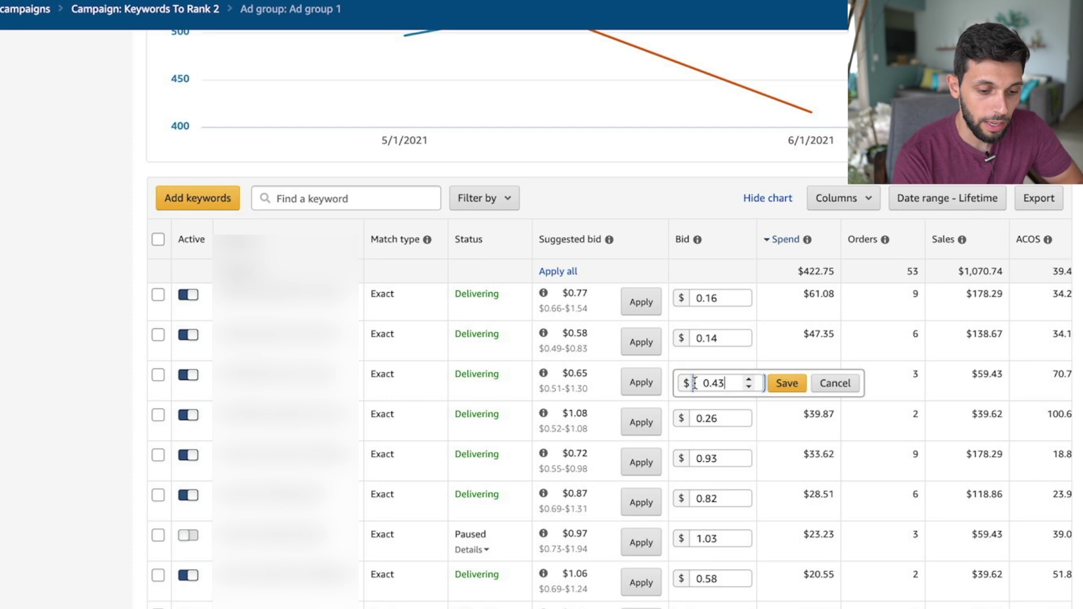
click(741, 361)
scroll(834, 385, right, 2)
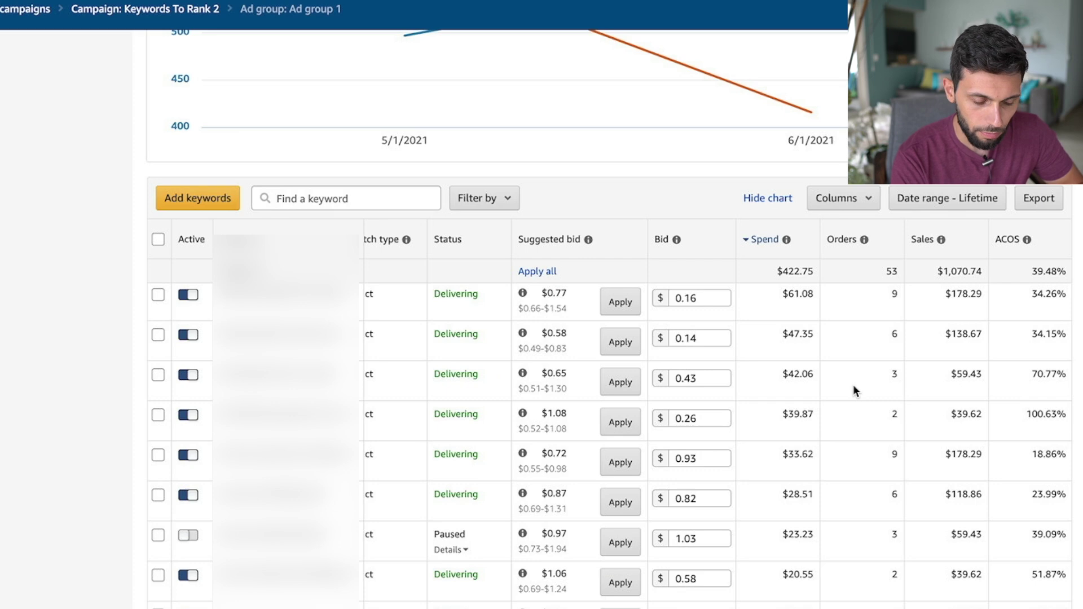
Step: Set the keyword table's date range to June 4–11, 2021 and save it
click(927, 208)
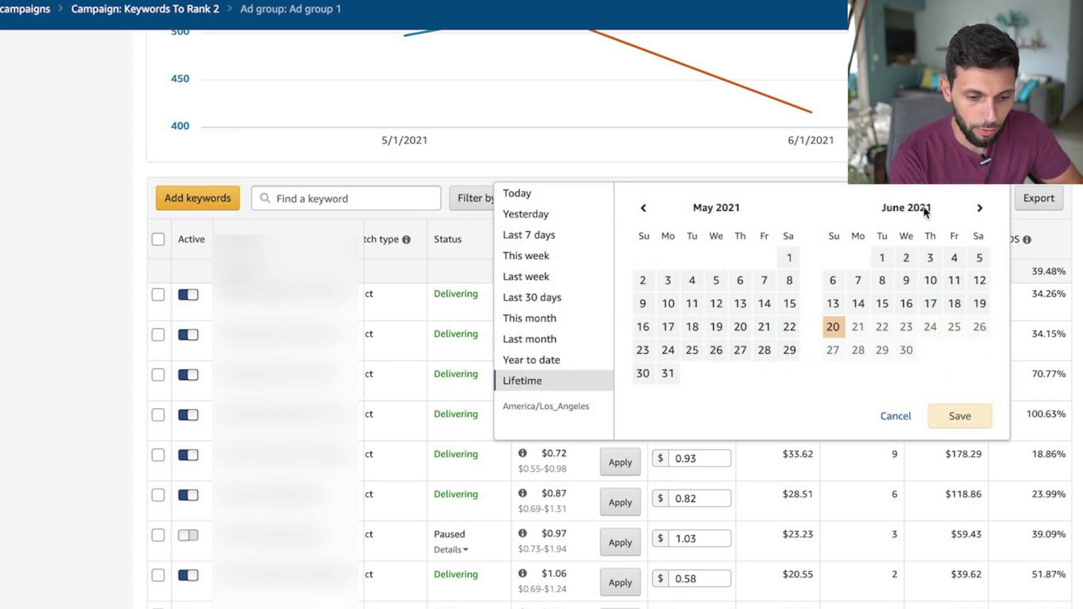
click(954, 282)
click(954, 259)
click(954, 280)
click(959, 416)
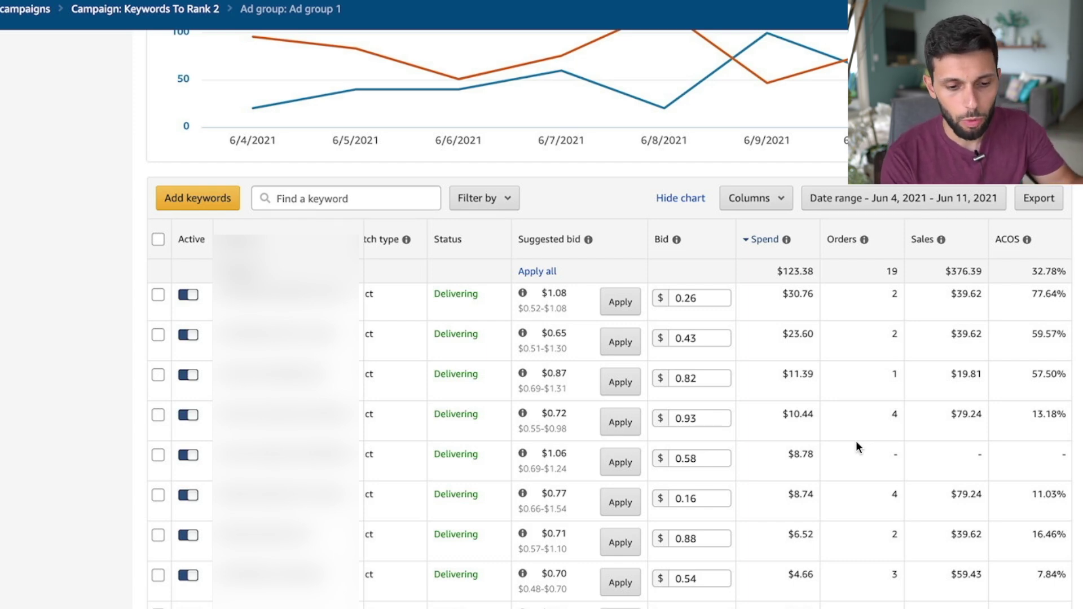
Step: Examine the spend, sales and ACOS of the keyword with the $0.43 bid for June 4–11
click(882, 202)
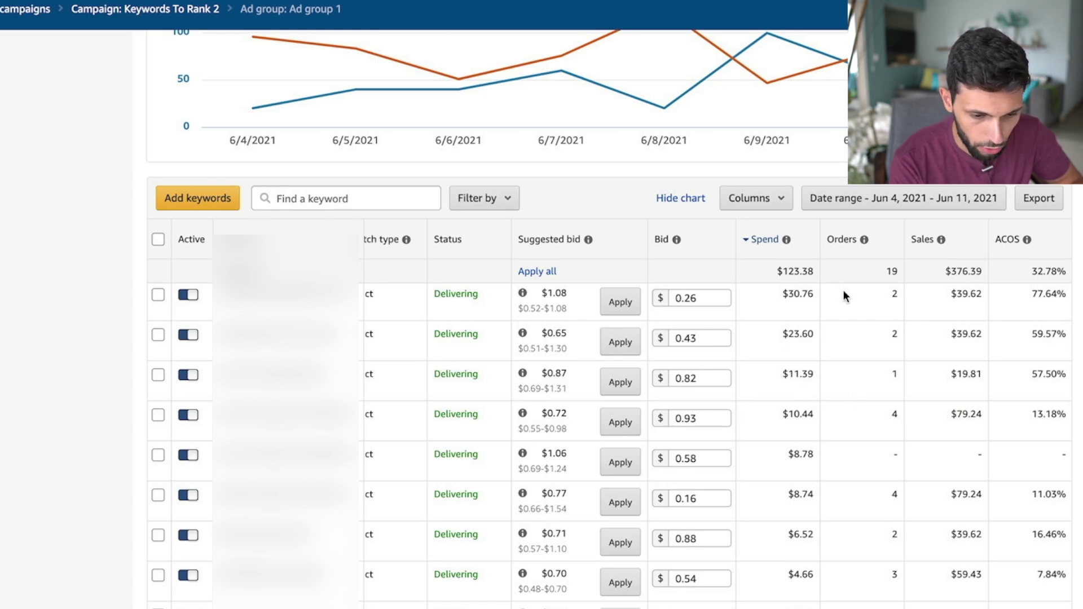
scroll(931, 348, up, 1)
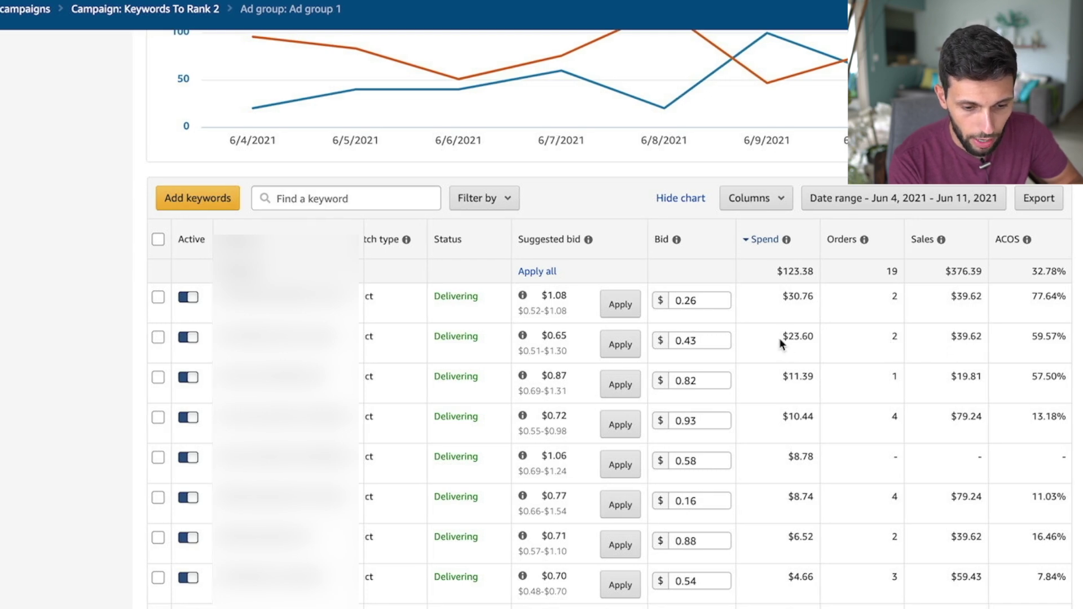
click(816, 340)
drag(952, 337, 1064, 338)
click(1027, 342)
click(1060, 339)
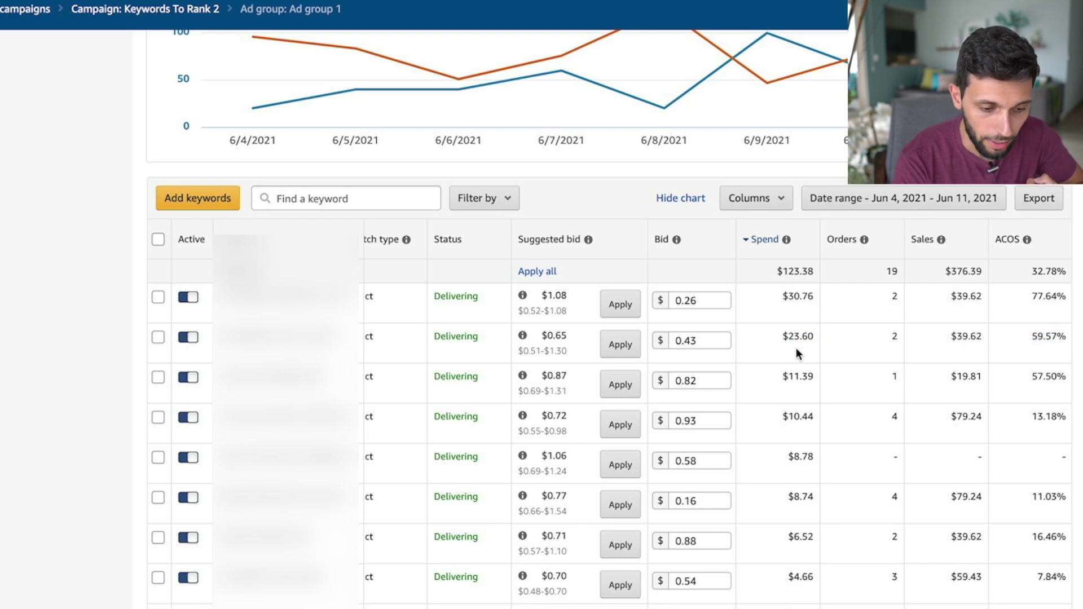
Step: Check the suggested bid of the second-highest-spend keyword against its current bid without changing the bid
mouse_move(522, 335)
drag(551, 337, 570, 352)
click(569, 341)
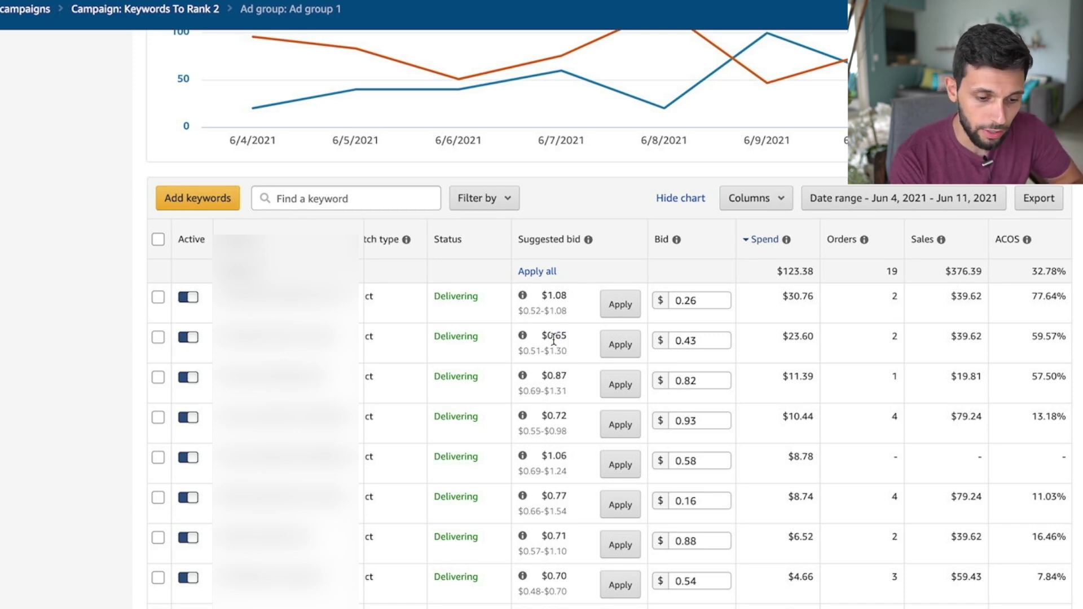
click(704, 345)
click(784, 401)
click(704, 341)
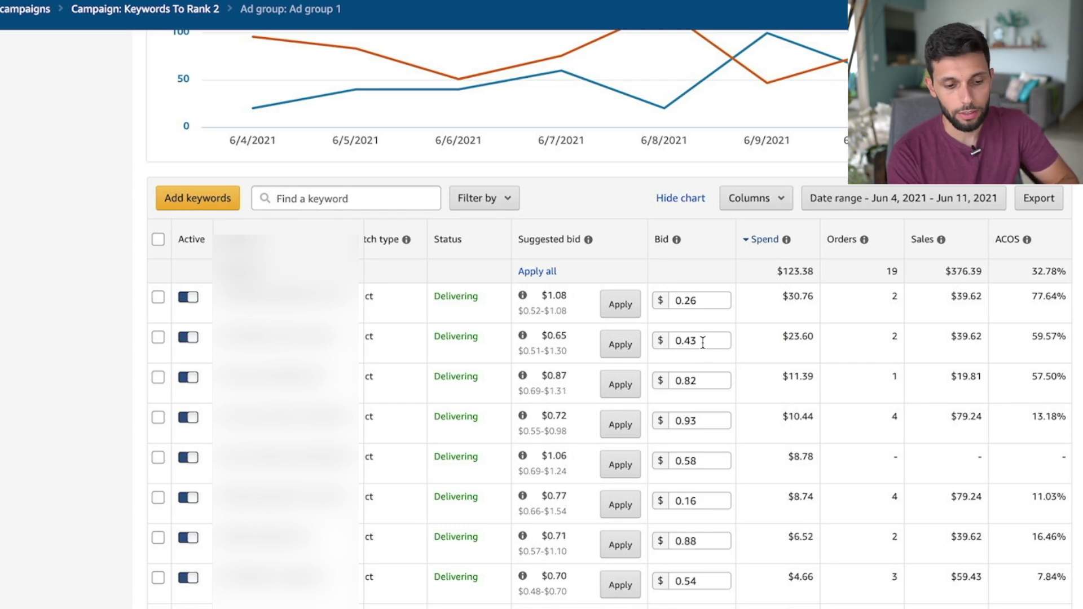
click(823, 420)
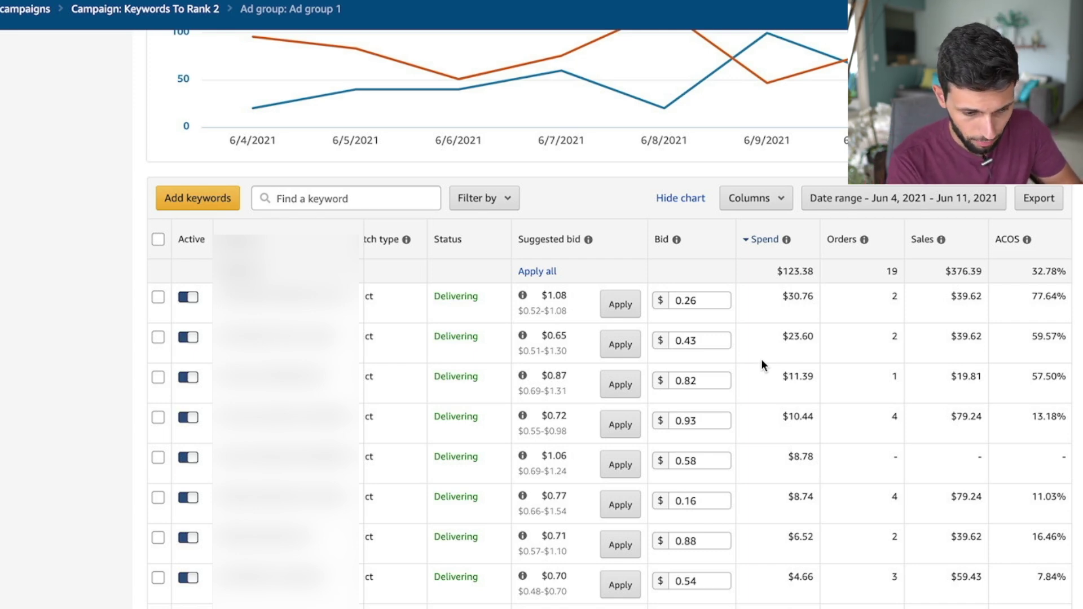
Step: Set the bid of the second-highest-spend keyword to $0.22 and save it
click(704, 343)
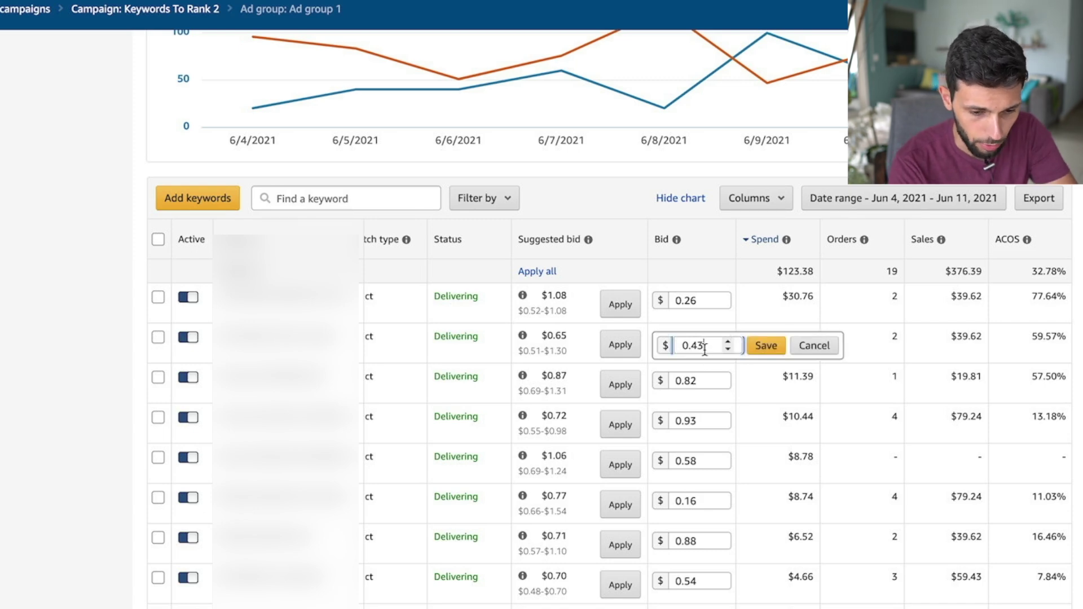
key(BackSpace)
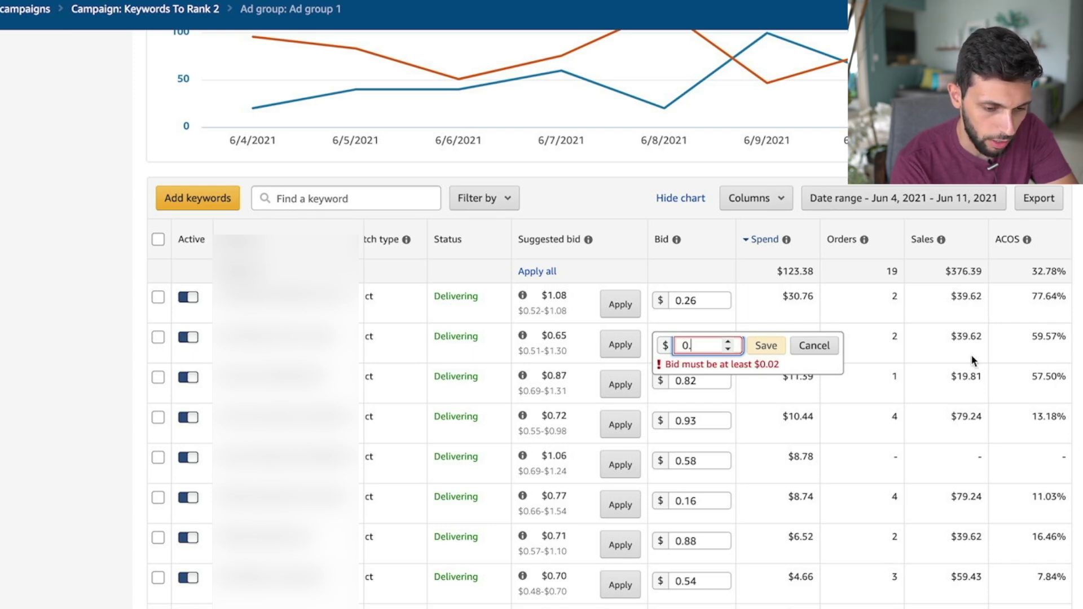
text(22)
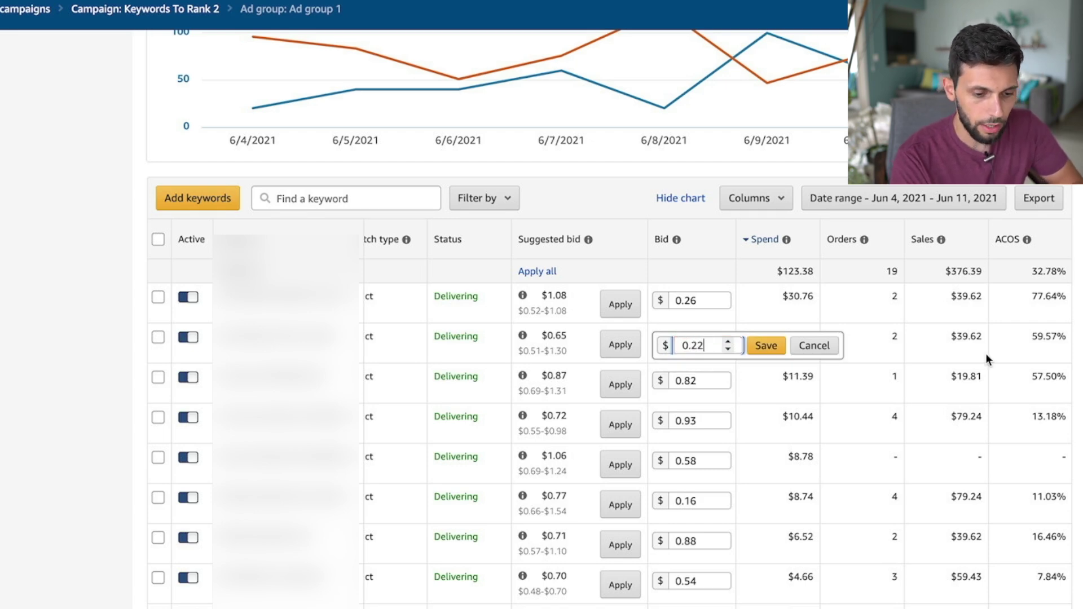
click(766, 345)
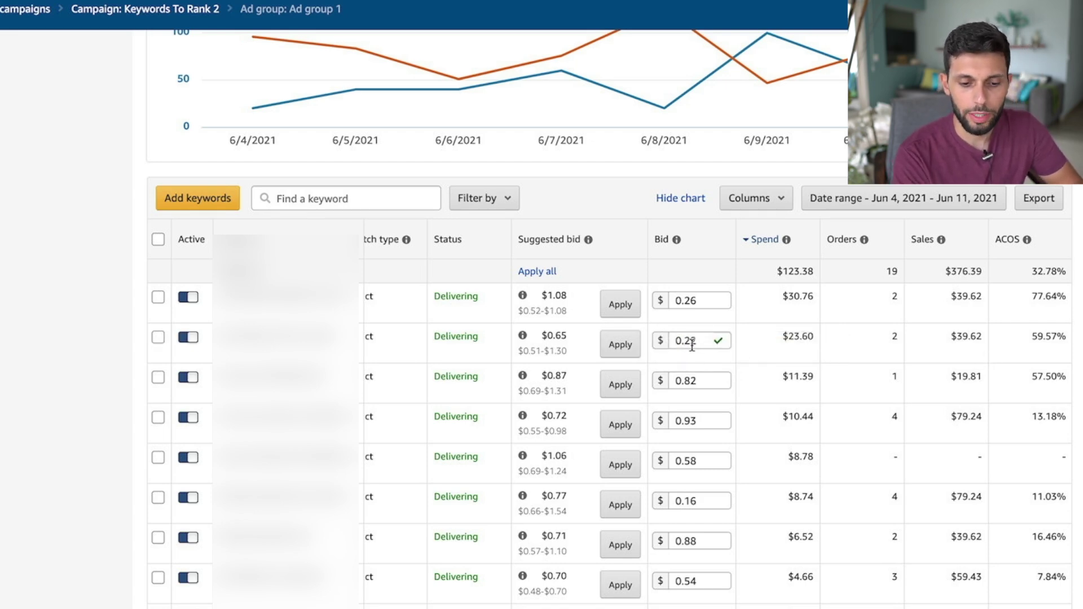
Step: Examine the June 4–11 ACOS of the keyword with the $0.22 bid
double_click(1037, 340)
click(1058, 337)
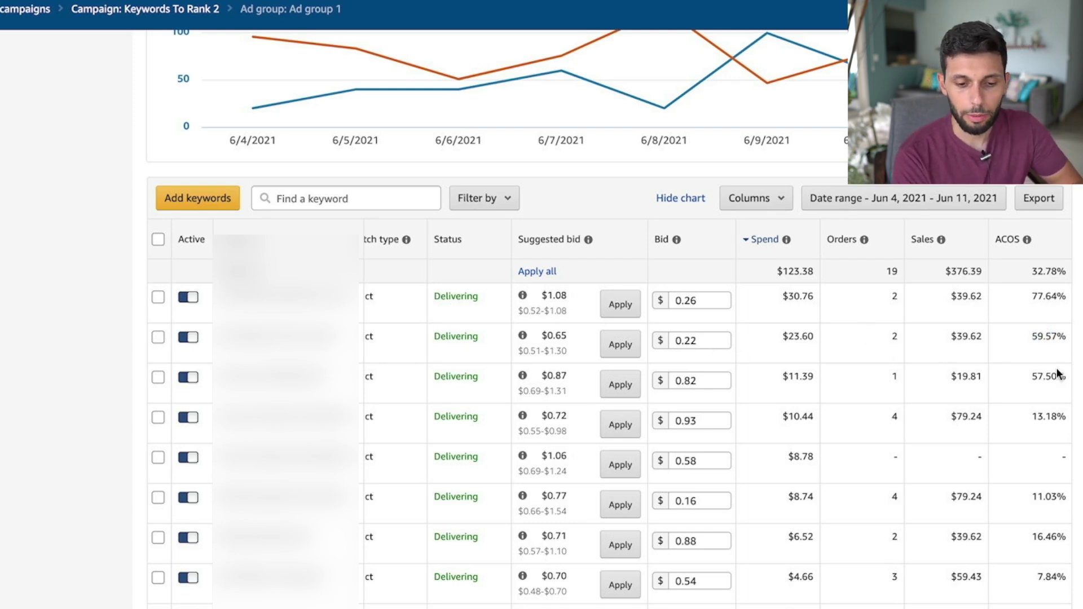
drag(1037, 341, 1066, 315)
click(1064, 338)
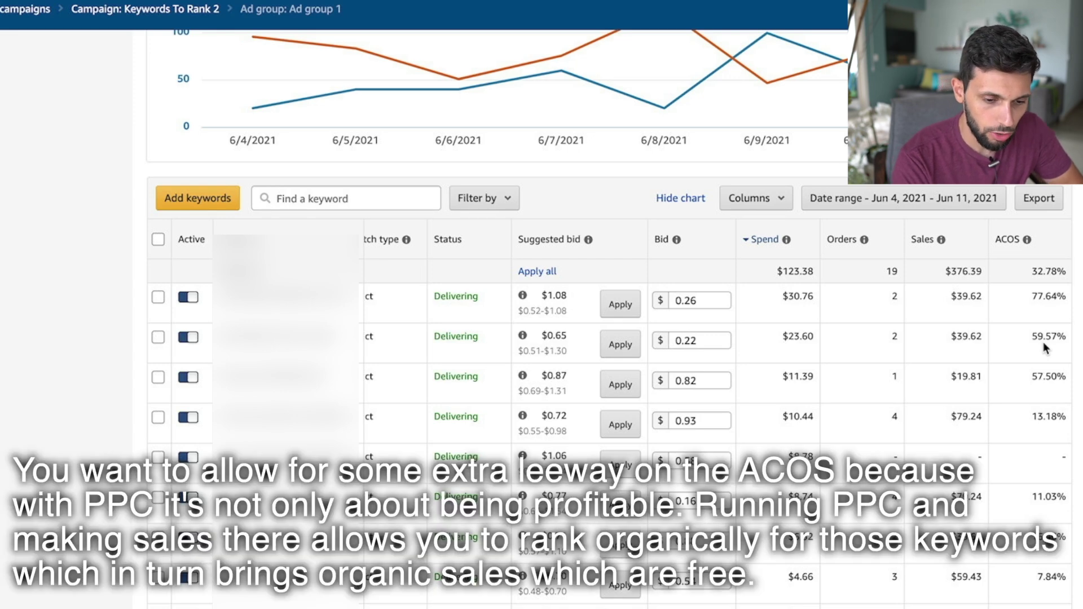
Step: Set the keyword table's date range to June 11–18, 2021 and save it
click(888, 199)
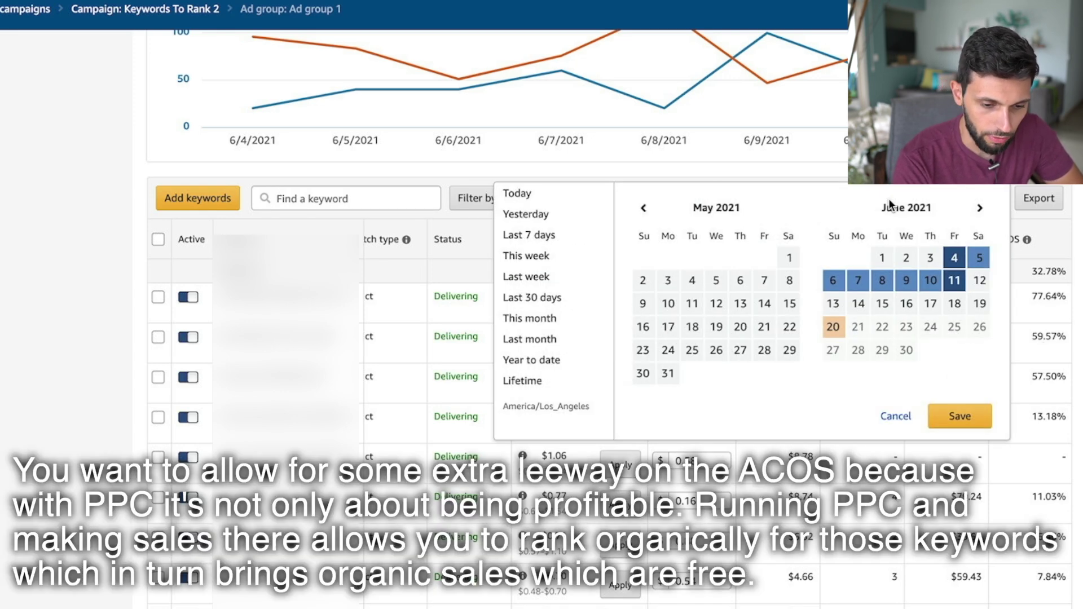
key(Escape)
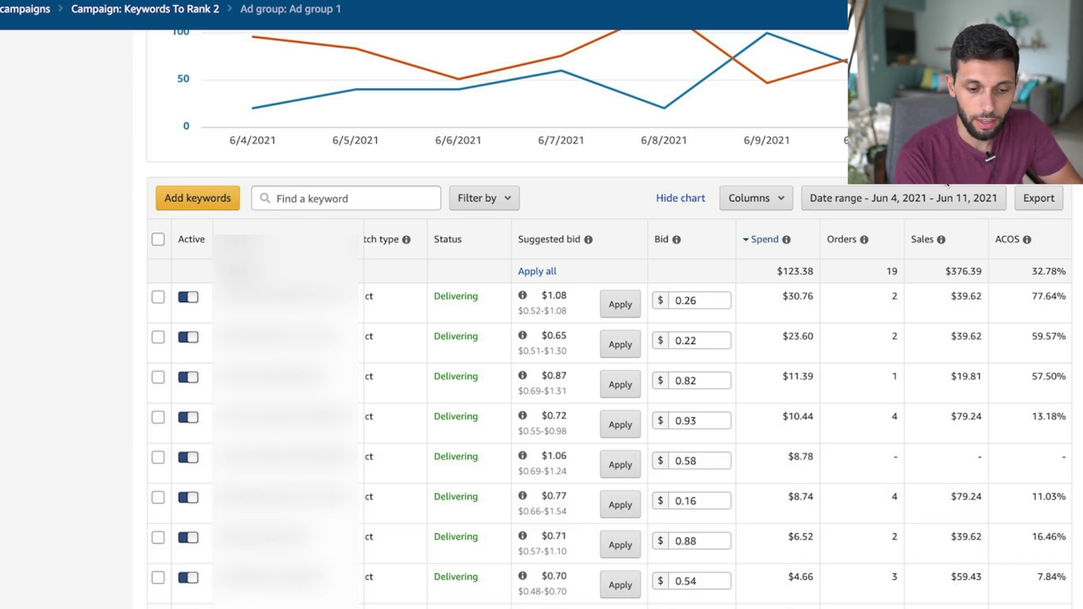
click(922, 198)
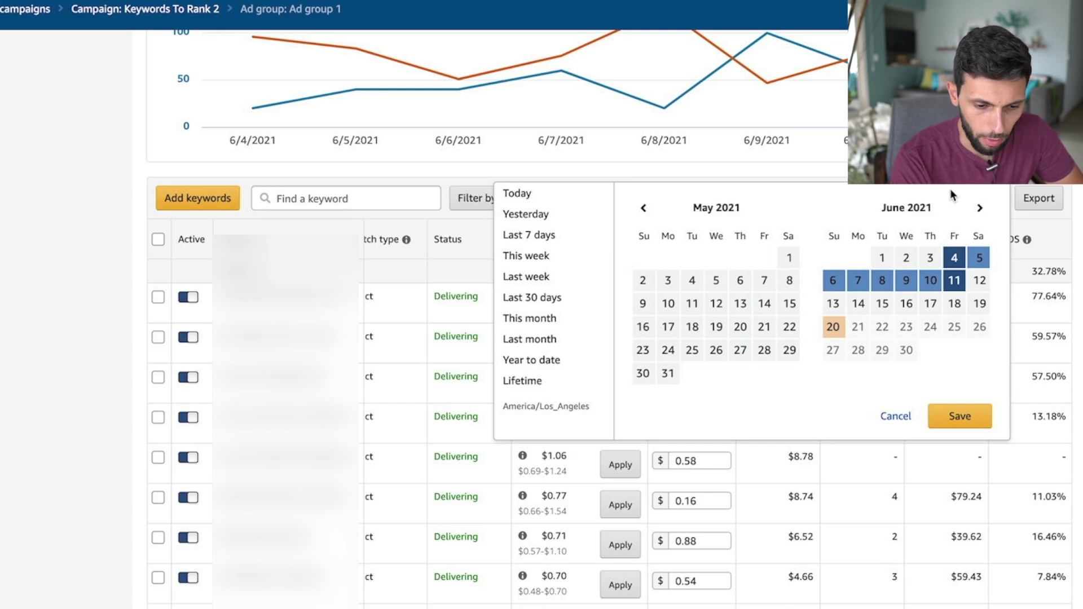
click(954, 282)
click(954, 304)
click(991, 423)
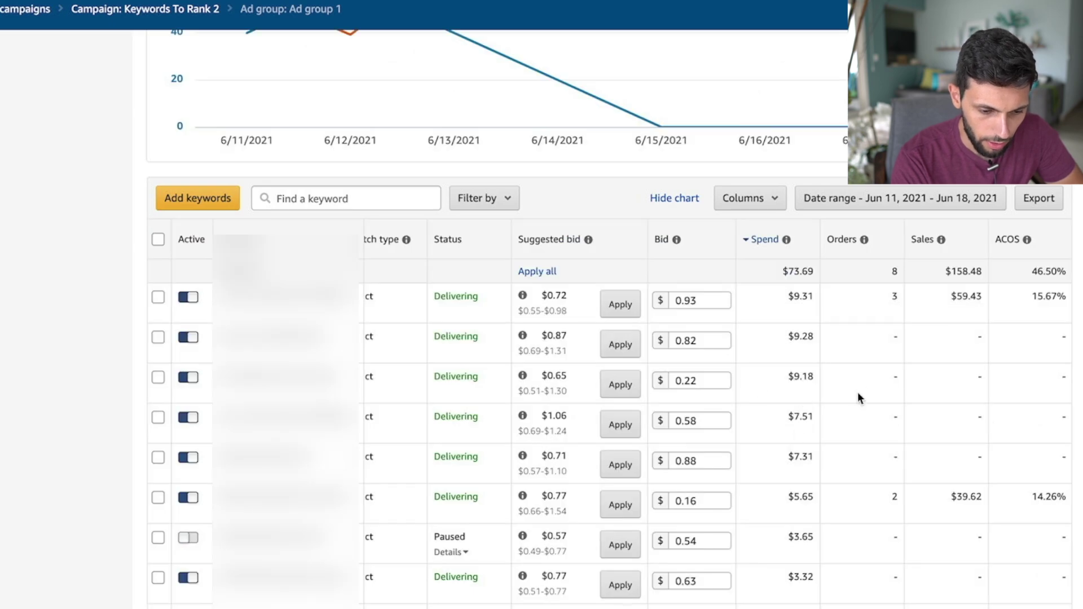
Step: Examine the spend, orders and sales of the highest-spend keywords for June 11–18, looking for ones that spend without selling
drag(795, 420, 815, 450)
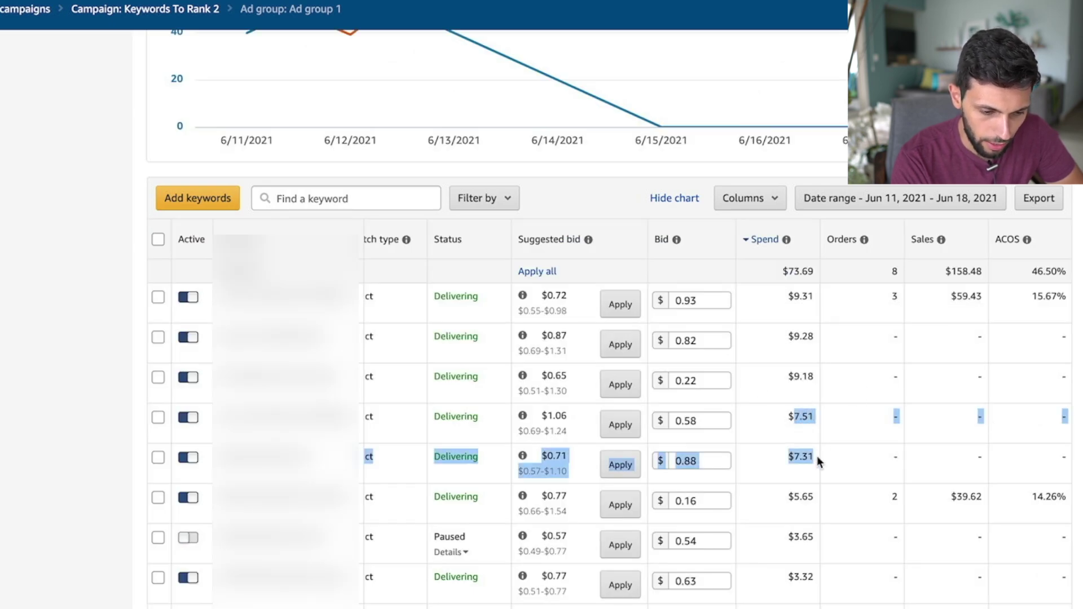
click(815, 459)
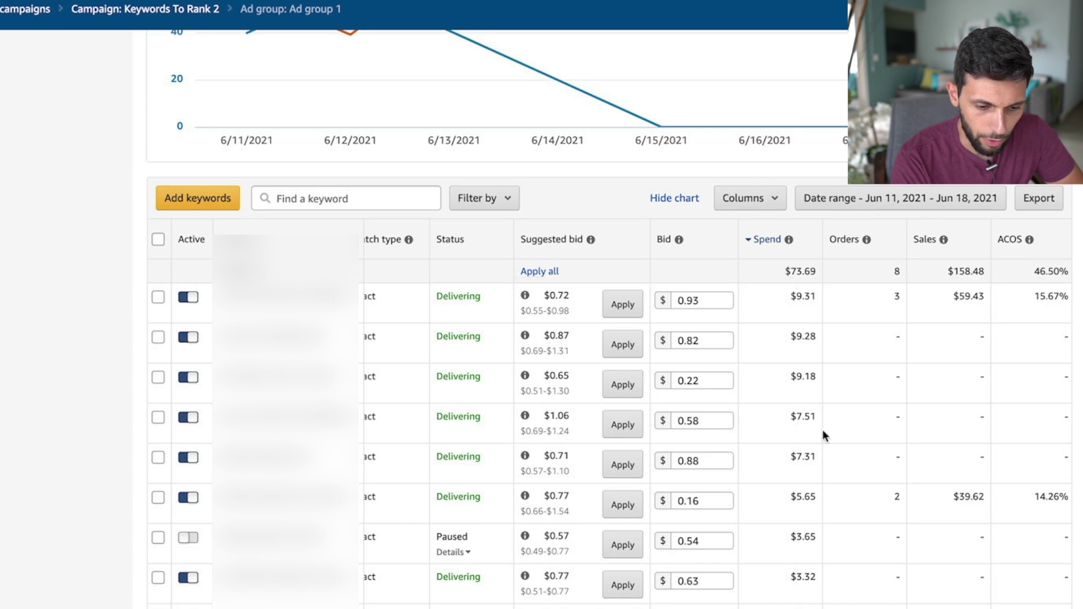
scroll(817, 428, down, 2)
scroll(814, 388, up, 1)
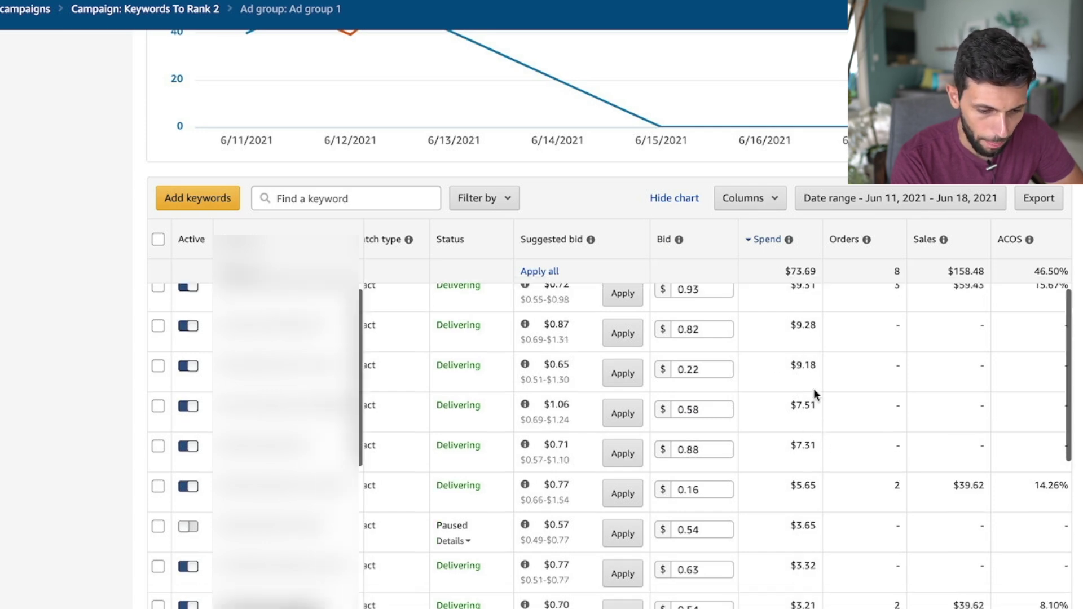
scroll(818, 415, down, 3)
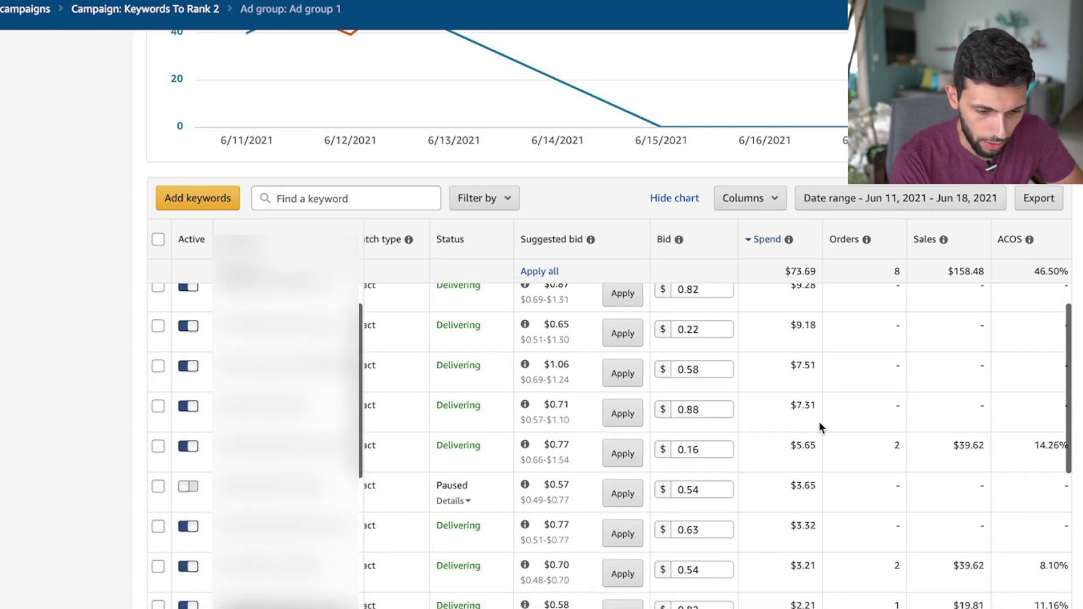
scroll(820, 455, left, 1)
scroll(820, 455, right, 1)
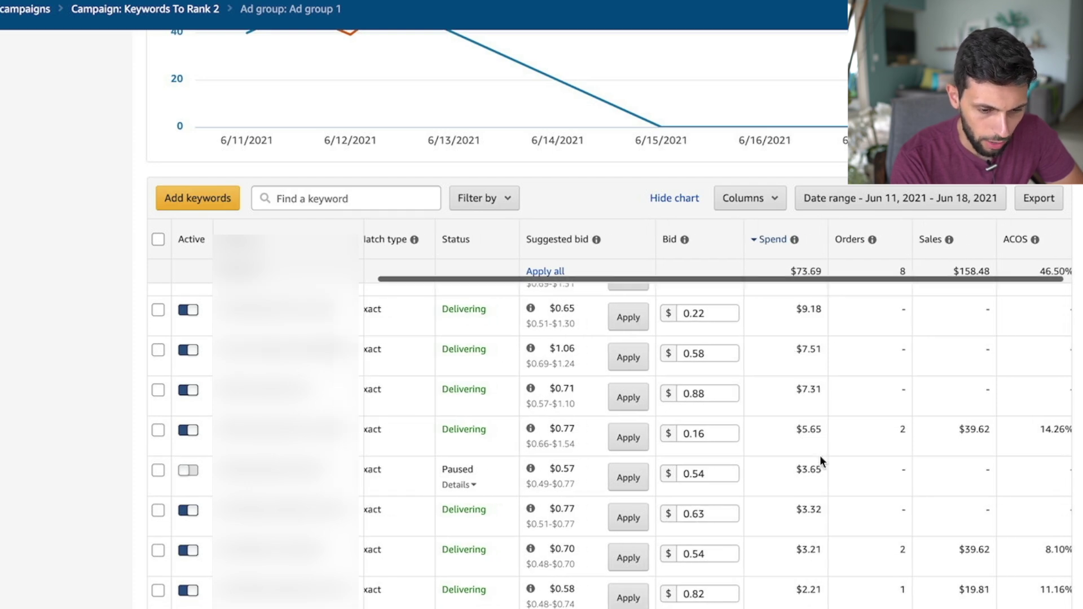
scroll(820, 456, up, 1)
scroll(800, 392, left, 1)
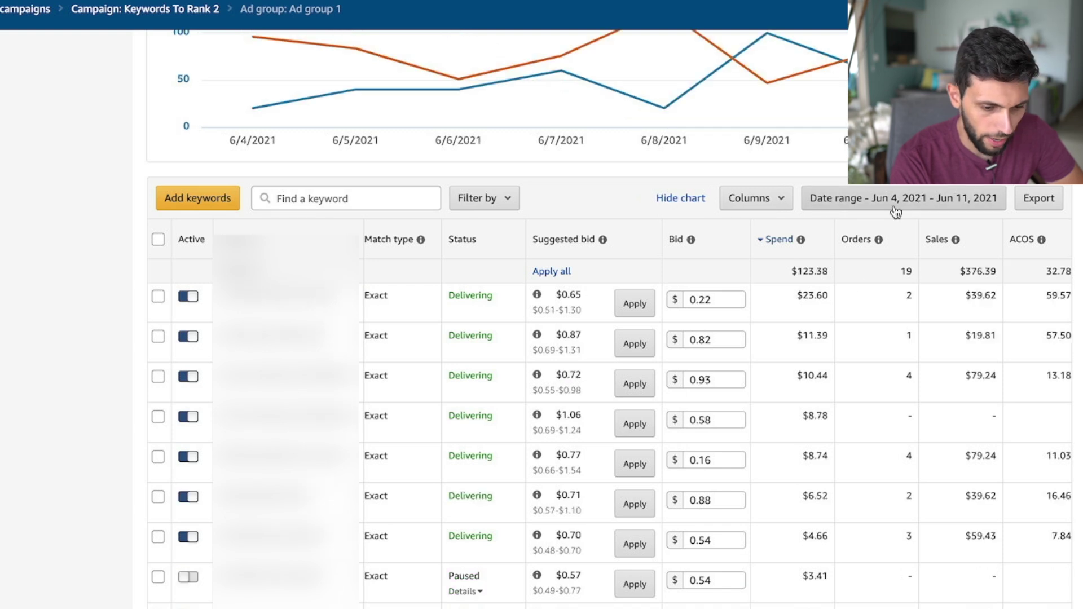
Step: Check the suggested bid of the keyword with the $0.58 bid and pause that keyword
scroll(851, 426, right, 1)
scroll(851, 427, left, 1)
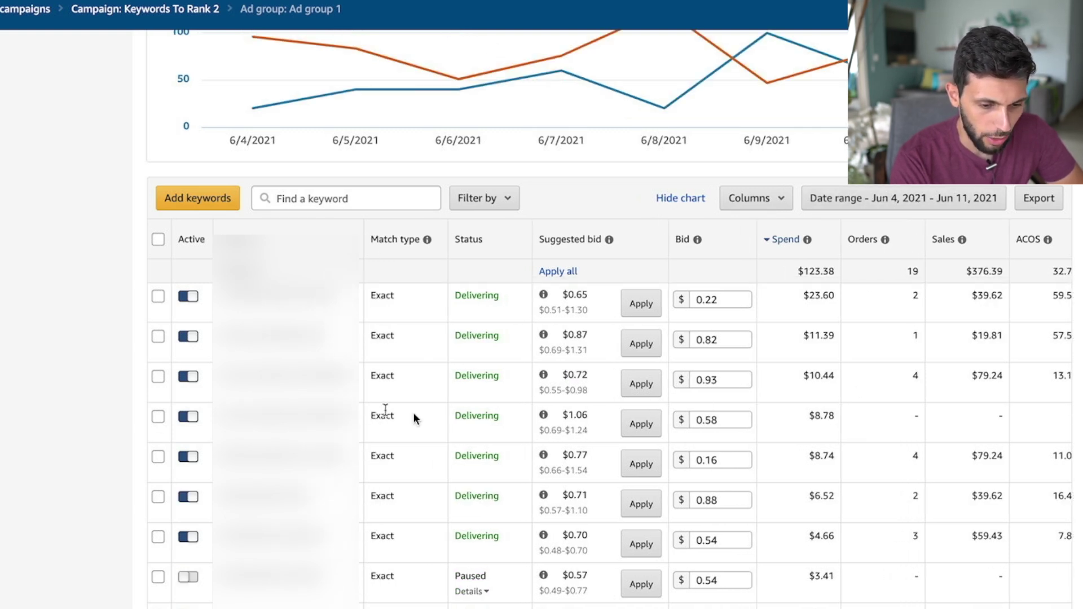
click(543, 414)
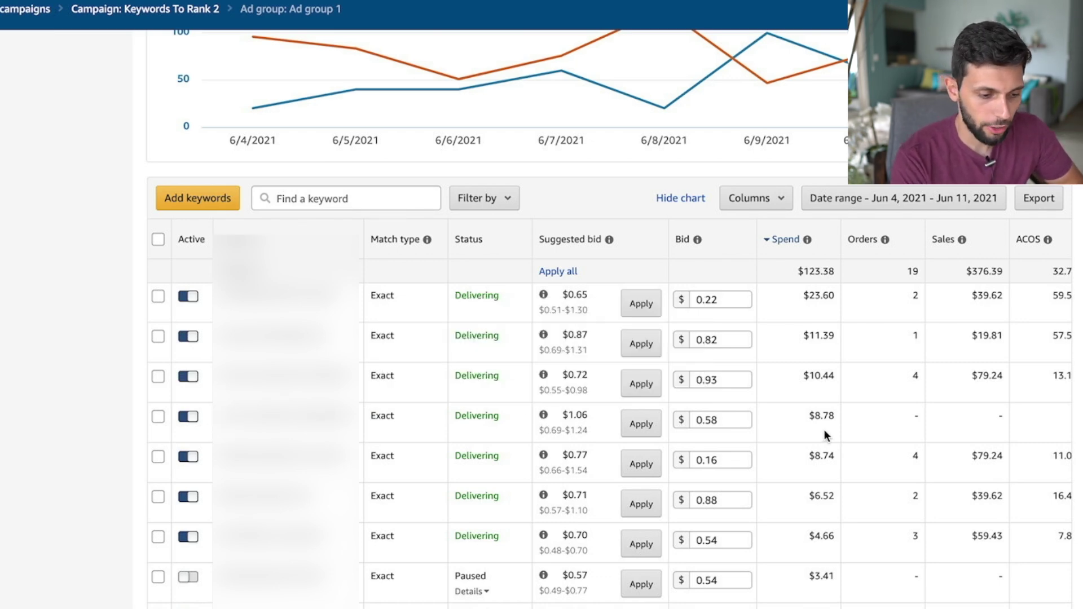
click(188, 418)
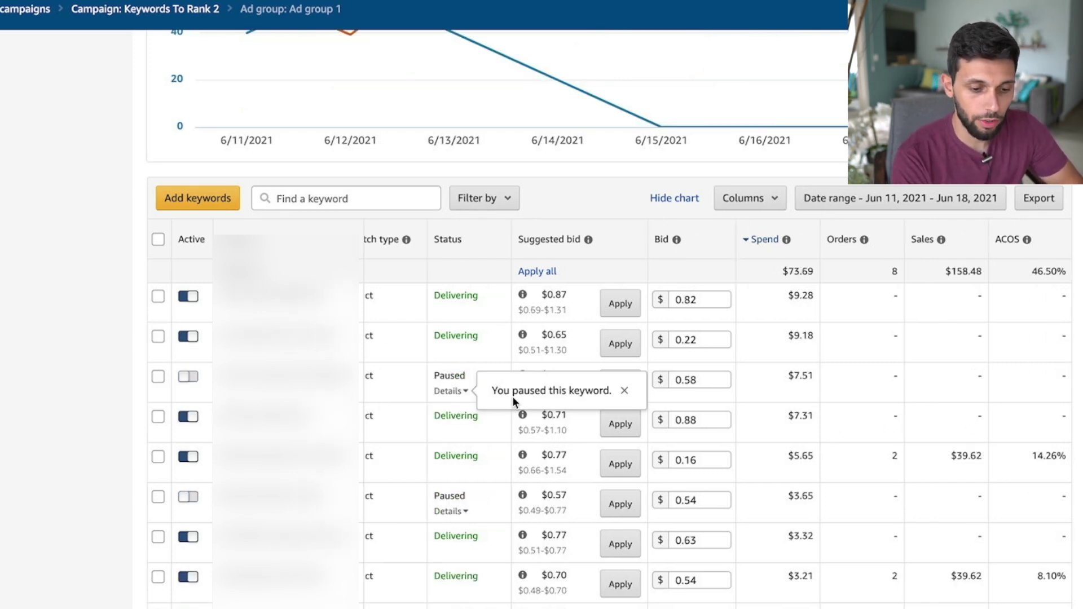
Step: Compare the $0.88-bid keyword's June 11–18 results with its June 4–11 spend, orders, sales and ACOS by switching the date range
drag(781, 416, 820, 417)
click(812, 416)
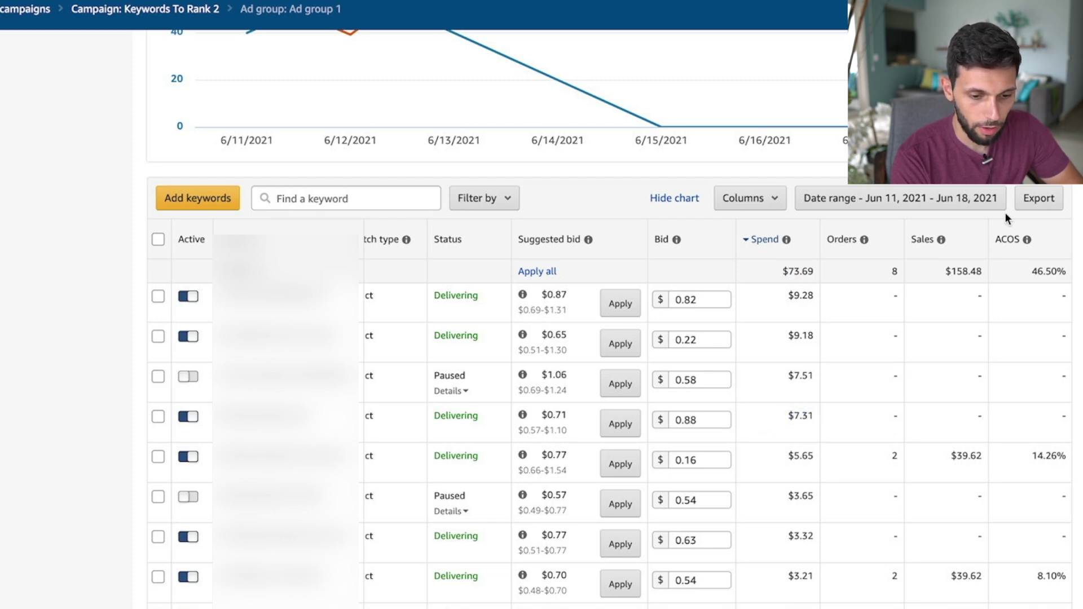
click(938, 206)
click(951, 264)
click(954, 281)
click(960, 416)
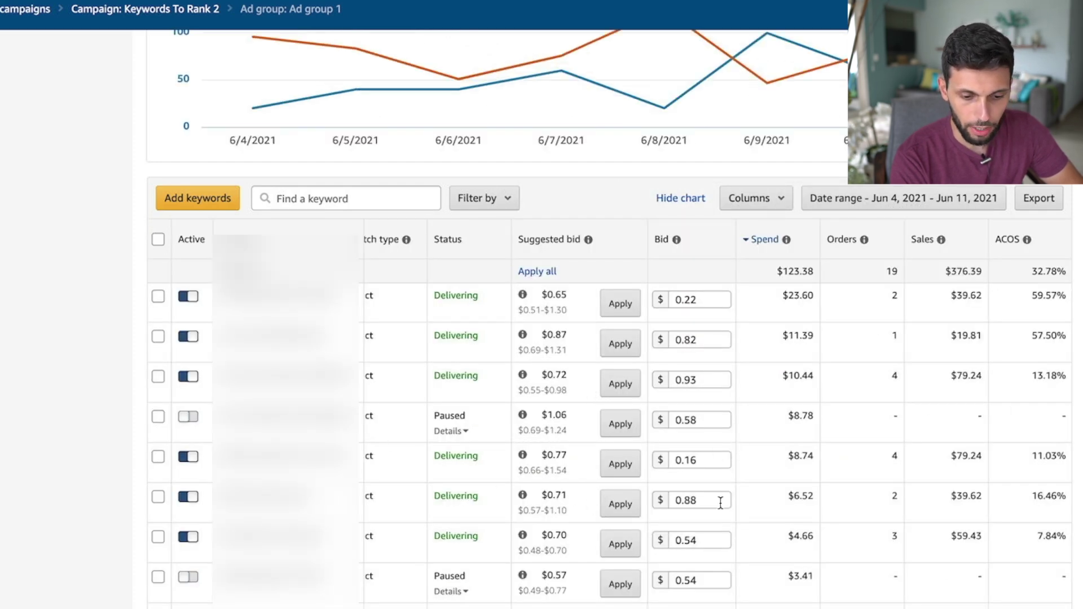
drag(785, 496, 1036, 491)
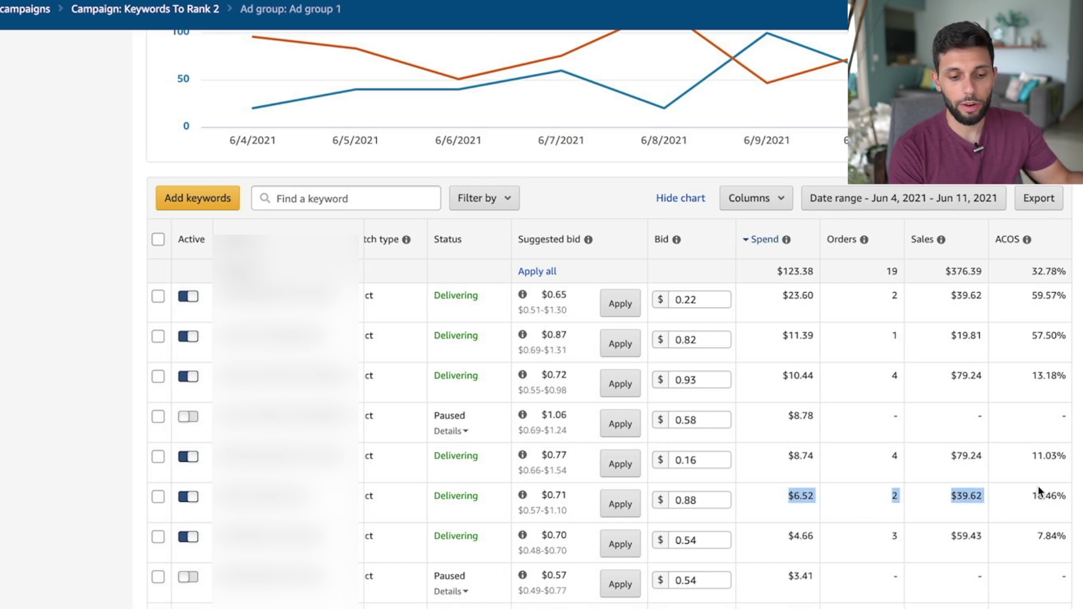
click(1071, 501)
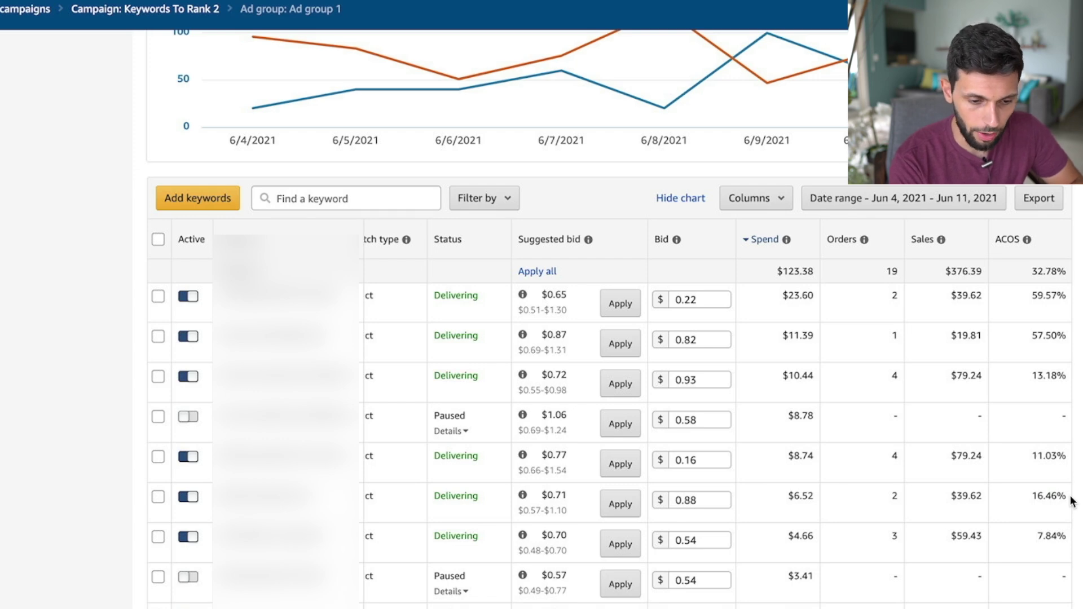
Step: Switch the keyword table back to the June 11–18, 2021 date range and save it
click(850, 196)
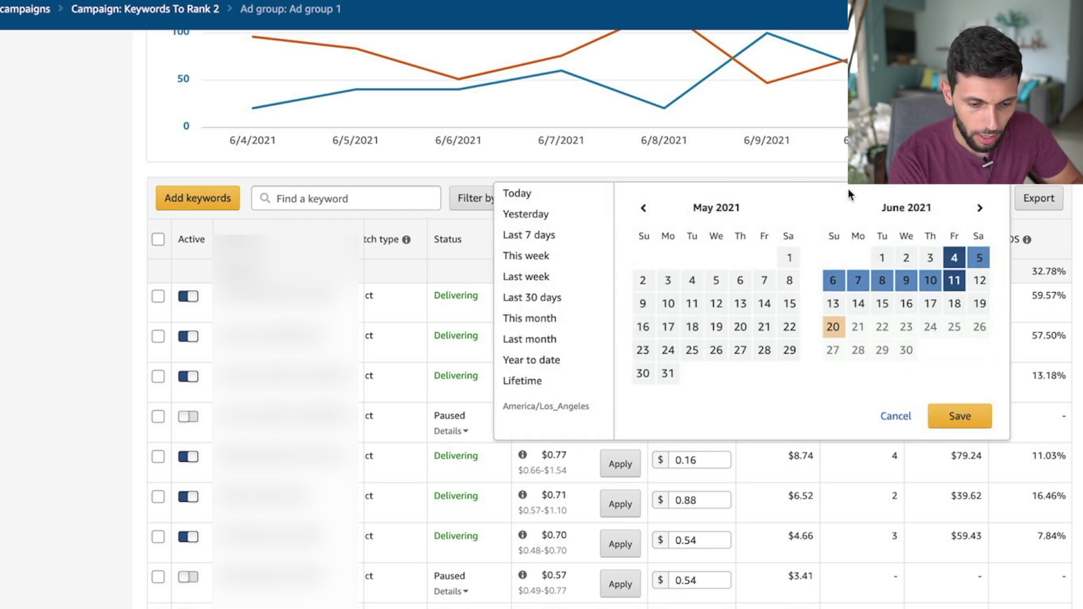
click(954, 280)
click(954, 305)
click(959, 415)
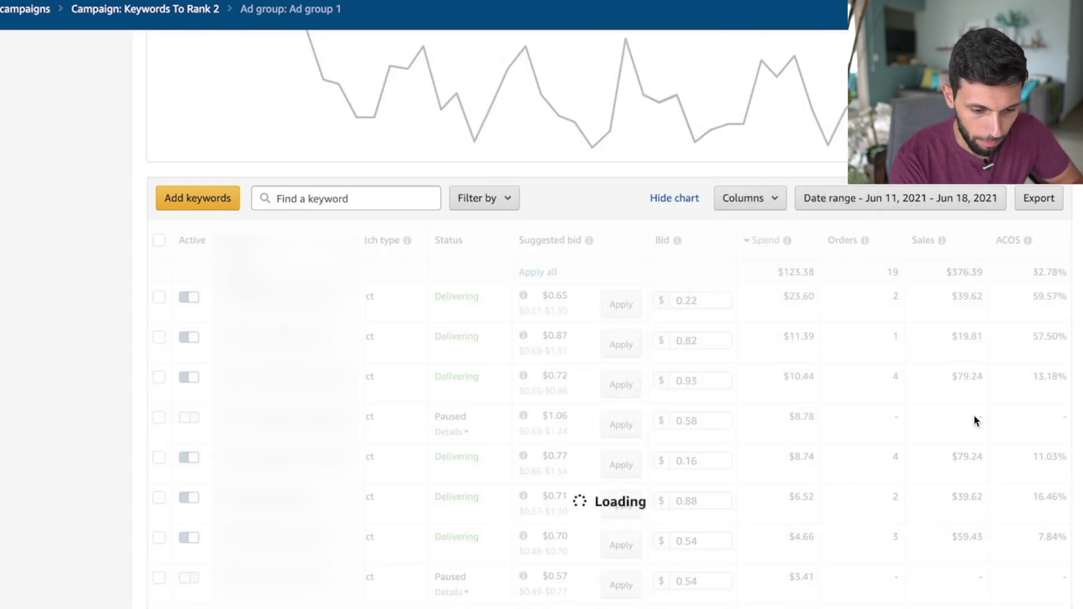
Step: Examine the June 11–18 spend, orders and ACOS of the lower-spend keywords, from the $0.16 bid down to the $0.63 bid
scroll(927, 504, down, 1)
scroll(926, 504, up, 2)
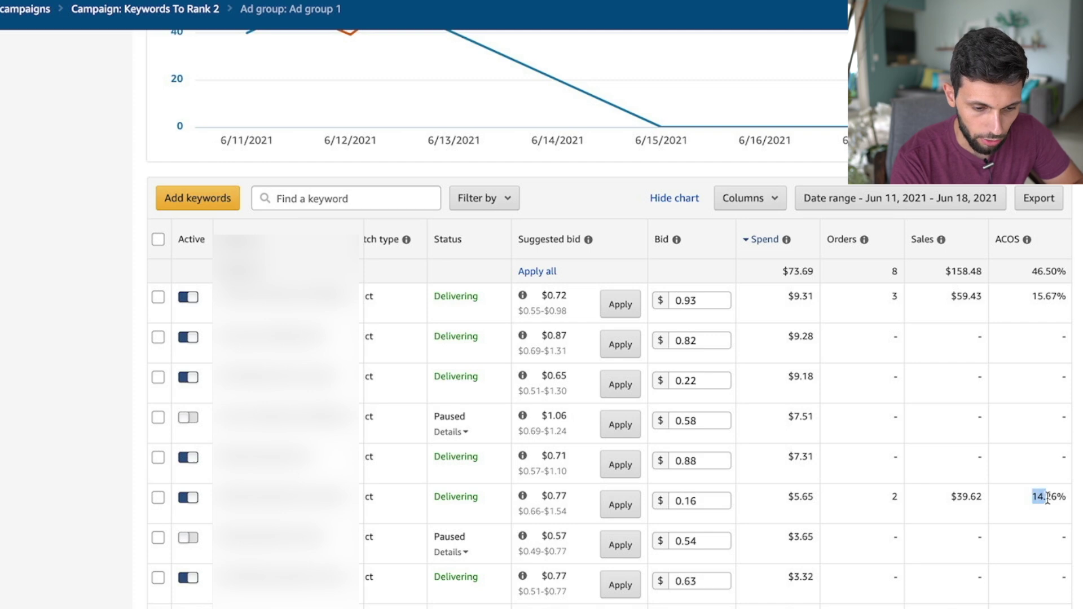
scroll(1047, 498, down, 1)
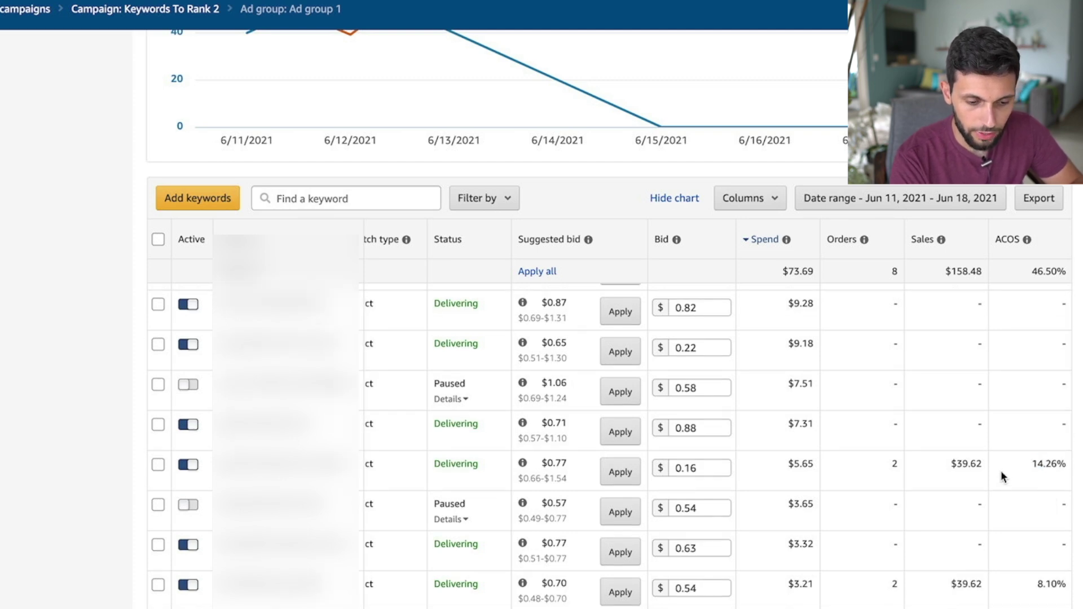
scroll(1001, 475, down, 1)
scroll(846, 479, down, 1)
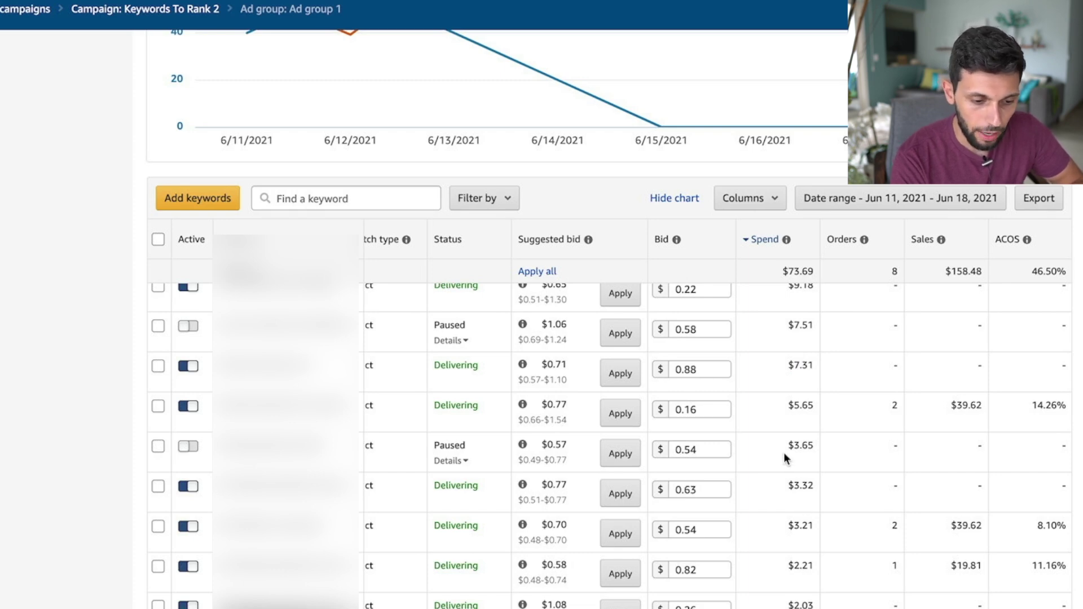
scroll(783, 457, down, 1)
scroll(783, 458, left, 1)
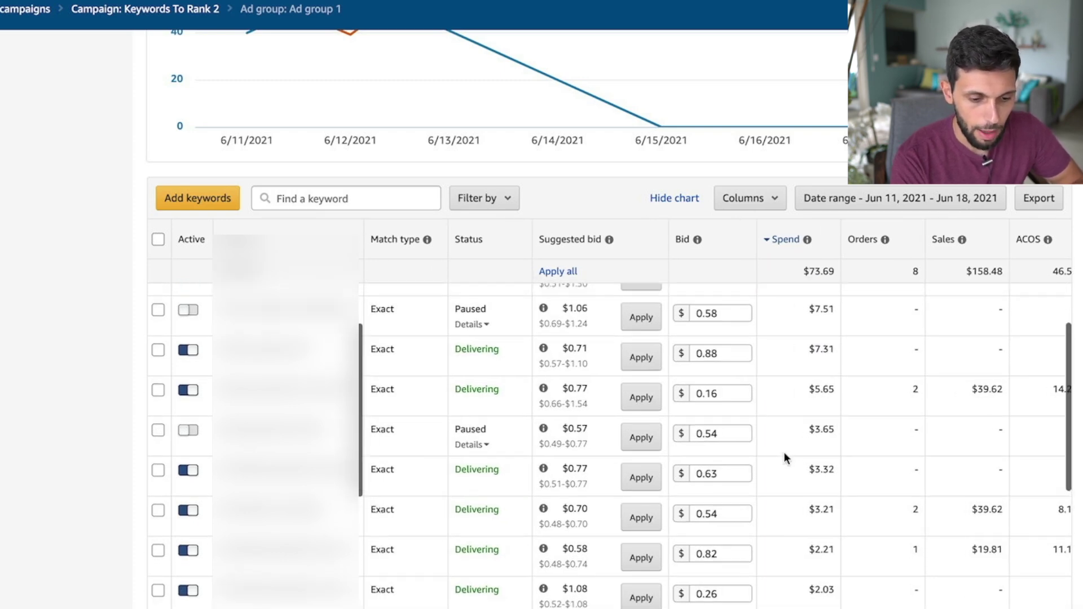
scroll(820, 456, down, 1)
drag(808, 455, 837, 461)
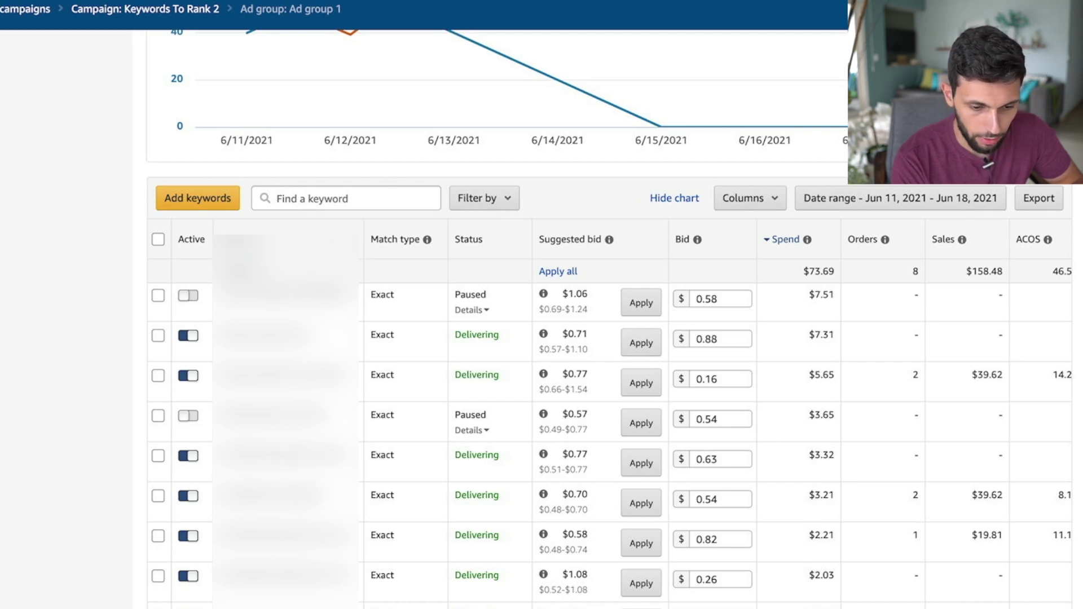
Step: Set the date range to June 4–11, 2021 and examine the spend and orders of the keyword with the $0.63 bid
click(924, 199)
click(954, 258)
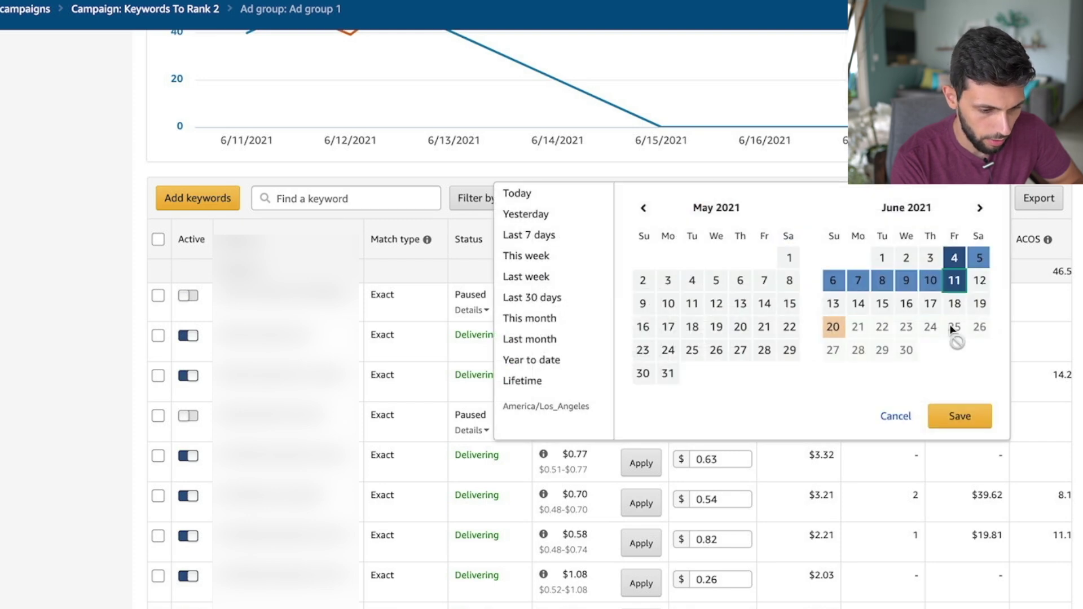
click(957, 418)
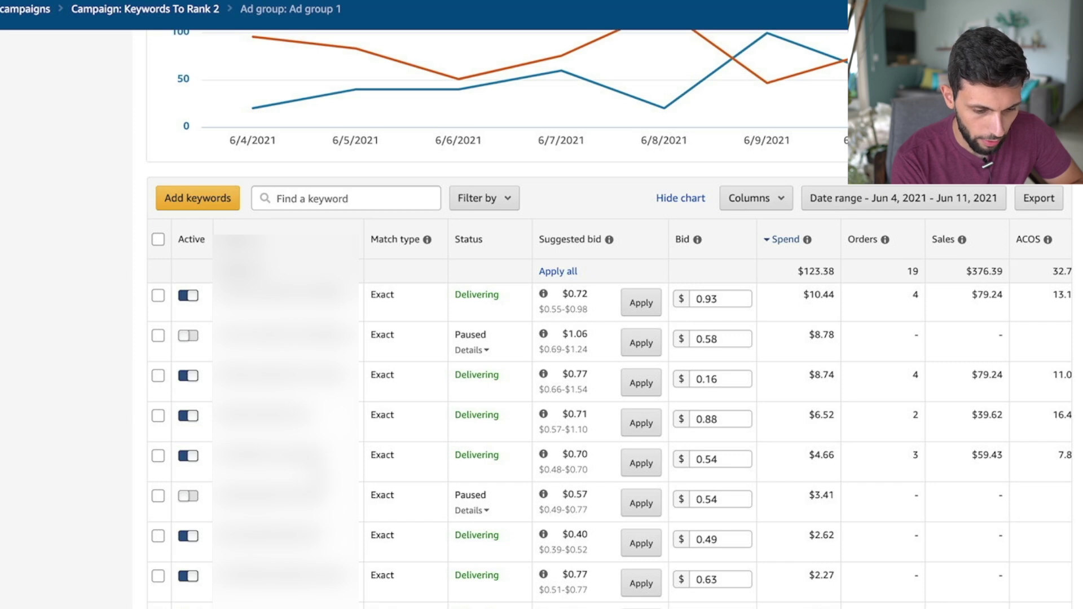
scroll(665, 560, down, 1)
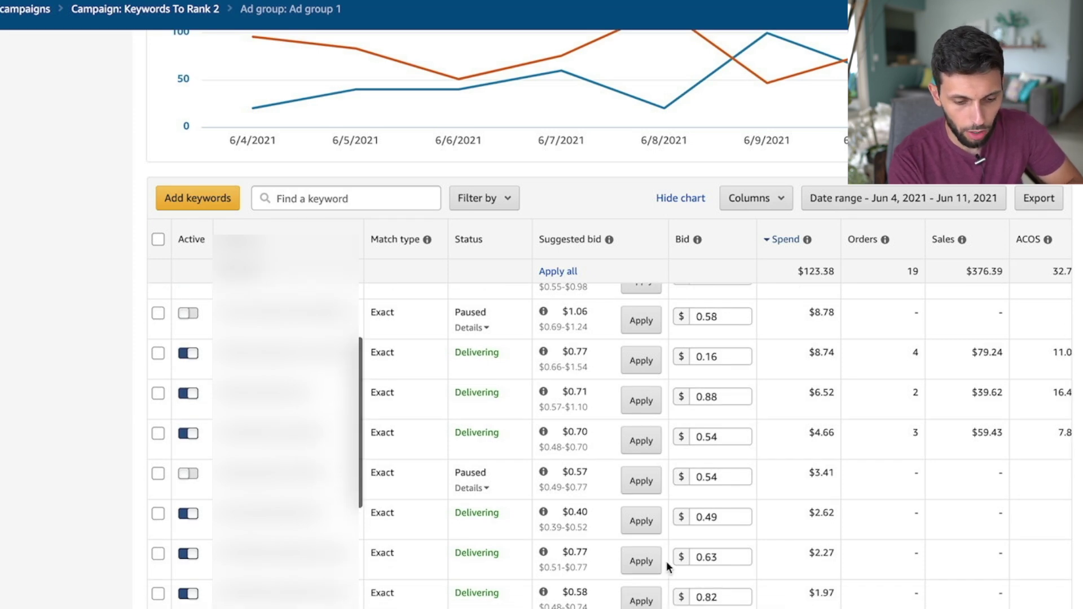
scroll(665, 561, down, 1)
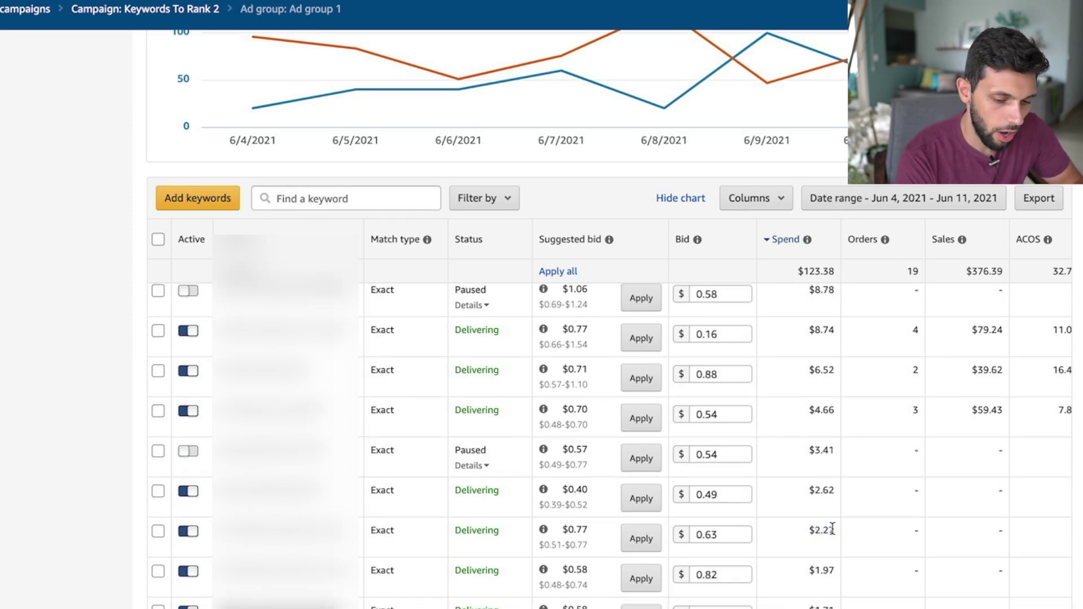
scroll(840, 545, right, 2)
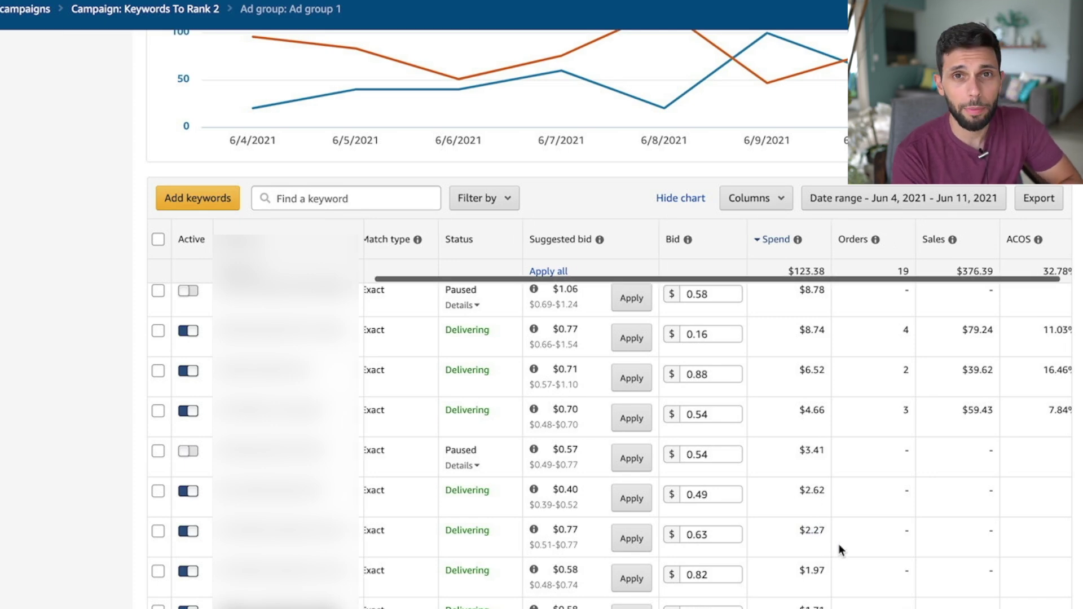
Step: Return the keyword table to the June 11–18, 2021 date range and save it
scroll(839, 548, down, 1)
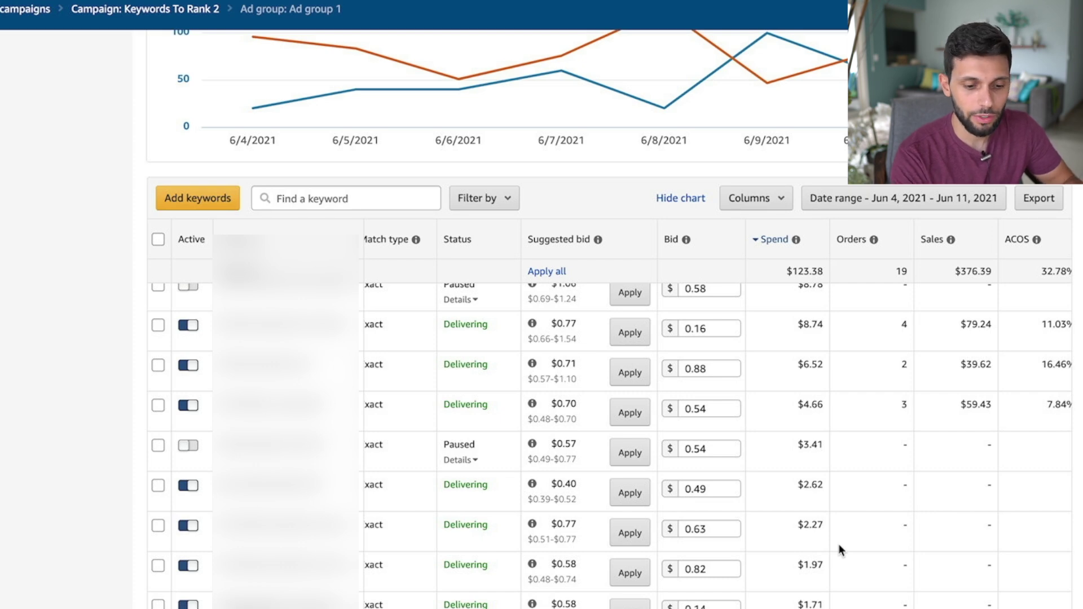
scroll(838, 544, left, 1)
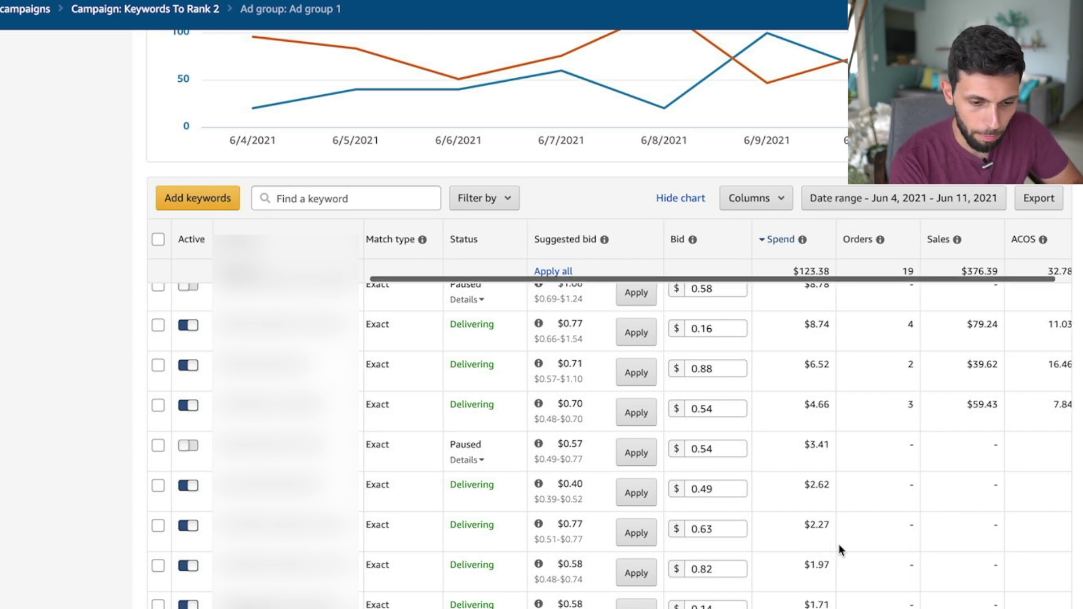
click(906, 211)
click(954, 280)
click(955, 304)
click(959, 416)
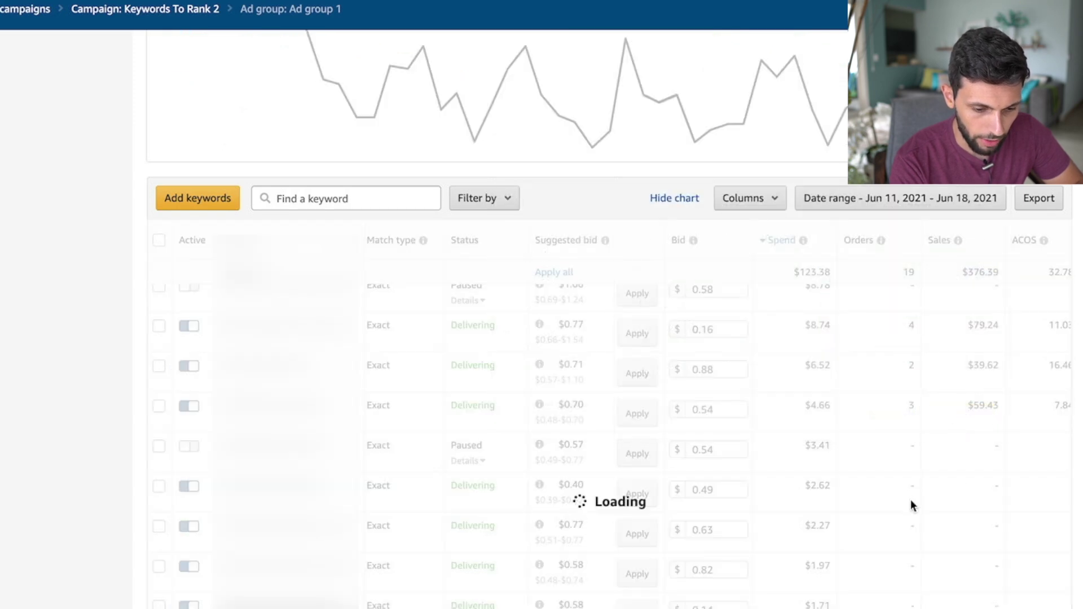
Step: Examine the June 11–18 spend, orders and ACOS of the remaining lower-spend keywords, down to those without spend
scroll(910, 500, right, 2)
scroll(910, 500, down, 3)
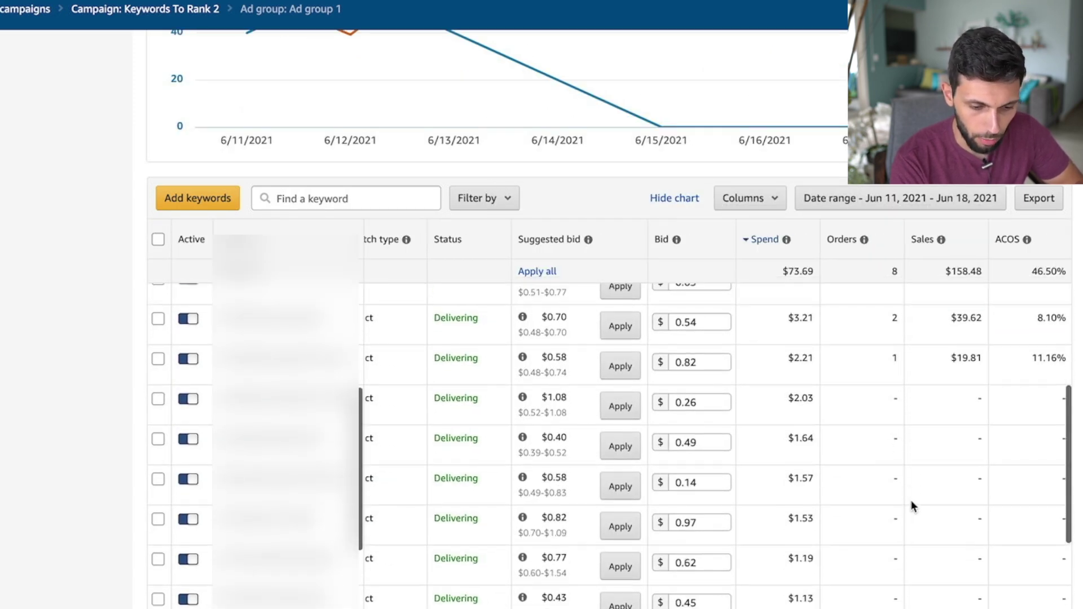
scroll(865, 471, down, 6)
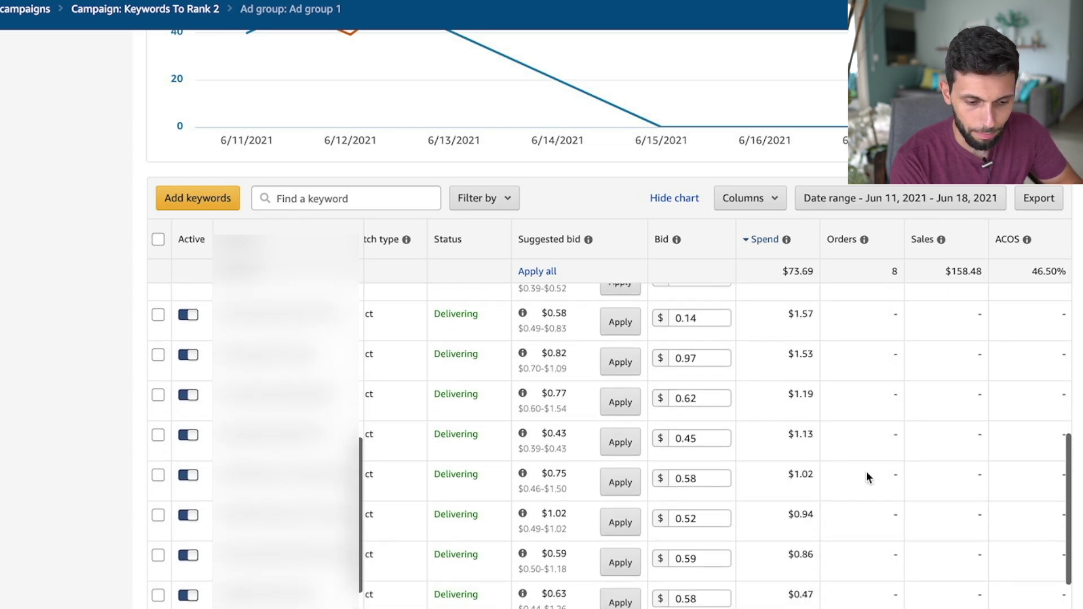
scroll(866, 474, down, 5)
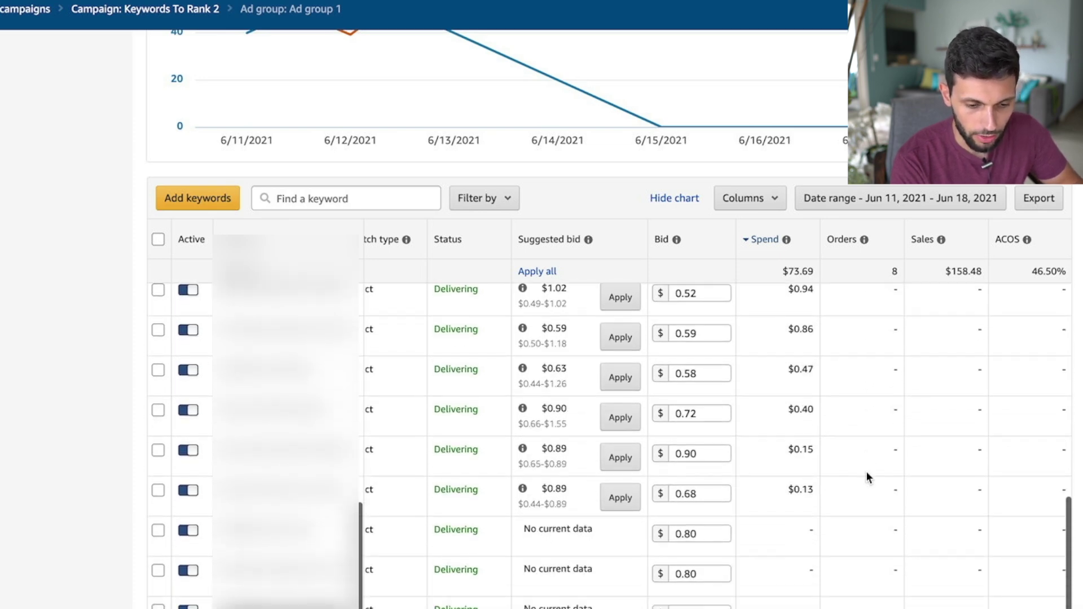
scroll(865, 477, up, 15)
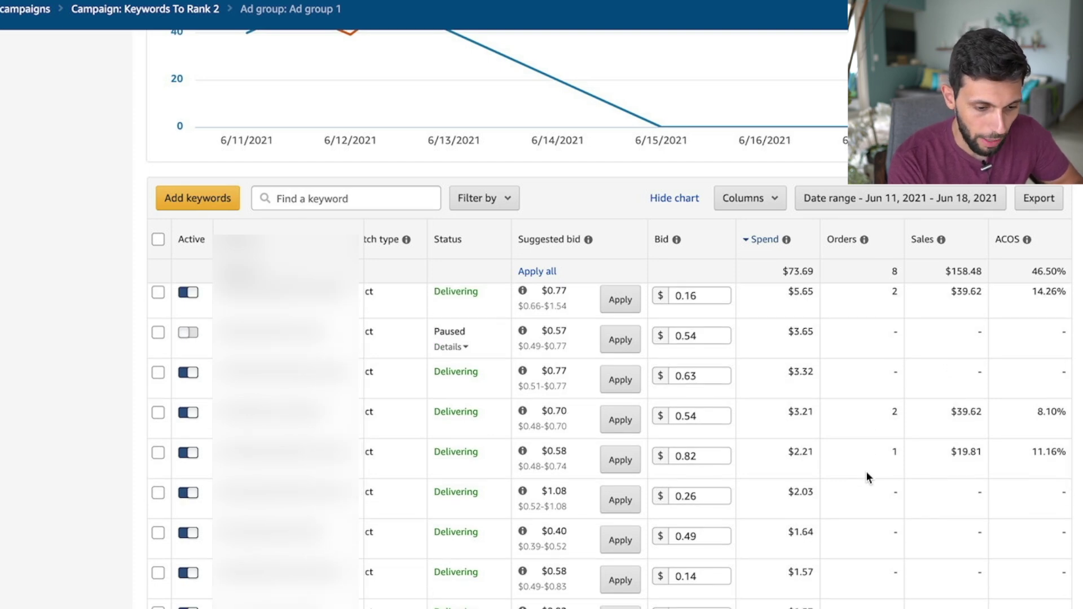
scroll(867, 474, up, 5)
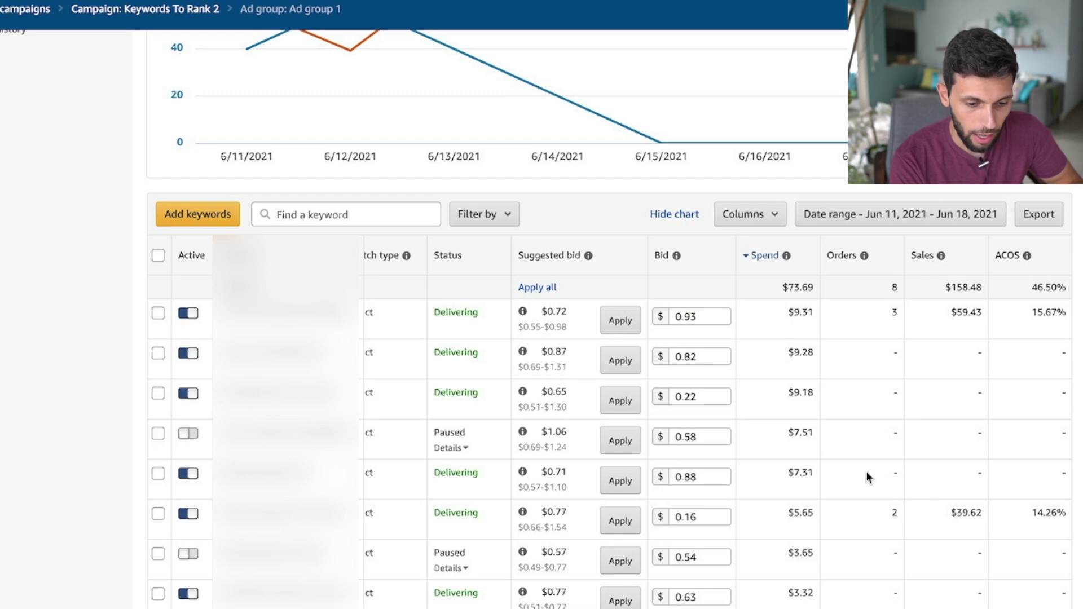
scroll(867, 473, down, 3)
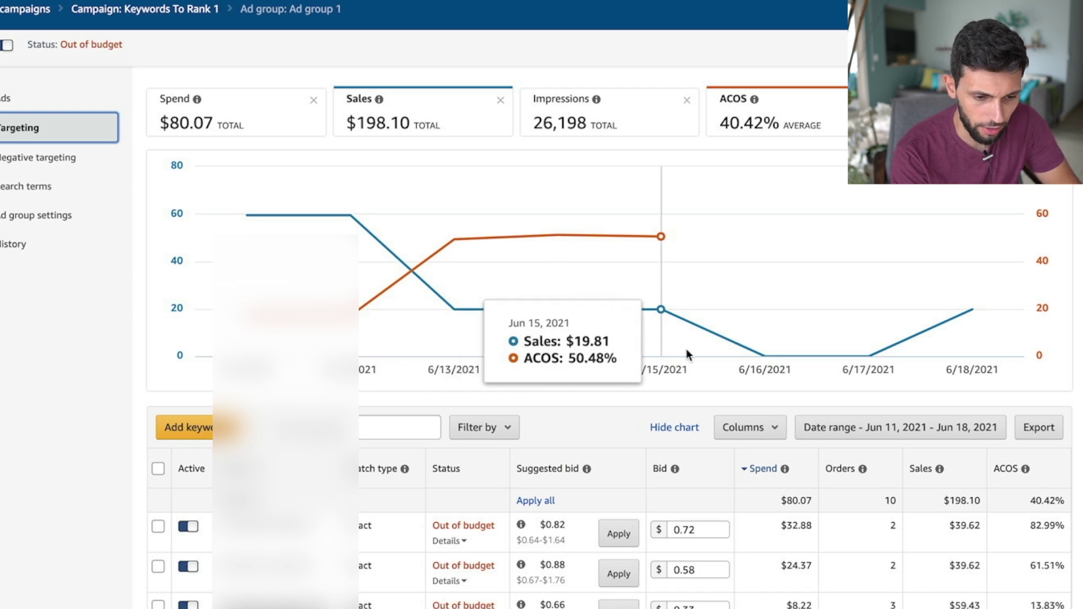
Step: Set the date range of the Keywords To Rank 1 campaign's keyword table to Lifetime
scroll(880, 333, down, 1)
scroll(871, 324, up, 2)
scroll(750, 380, down, 3)
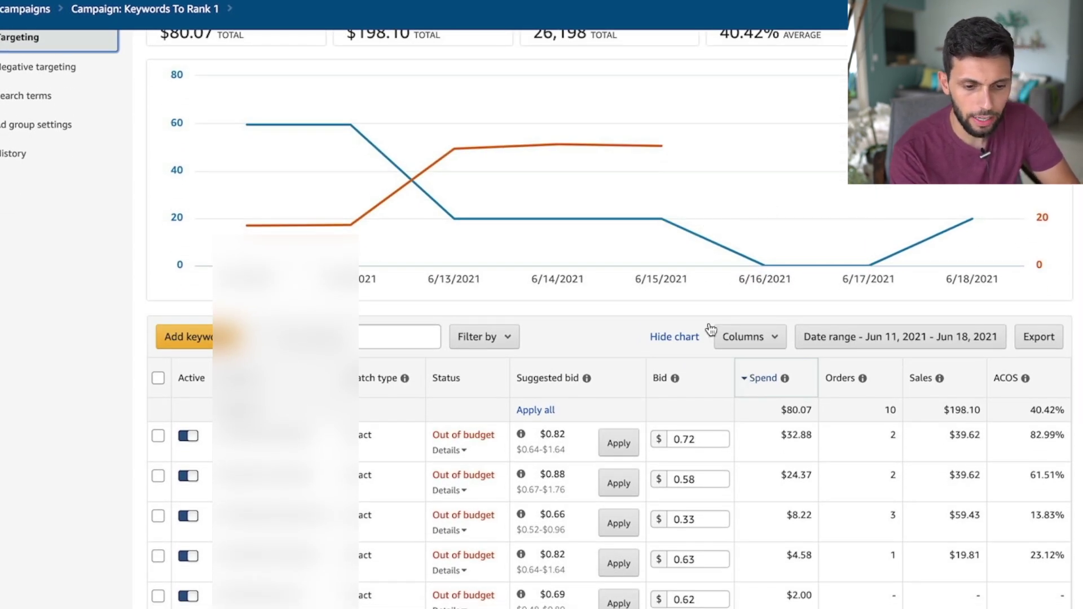
scroll(680, 278, down, 1)
scroll(613, 317, down, 1)
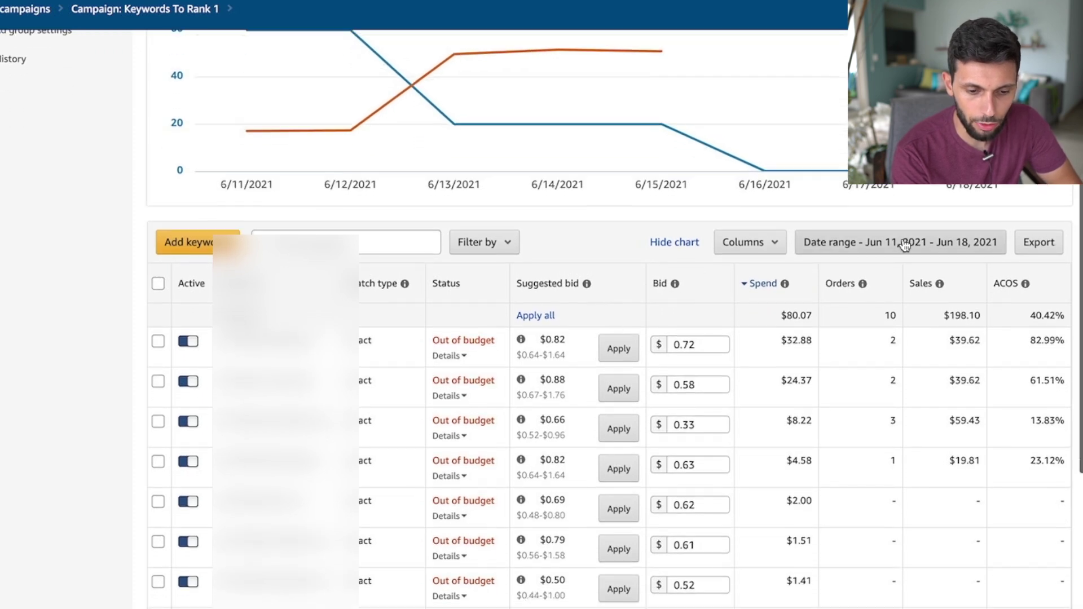
click(898, 245)
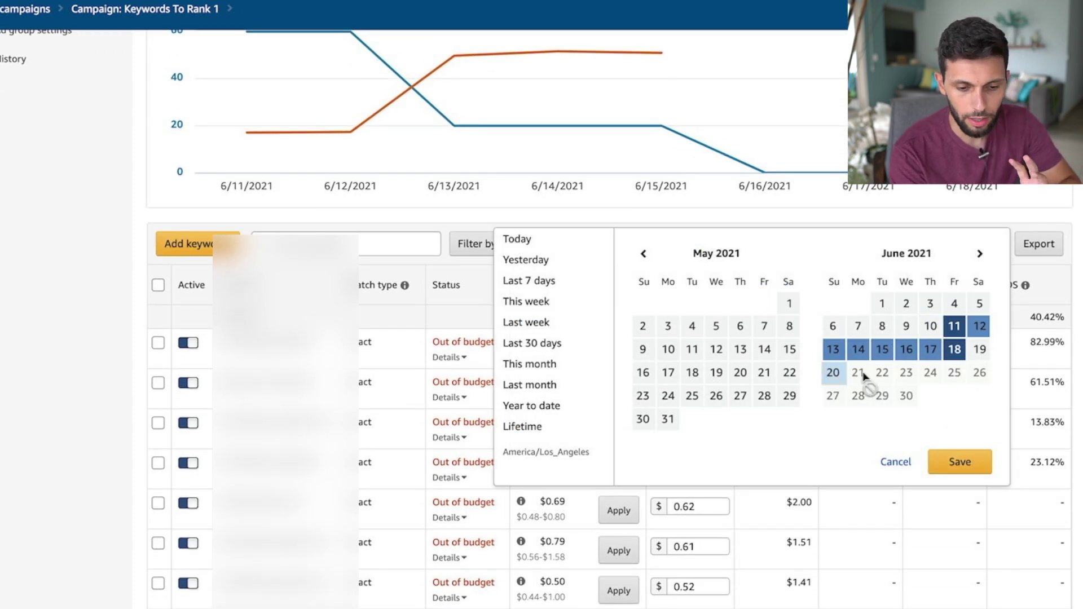
click(1047, 211)
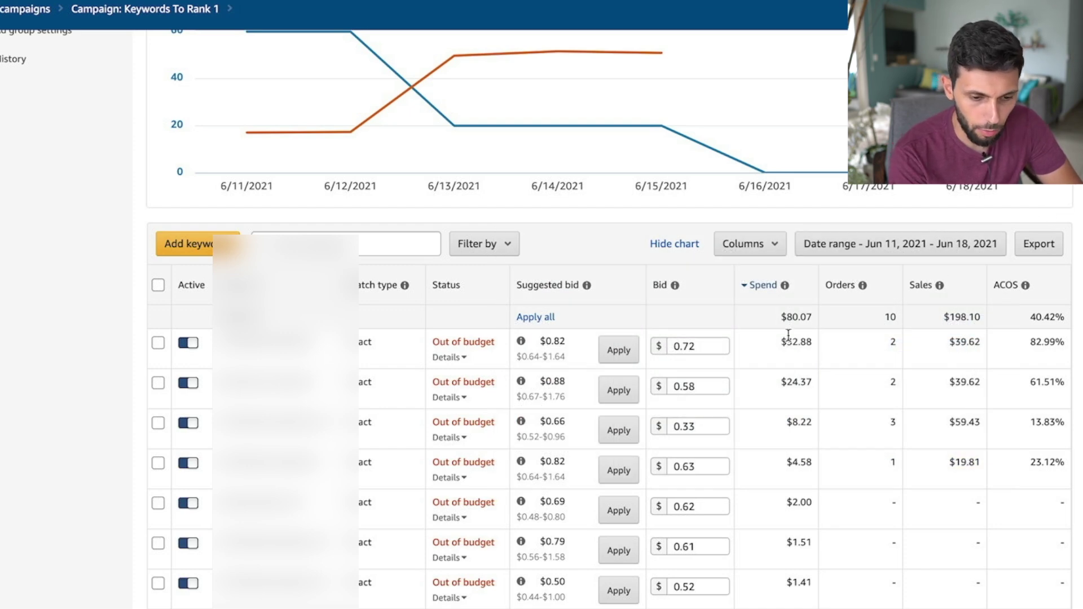
click(877, 248)
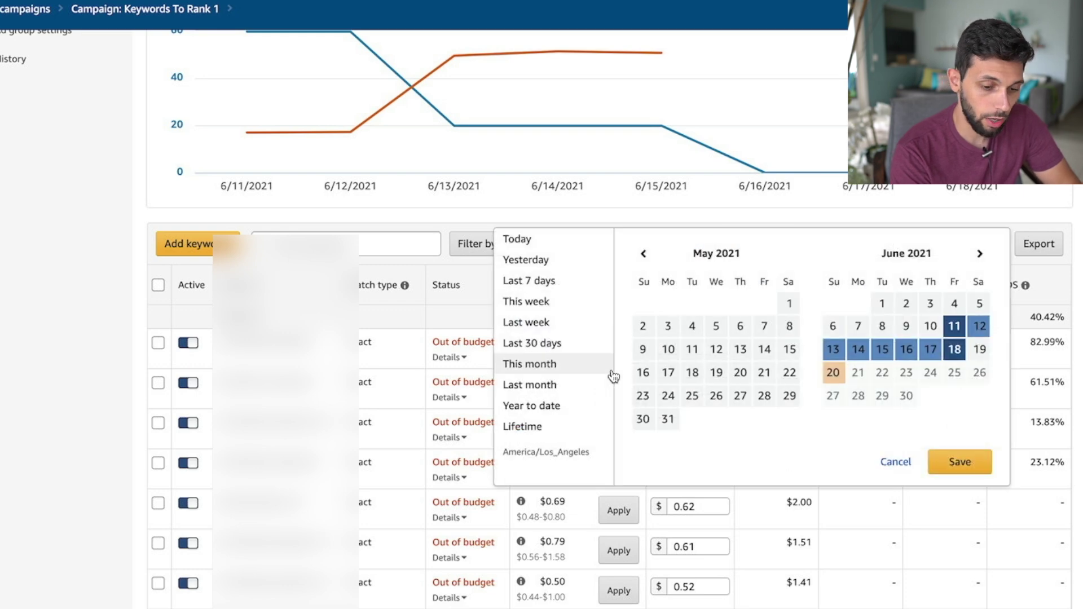
click(542, 427)
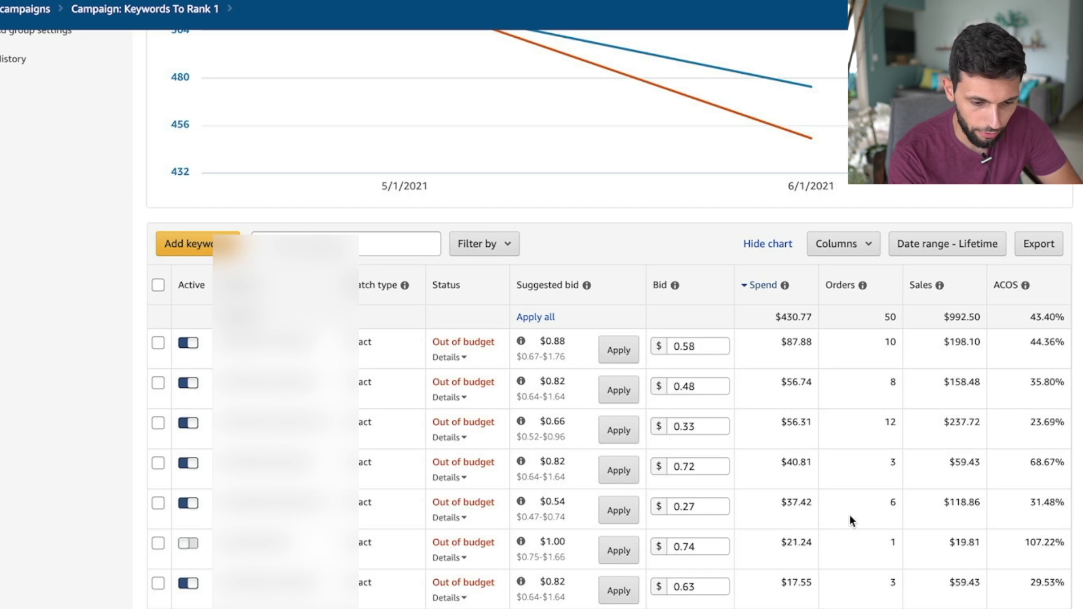
Step: Examine the lifetime spend, orders, sales and ACOS of all keywords in the Keywords To Rank 1 campaign, including the paused ones
scroll(853, 530, down, 3)
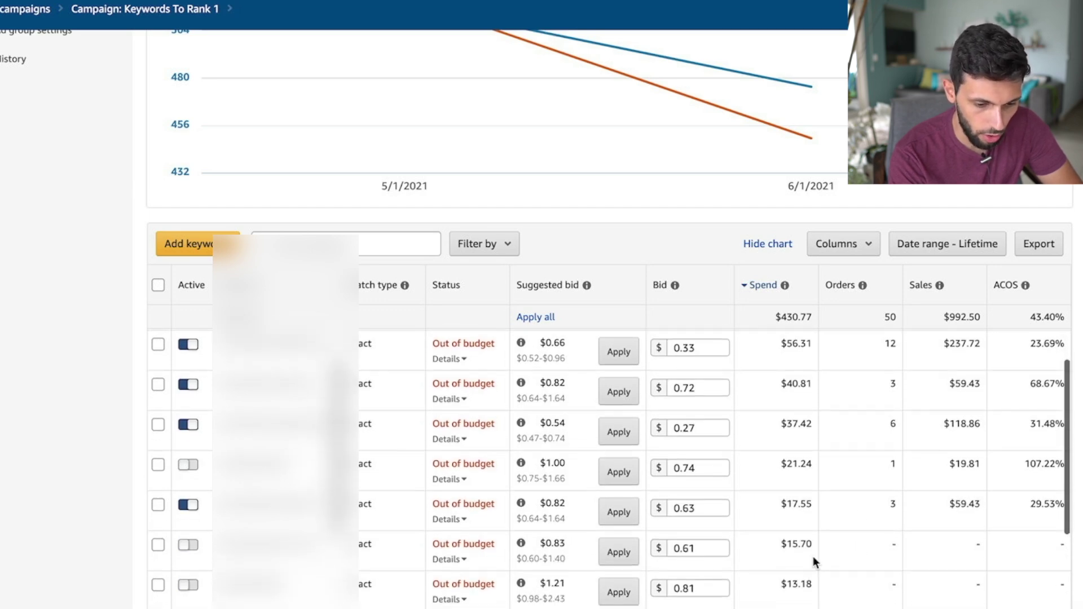
scroll(815, 561, down, 1)
scroll(828, 581, down, 1)
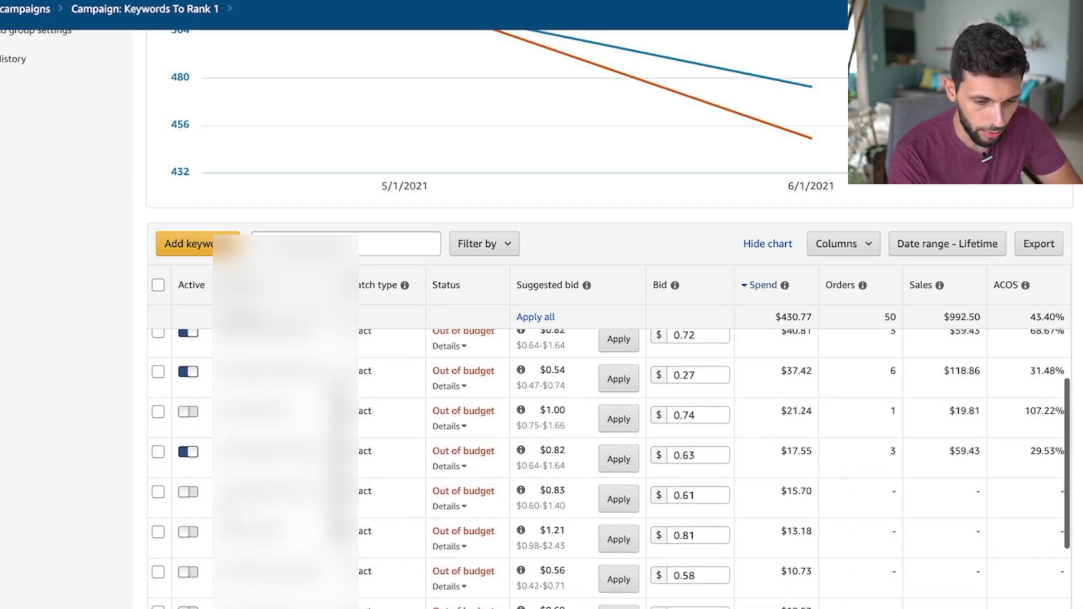
scroll(899, 575, down, 3)
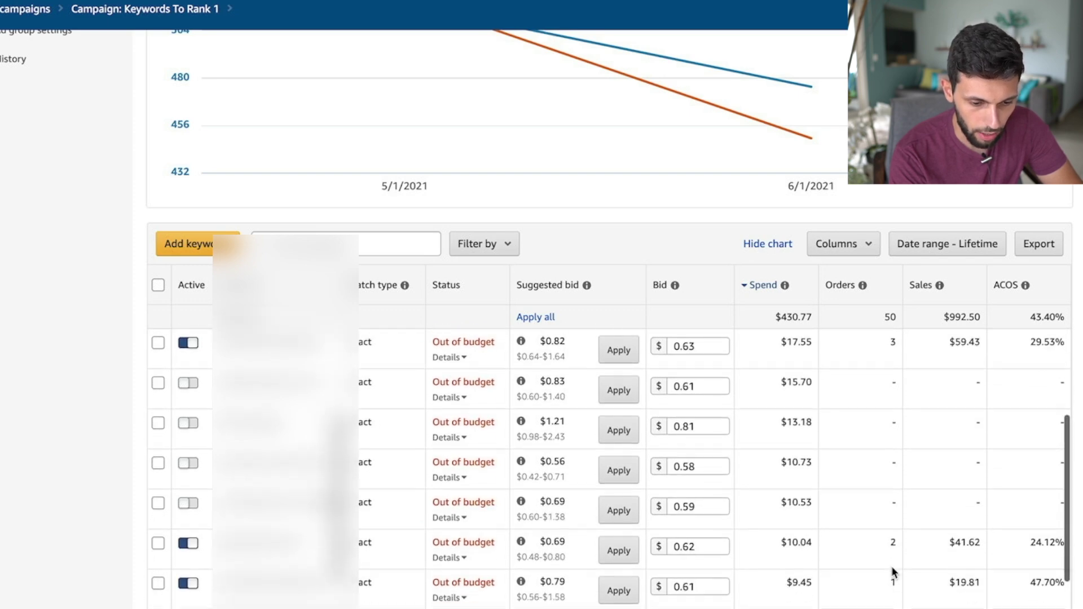
scroll(892, 569, down, 5)
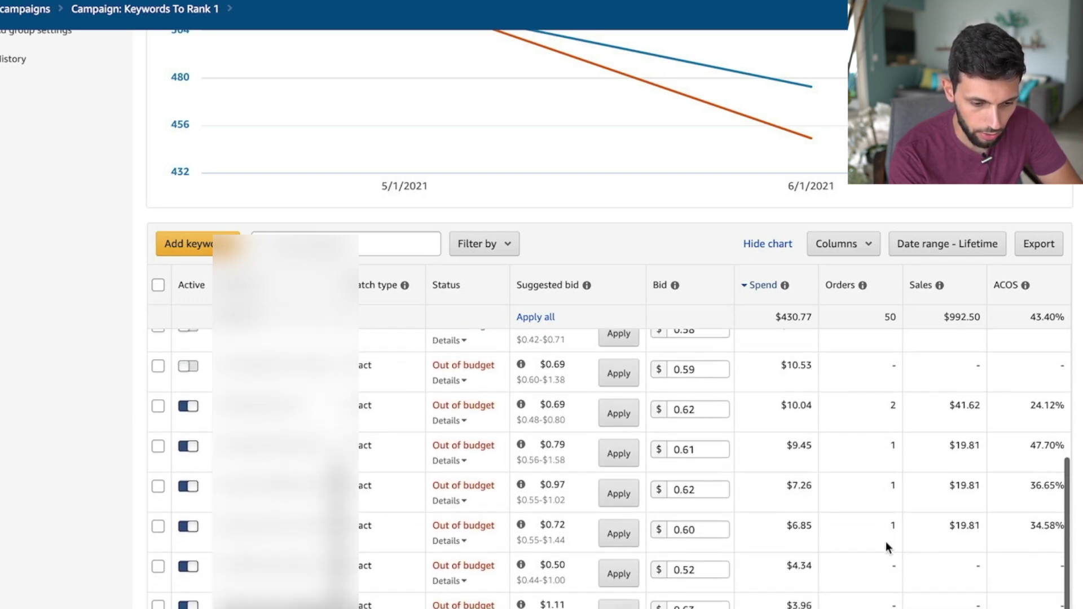
scroll(886, 544, down, 10)
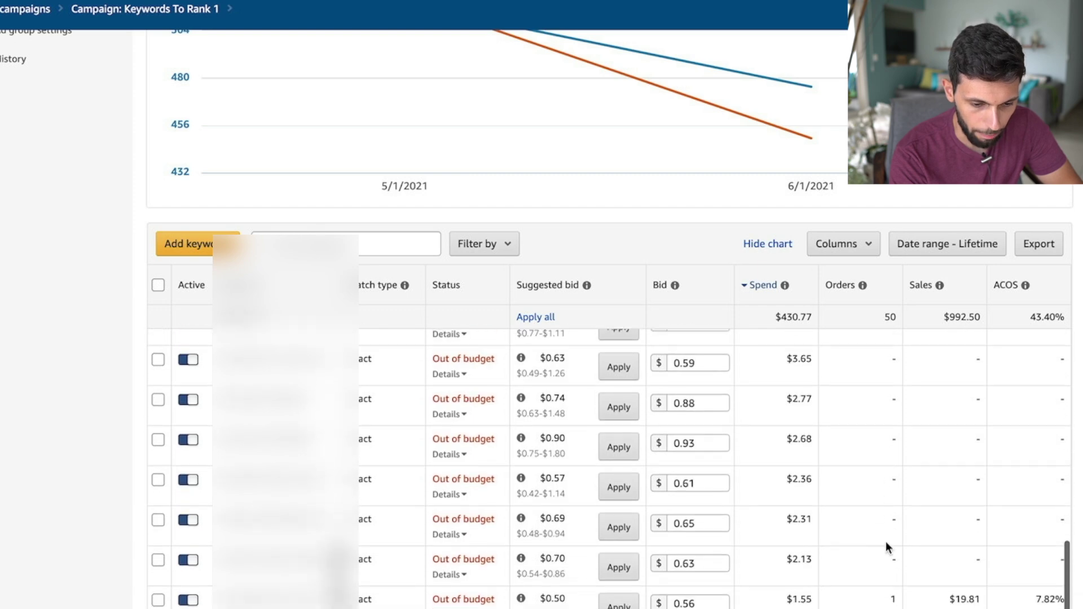
scroll(886, 543, down, 10)
scroll(885, 541, down, 5)
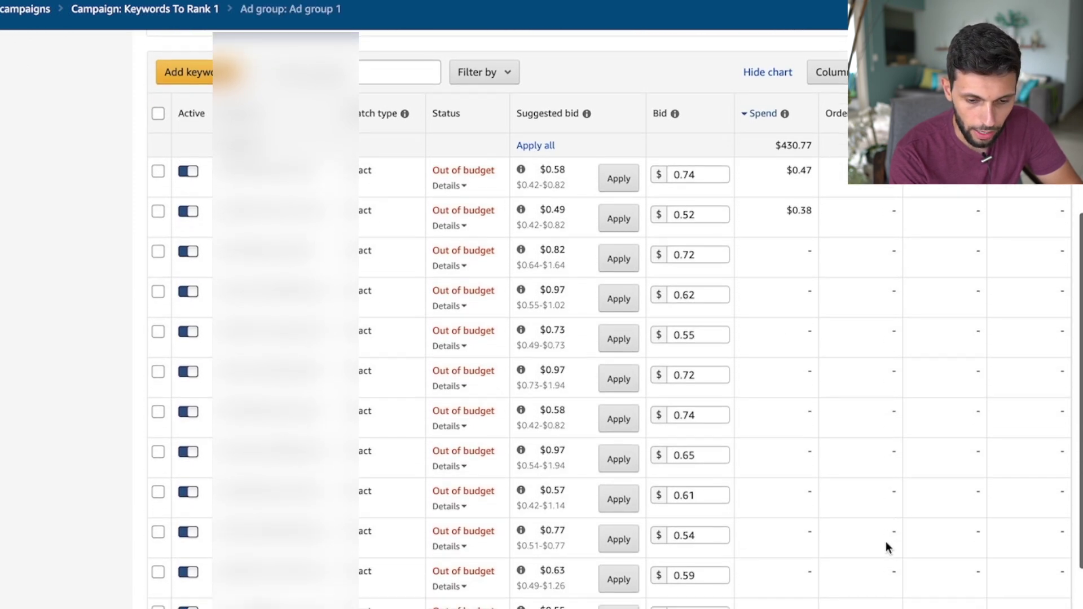
scroll(885, 542, down, 3)
scroll(886, 542, up, 10)
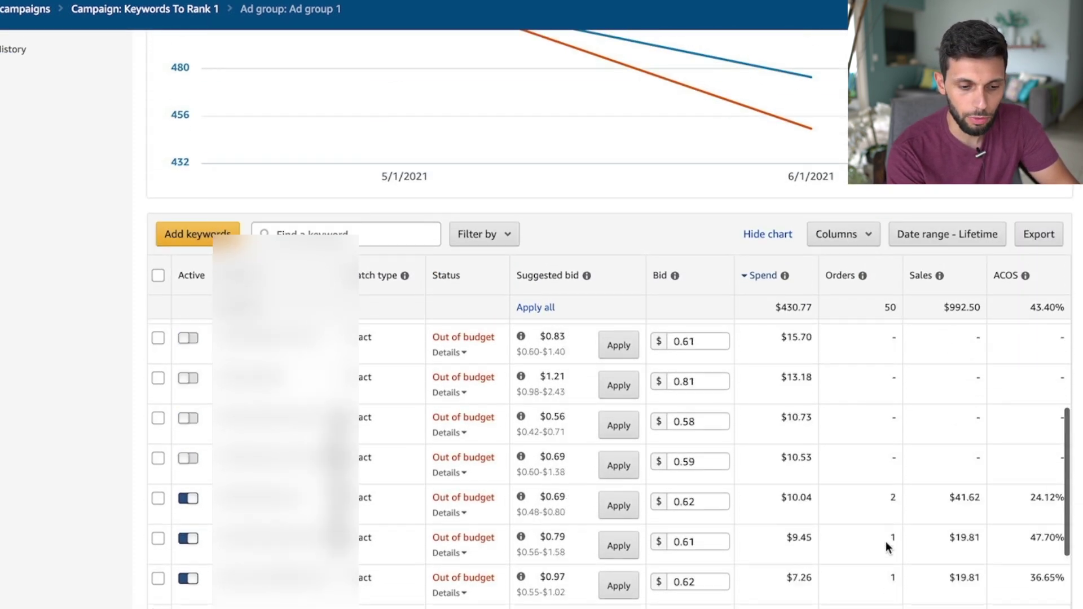
scroll(886, 542, up, 6)
scroll(874, 435, up, 4)
scroll(818, 290, down, 1)
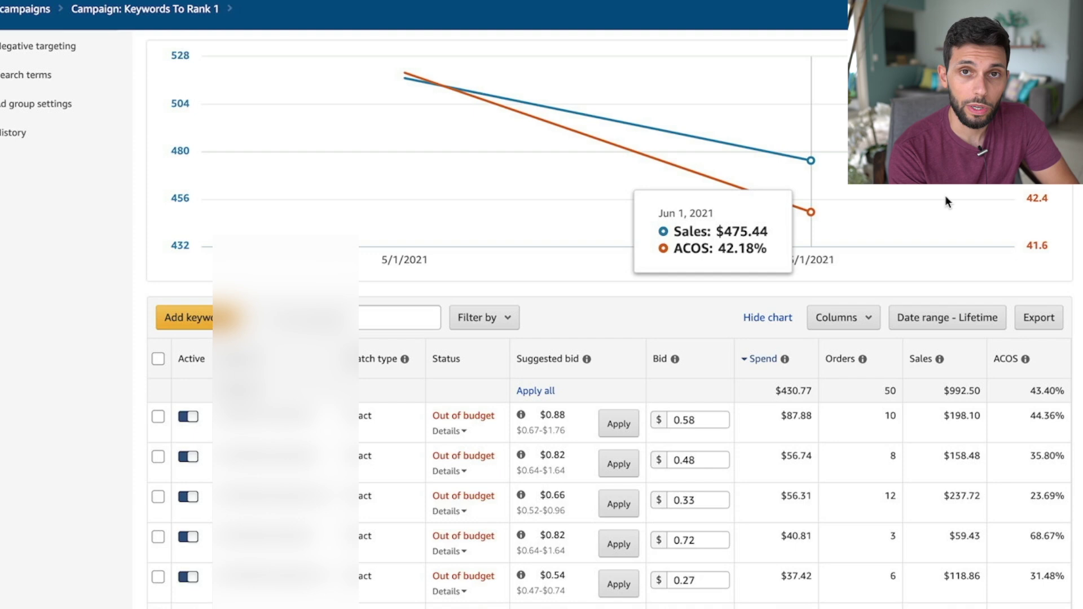
Step: Set the date range to June 11–18, 2021 and examine the spend and ACOS of the highest-spend keyword with the $0.72 bid
click(954, 324)
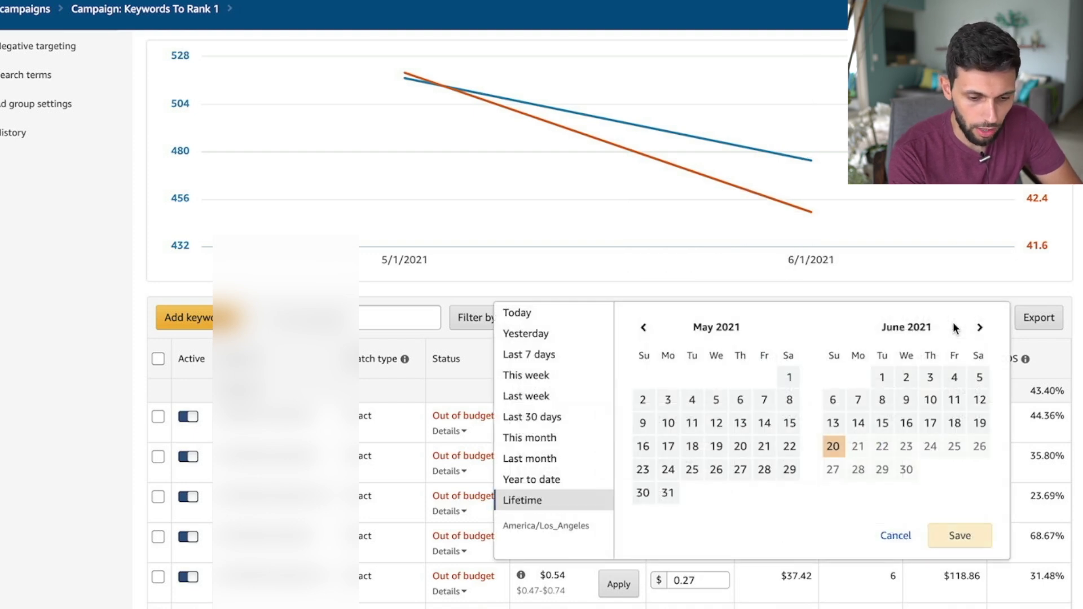
click(954, 399)
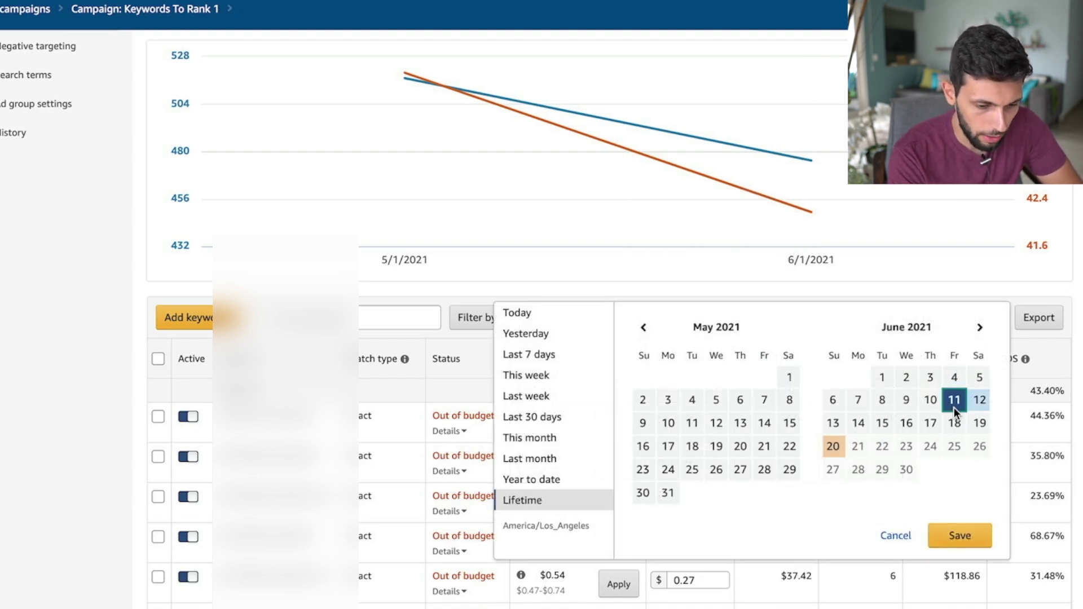
click(954, 425)
click(959, 534)
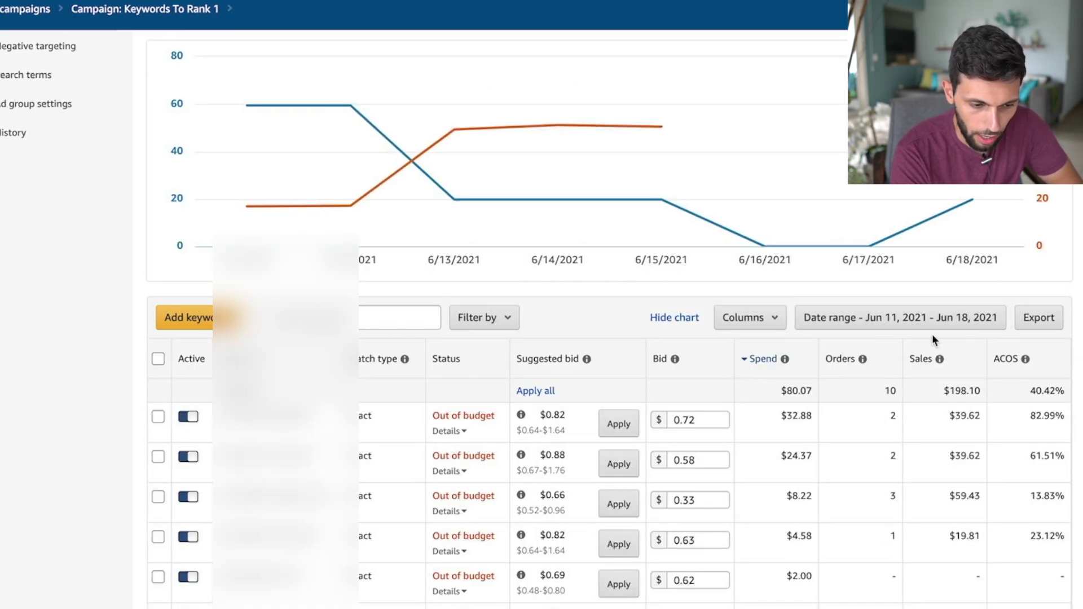
scroll(993, 316, down, 1)
drag(1023, 368, 1060, 375)
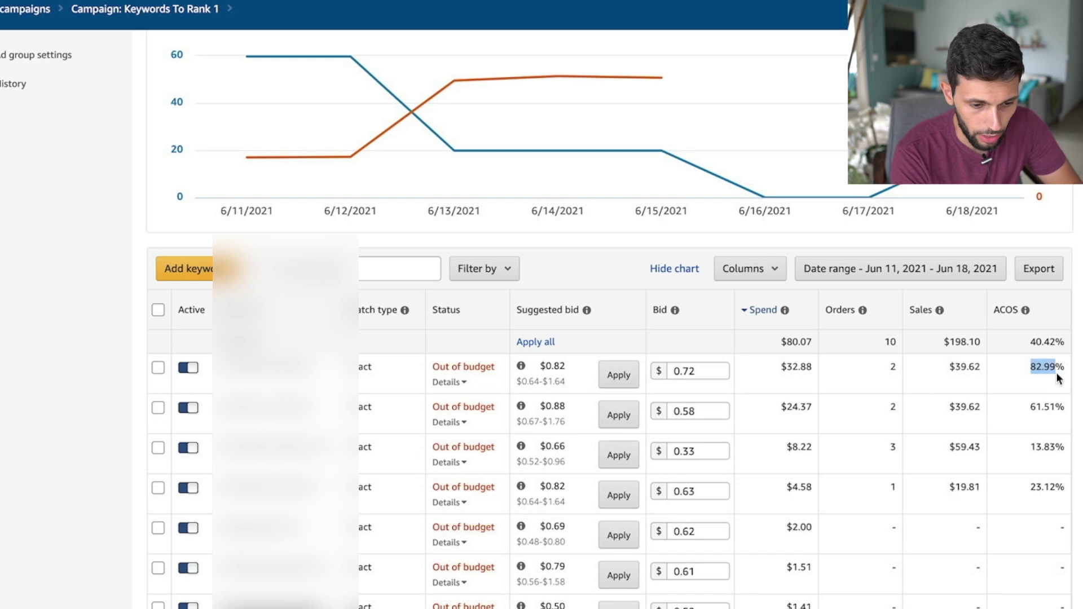
click(1061, 375)
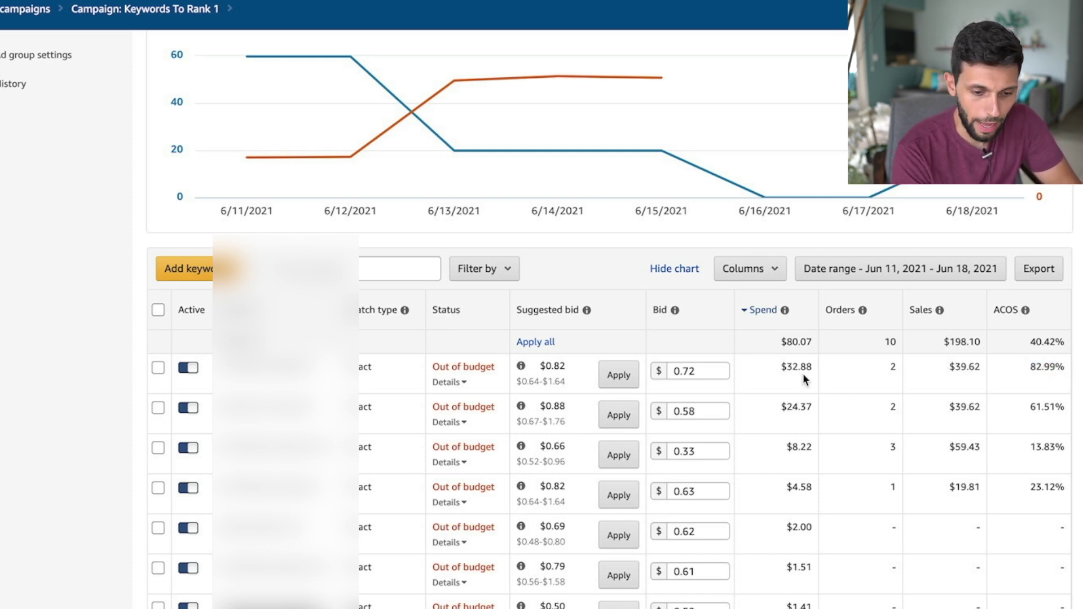
scroll(958, 375, down, 1)
scroll(958, 374, up, 1)
drag(1024, 368, 1059, 368)
click(1060, 368)
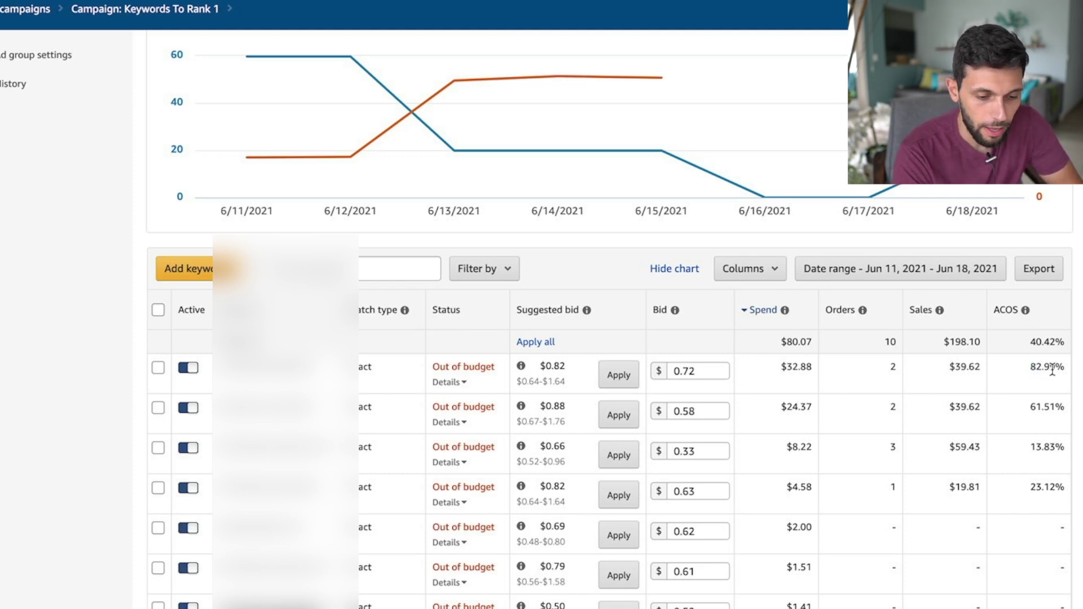
Step: Set the bid of the highest-spend keyword to $0.33 and save it
click(698, 376)
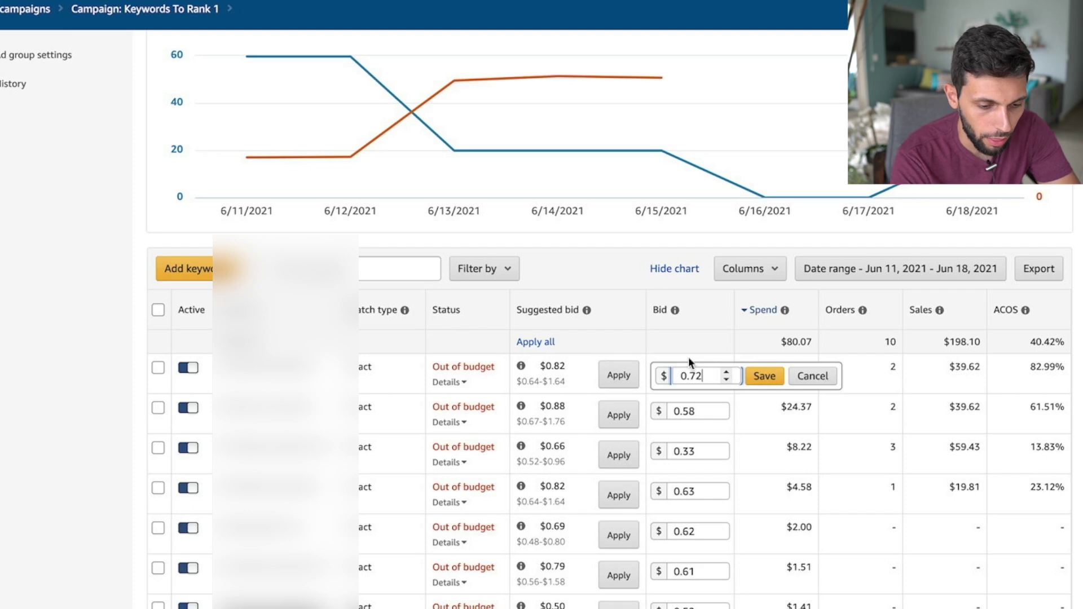
key(BackSpace)
key(BackSpace)
text(5)
key(BackSpace)
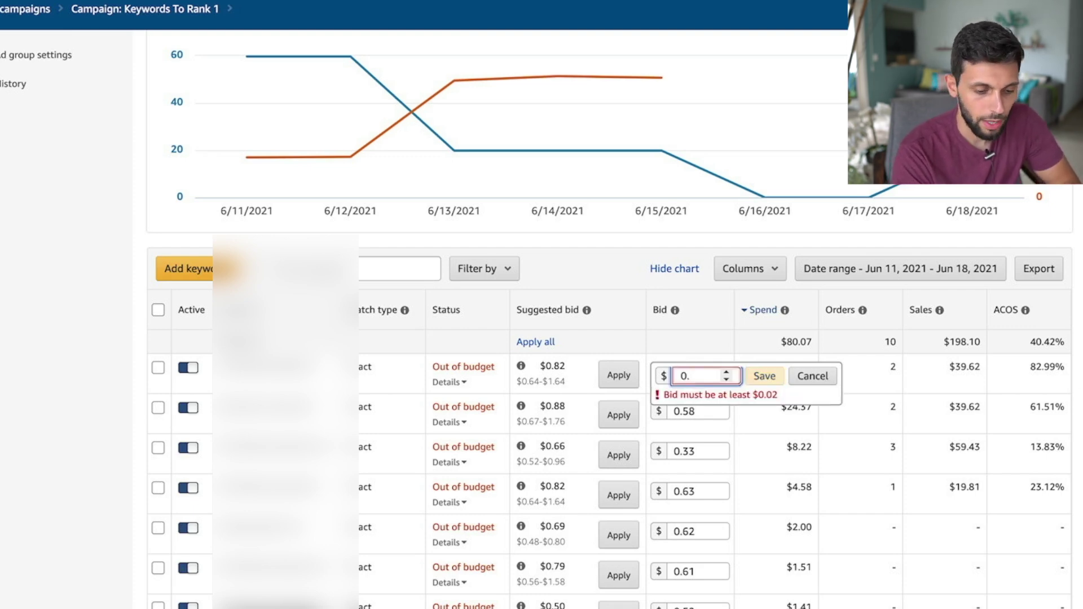
text(33)
click(762, 375)
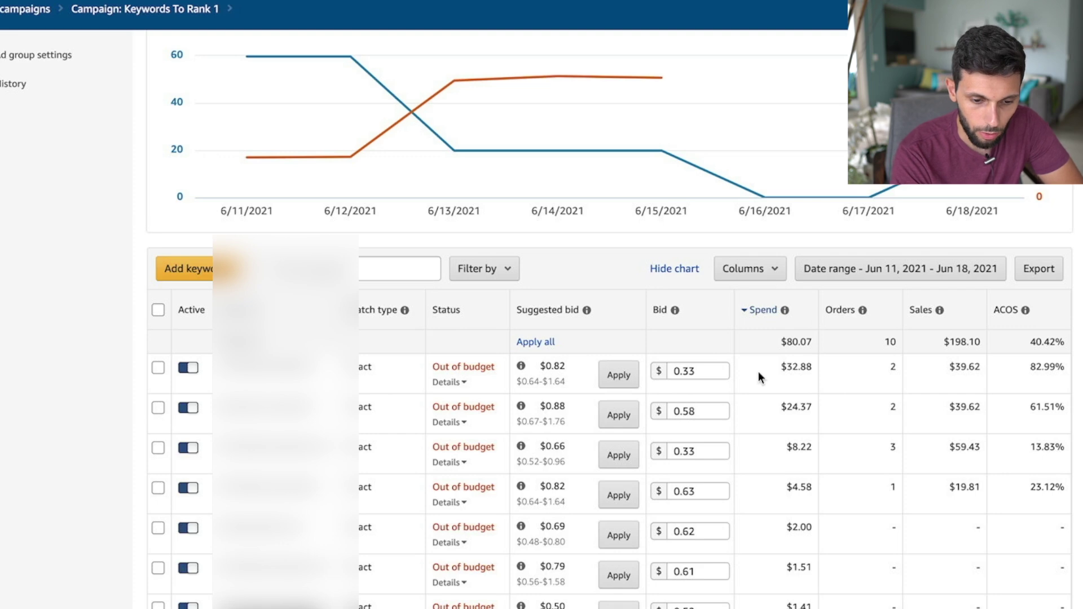
Step: Check the ACOS of the highest-spend keyword and open the $0.58 bid of the second-highest-spend keyword for editing
drag(1031, 373, 1046, 373)
click(969, 410)
scroll(969, 410, down, 1)
scroll(969, 410, up, 1)
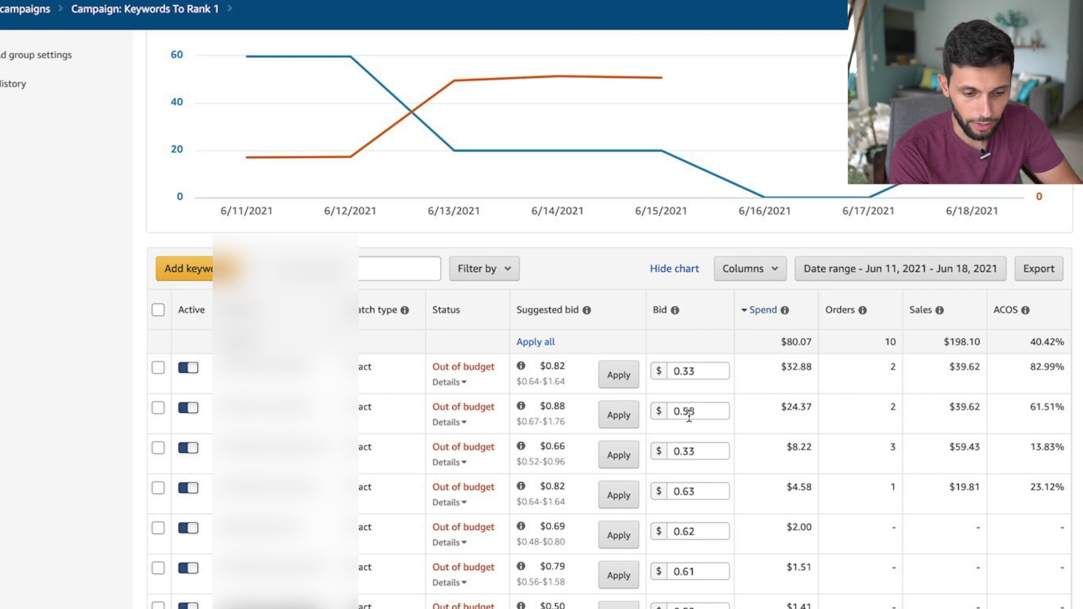
click(710, 411)
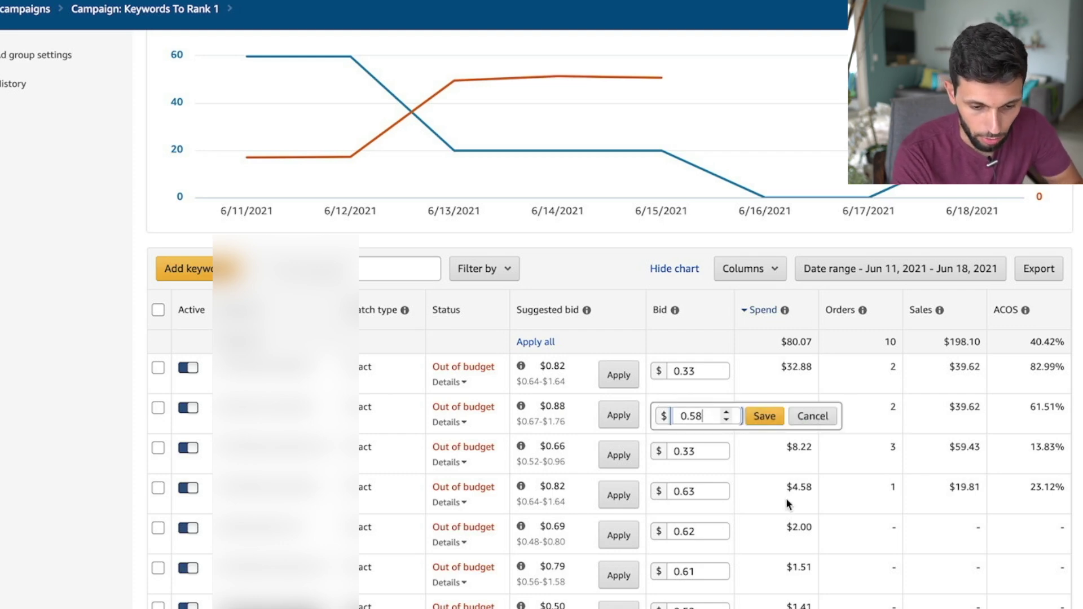
key(Return)
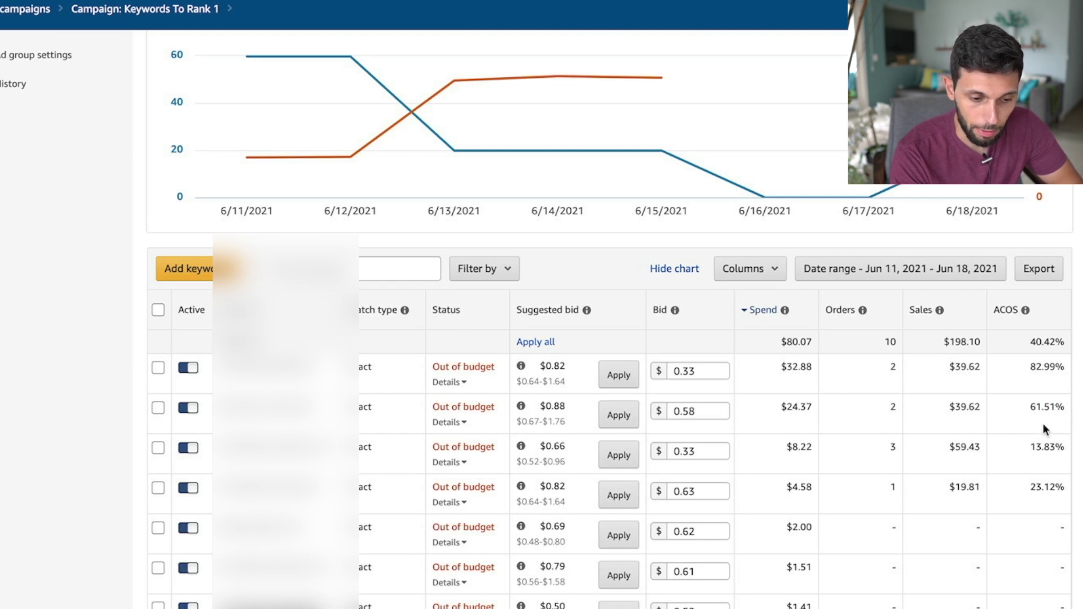
Step: Set the bid of the second-highest-spend keyword to $0.27 and save it
click(702, 412)
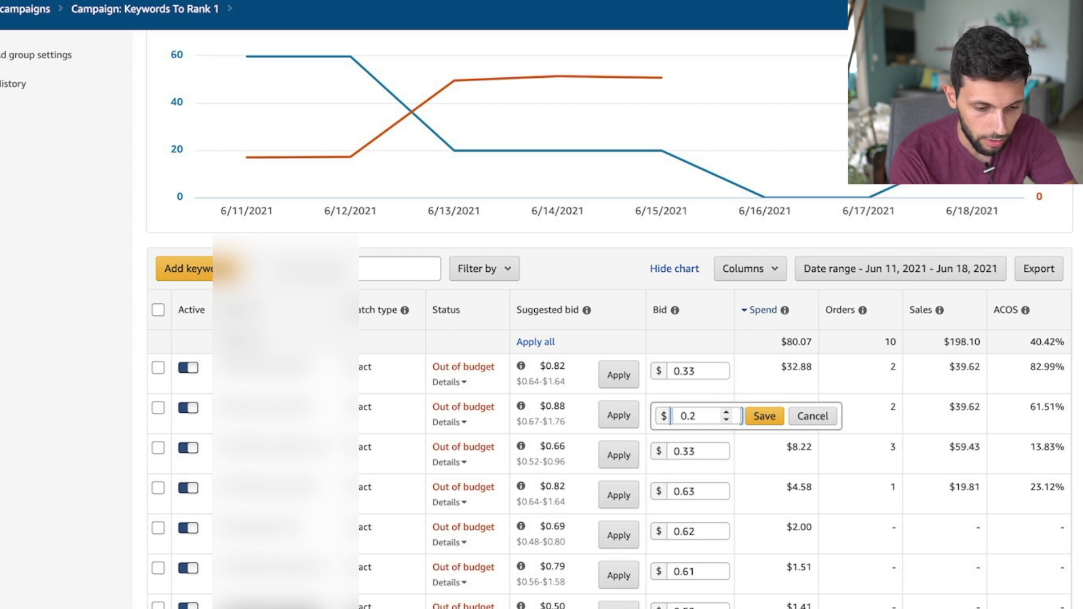
text(0.27)
click(757, 416)
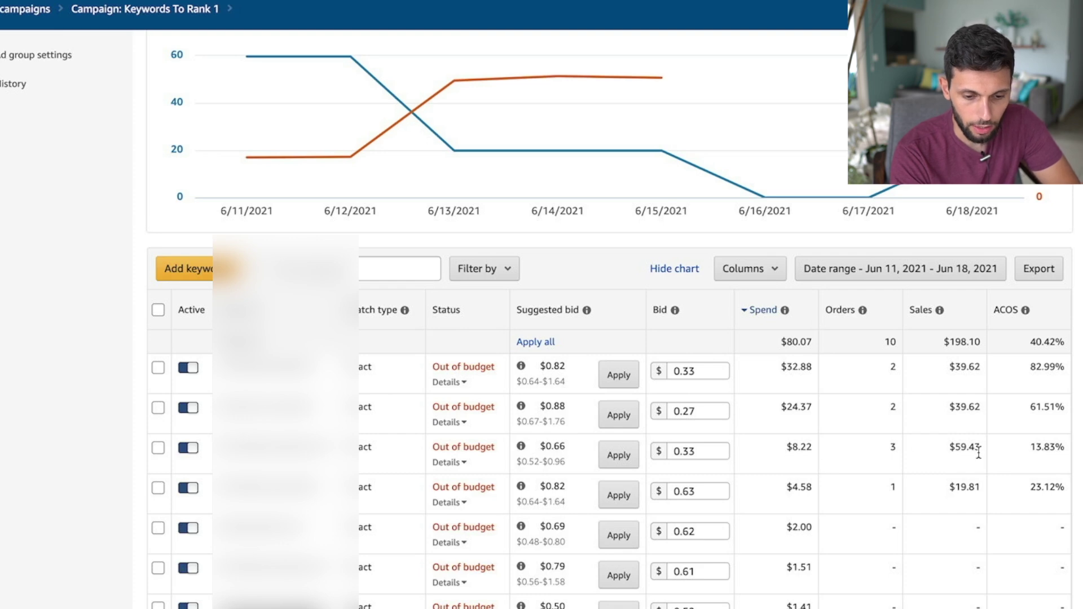
Step: Check the ACOS of the third-highest-spend keyword and examine the spend and orders of the lower-spend keywords
drag(1028, 448, 1065, 452)
click(1065, 451)
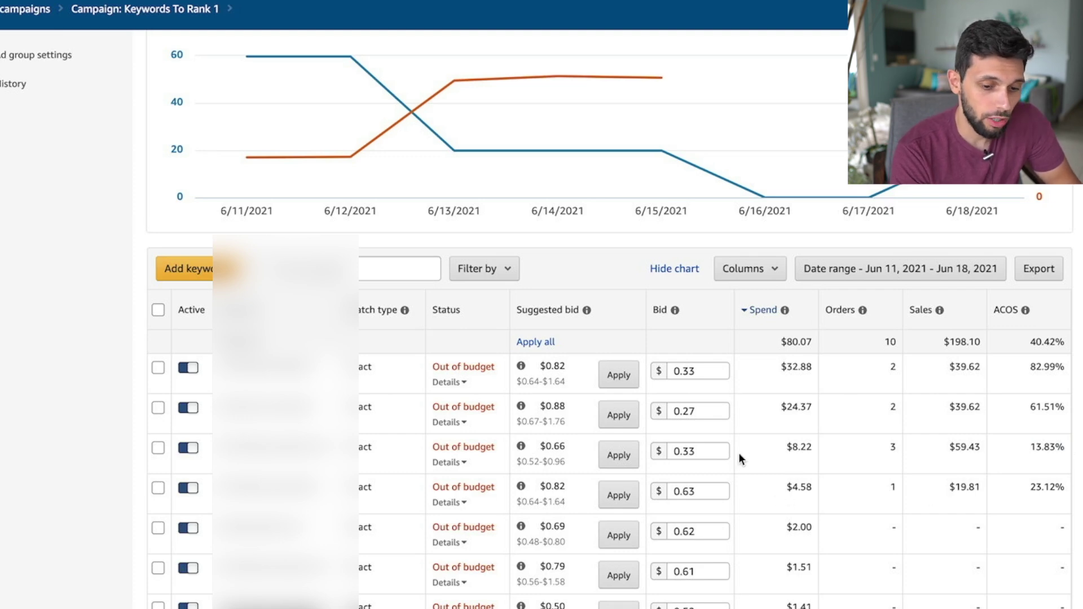
scroll(835, 502, down, 1)
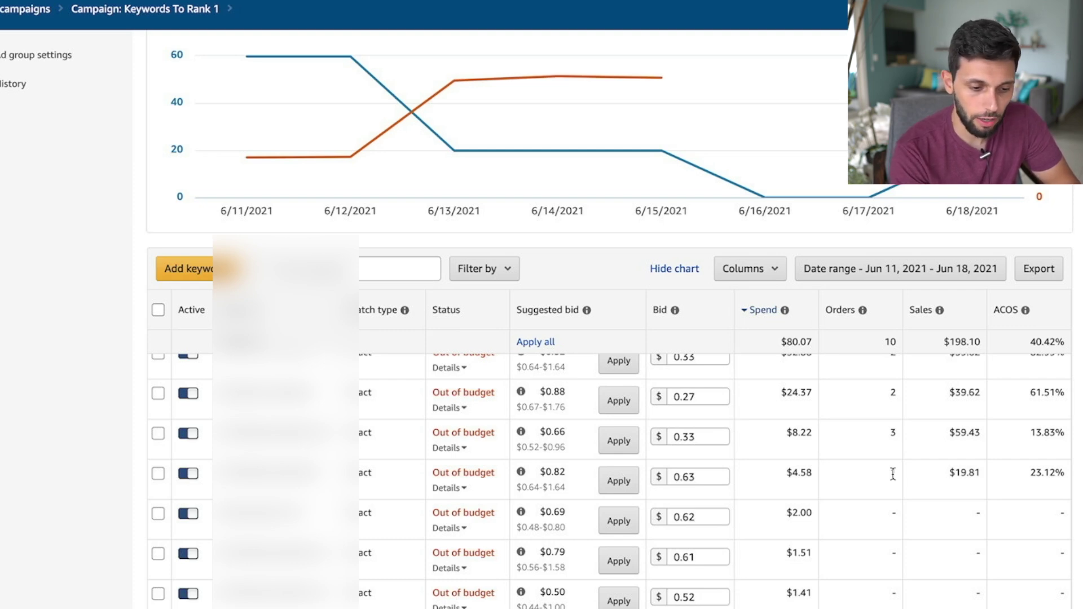
scroll(916, 513, down, 1)
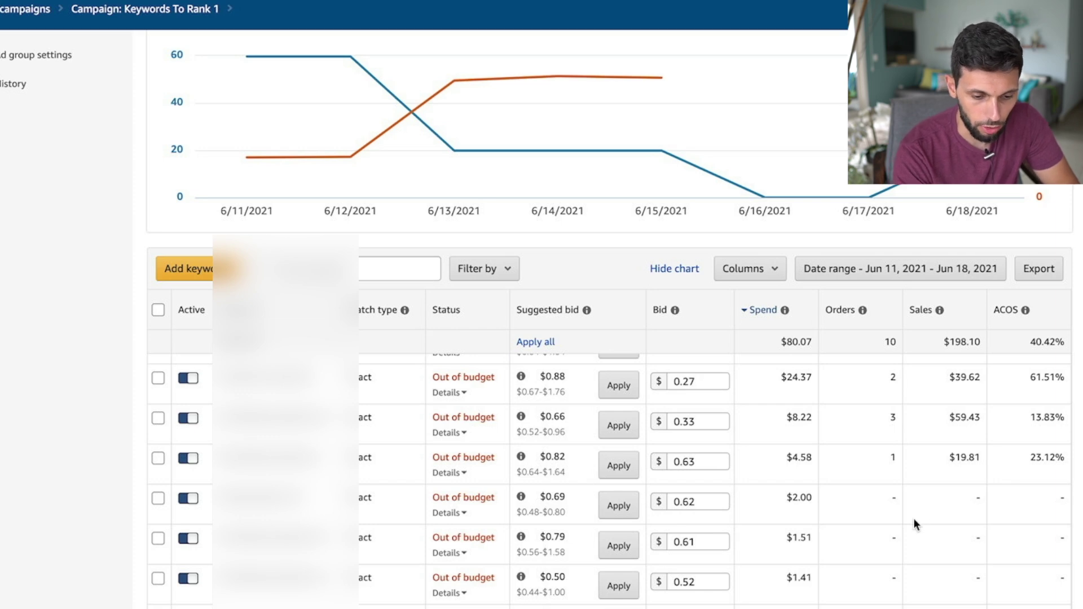
scroll(913, 519, down, 3)
scroll(883, 518, down, 5)
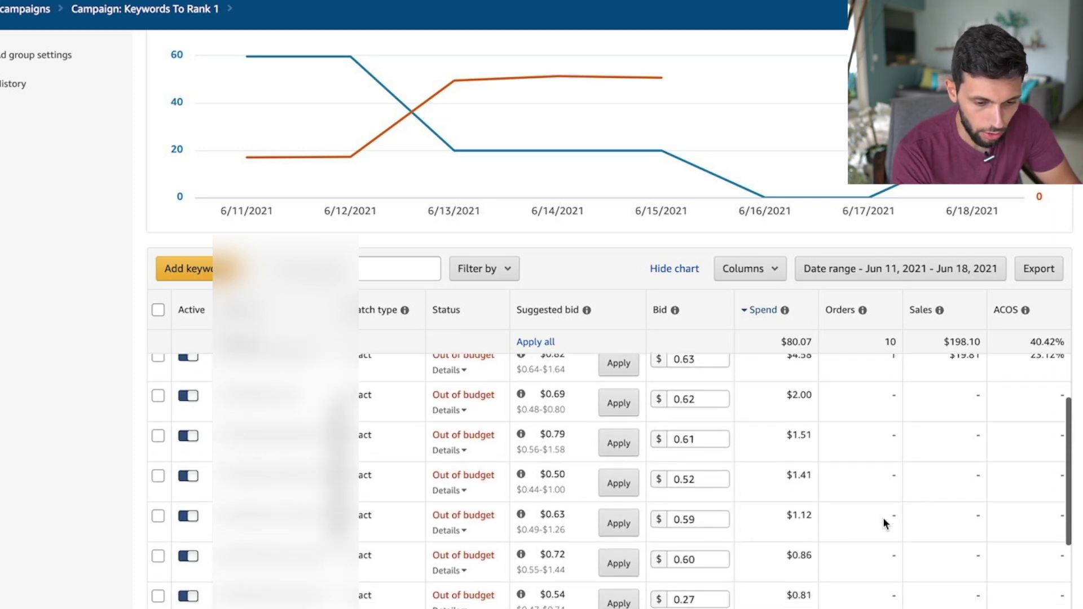
click(750, 244)
click(750, 241)
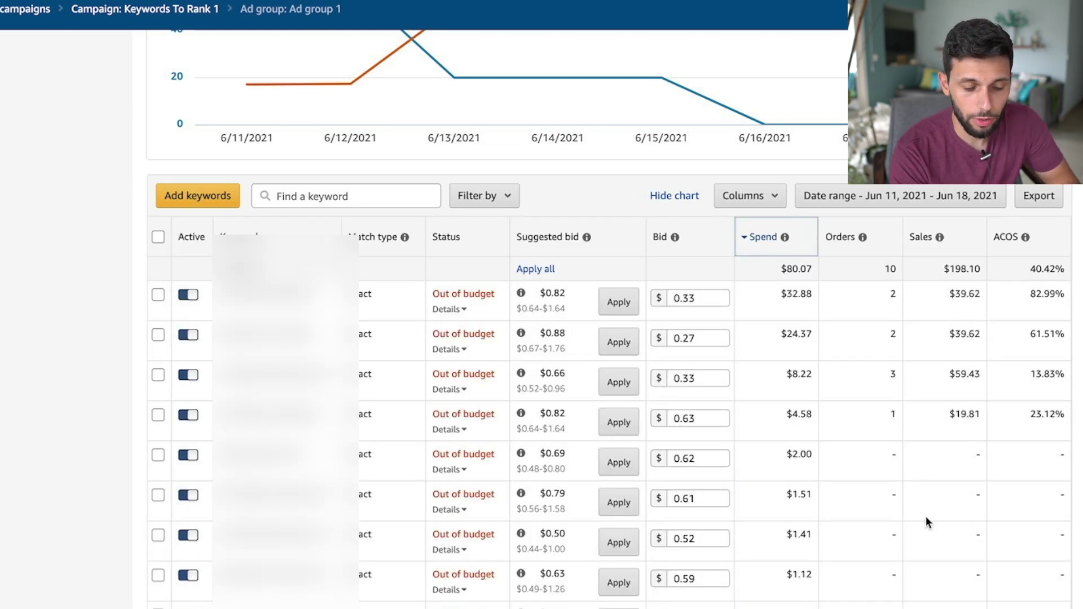
Step: Set the date range to June 4–11, 2021 and examine the spend, orders and ACOS of the keywords
click(874, 201)
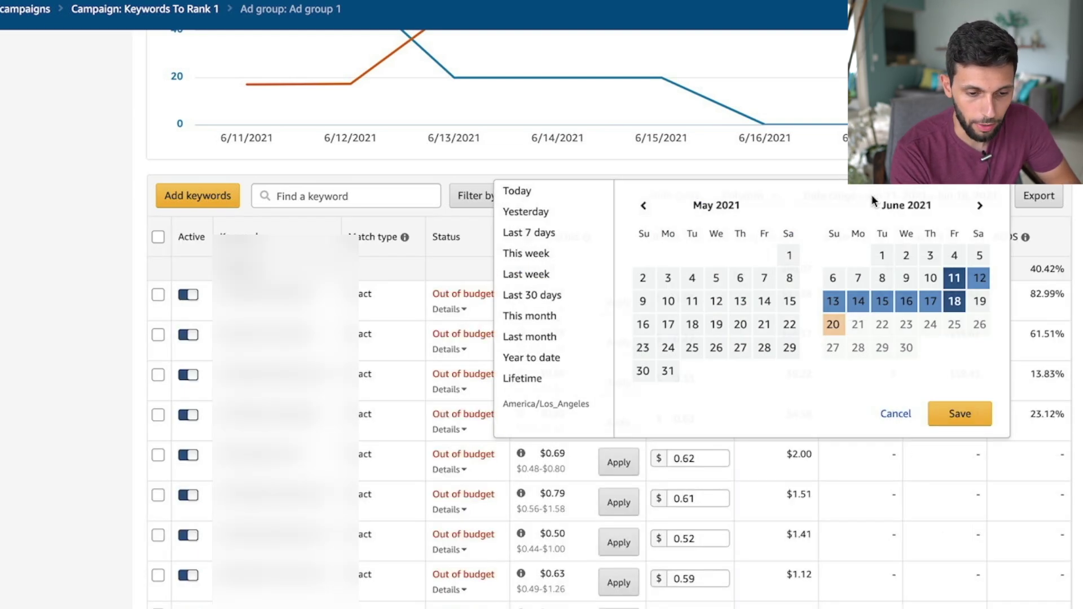
click(954, 256)
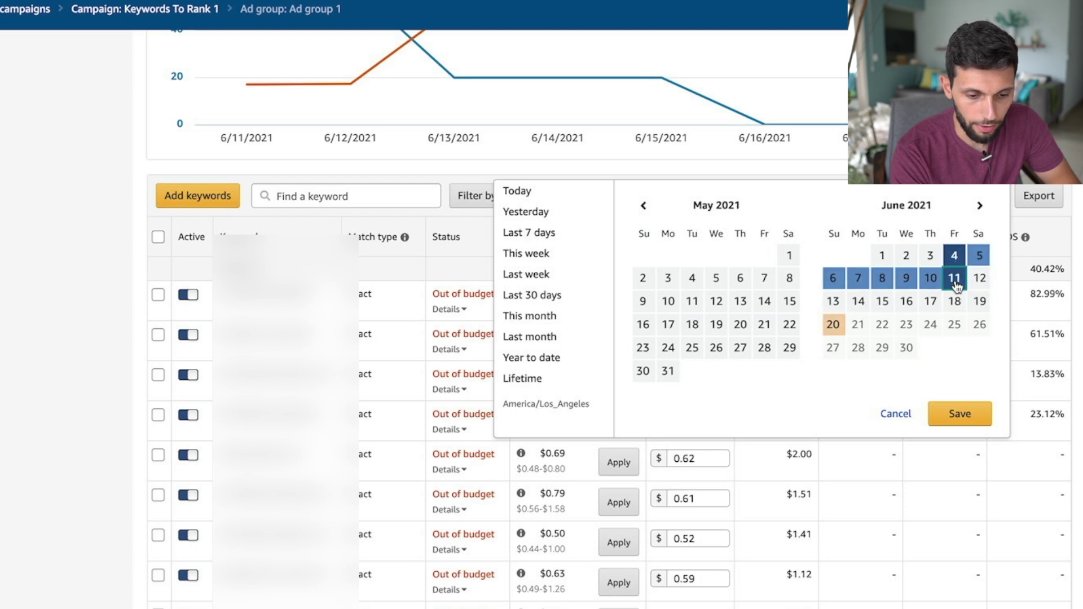
click(959, 414)
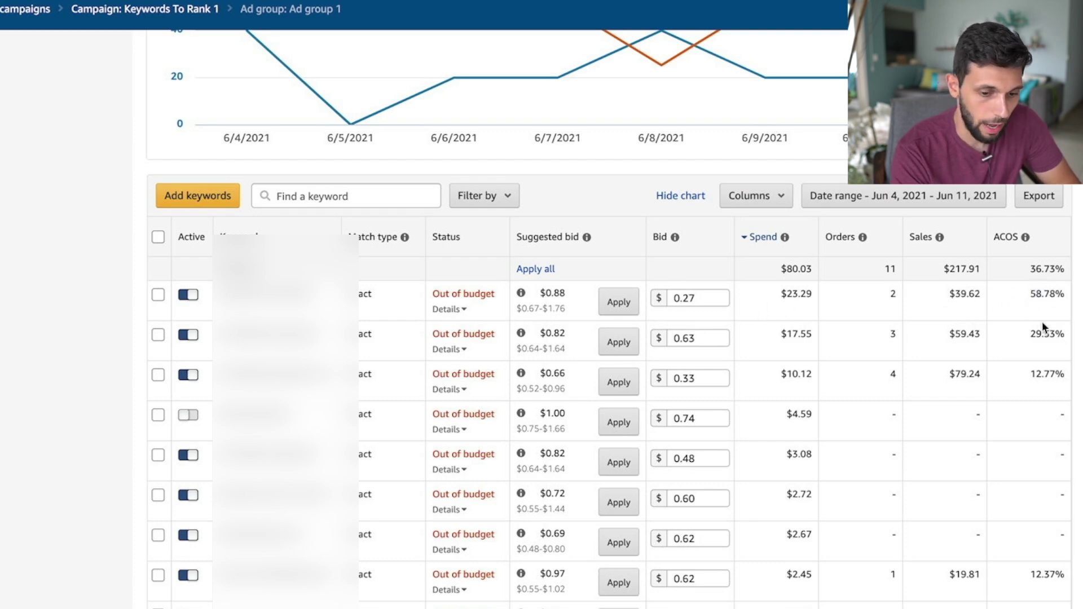
scroll(1032, 316, down, 1)
scroll(1041, 331, up, 1)
scroll(991, 271, down, 1)
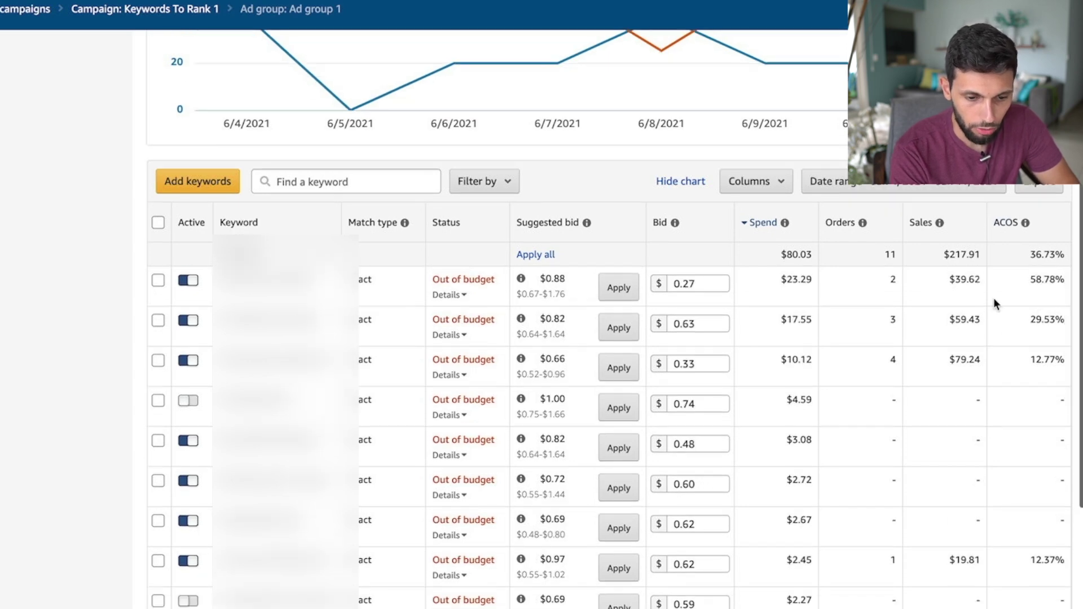
scroll(999, 327, down, 1)
scroll(998, 328, down, 3)
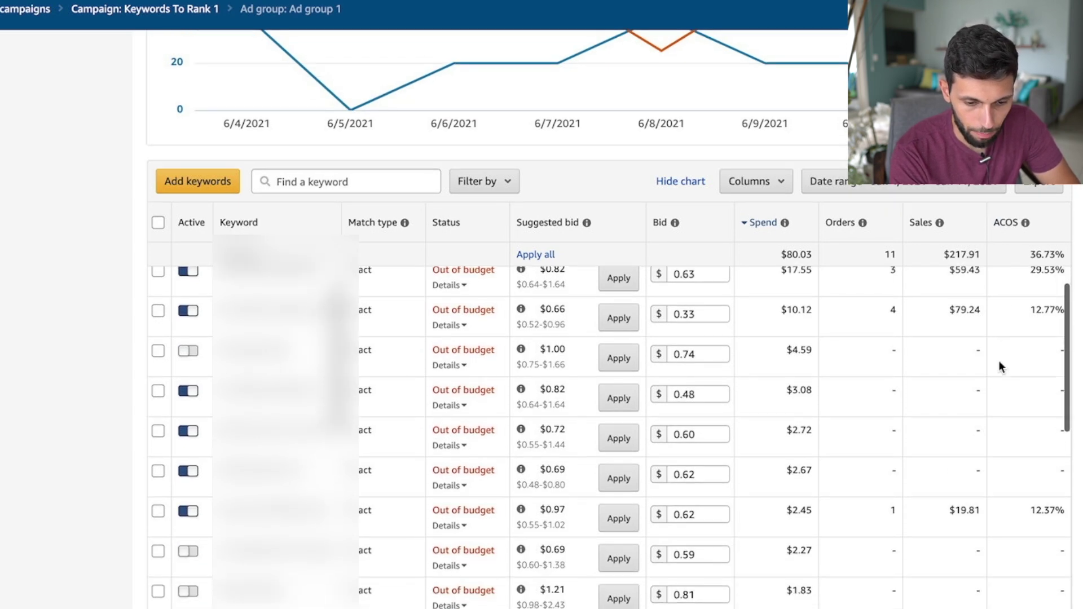
scroll(1000, 370, down, 8)
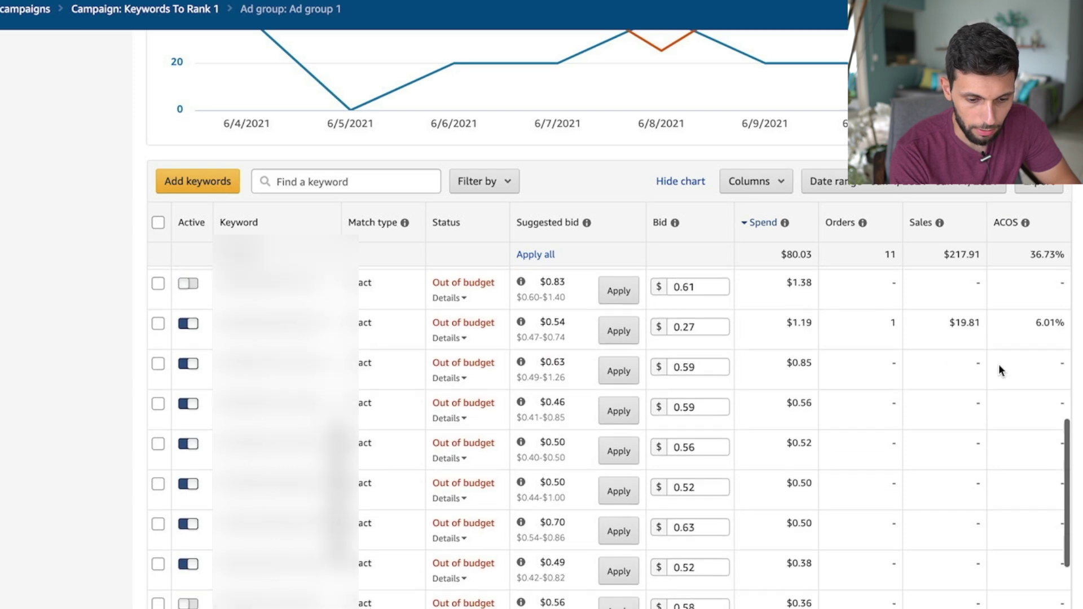
scroll(1000, 370, up, 3)
scroll(998, 371, up, 10)
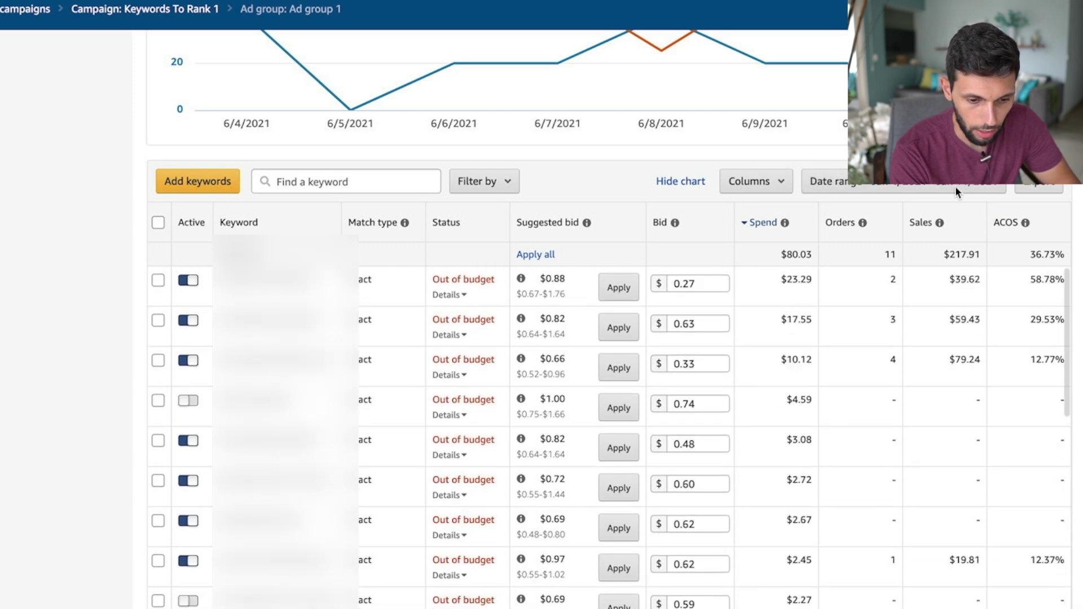
Step: Extend the date range to June 4–18, 2021 and compare the ACOS of the two highest-spend keywords
click(957, 185)
click(953, 242)
click(953, 286)
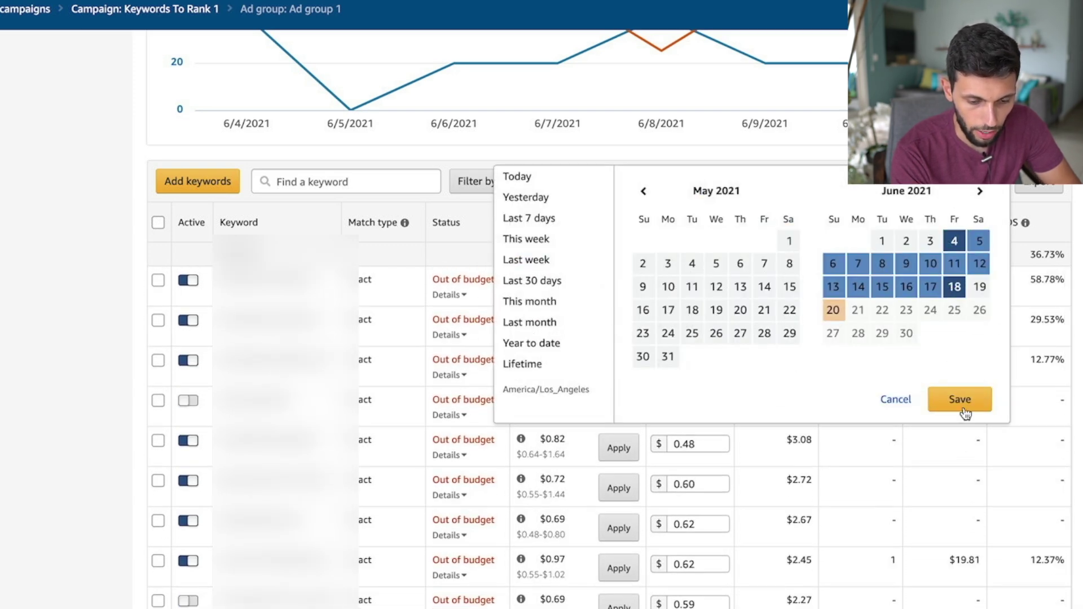
click(962, 403)
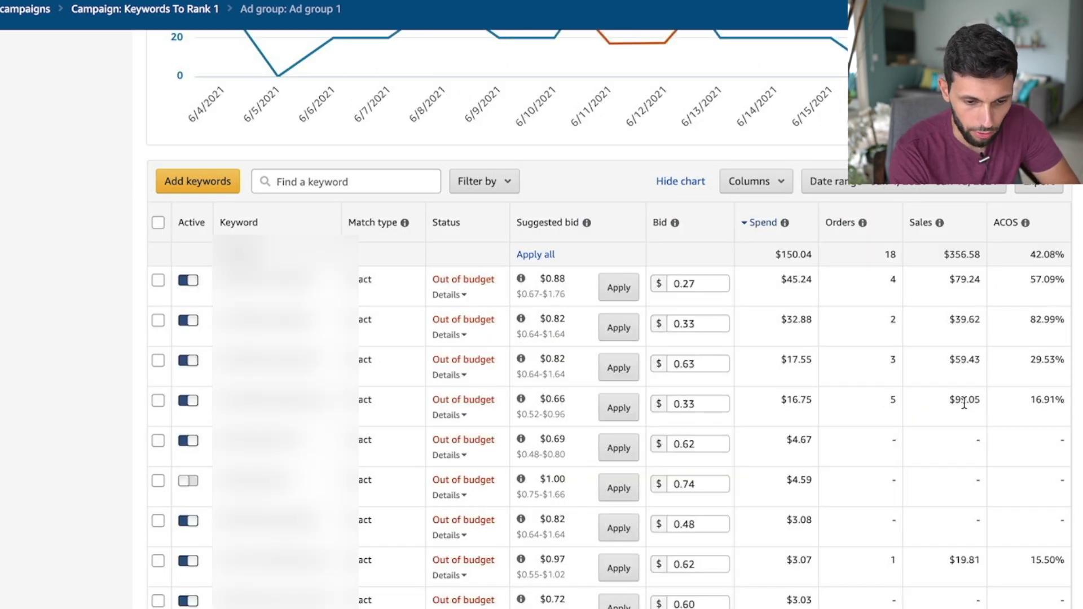
double_click(1040, 281)
click(1049, 325)
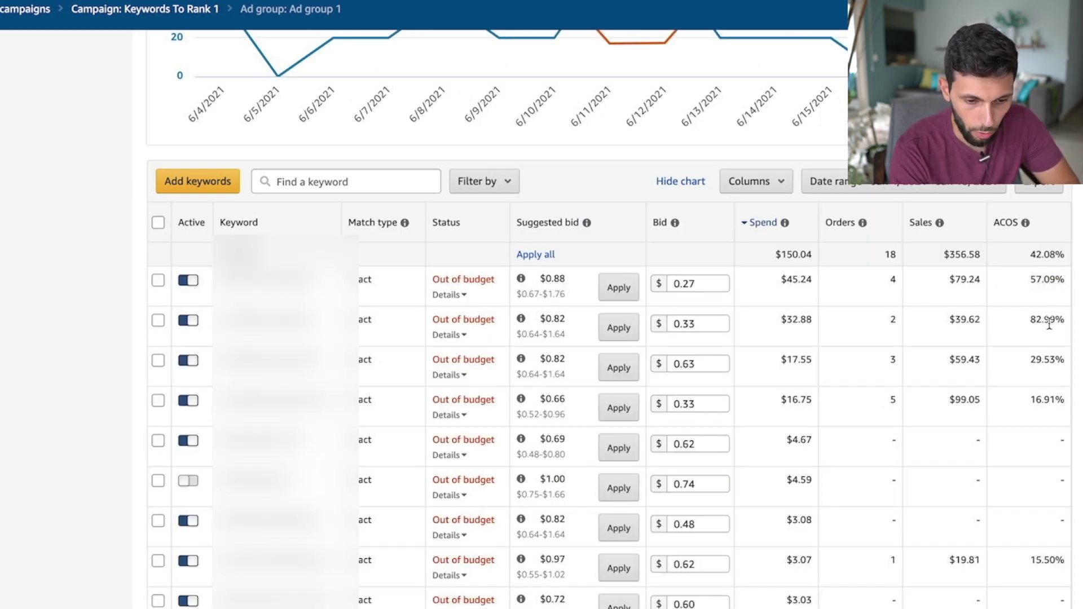
double_click(1030, 323)
click(1062, 340)
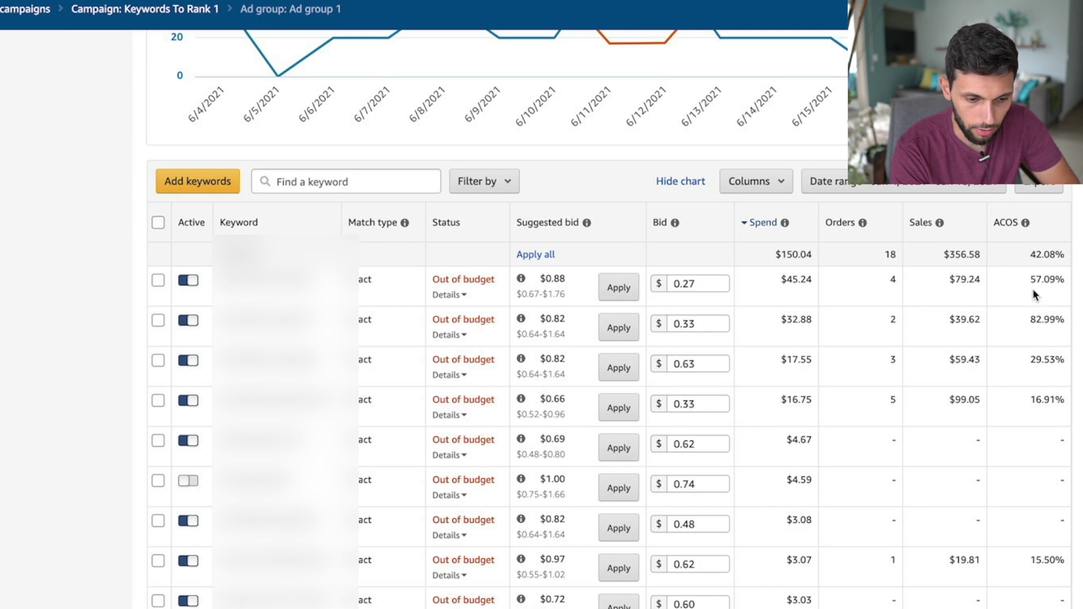
Step: Examine the two-week spend and orders of the remaining keywords, focusing on the highest-spend ones without sales
scroll(1043, 361, down, 1)
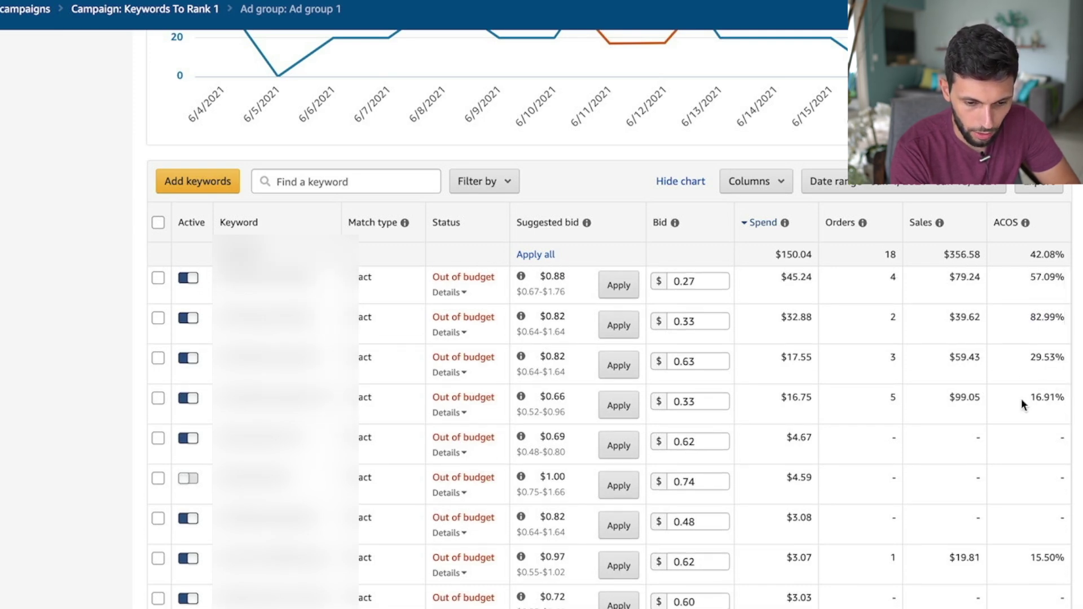
scroll(1032, 429, down, 8)
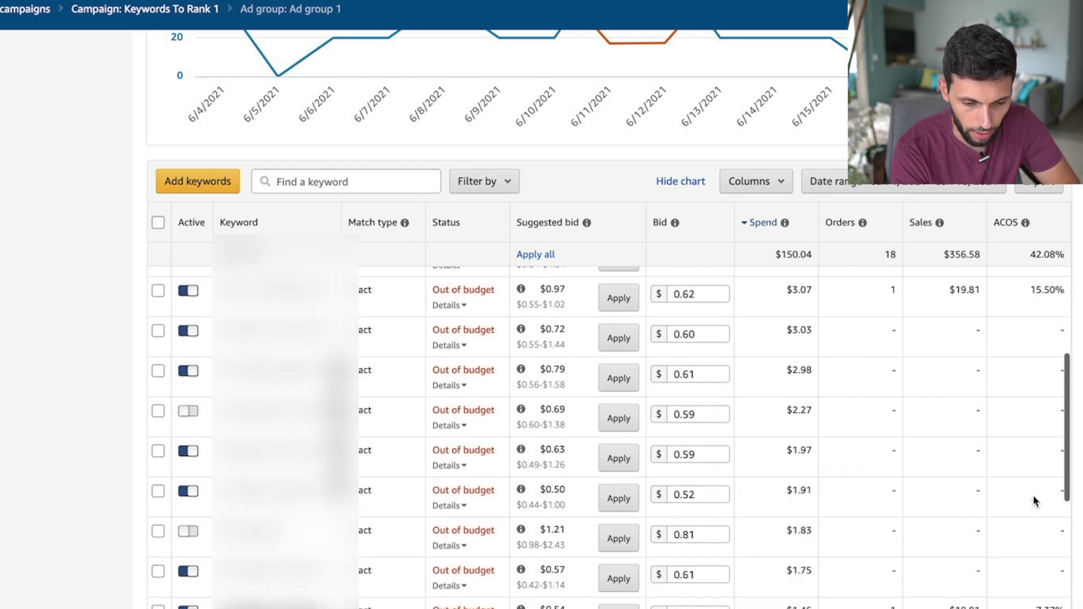
scroll(1034, 499, down, 5)
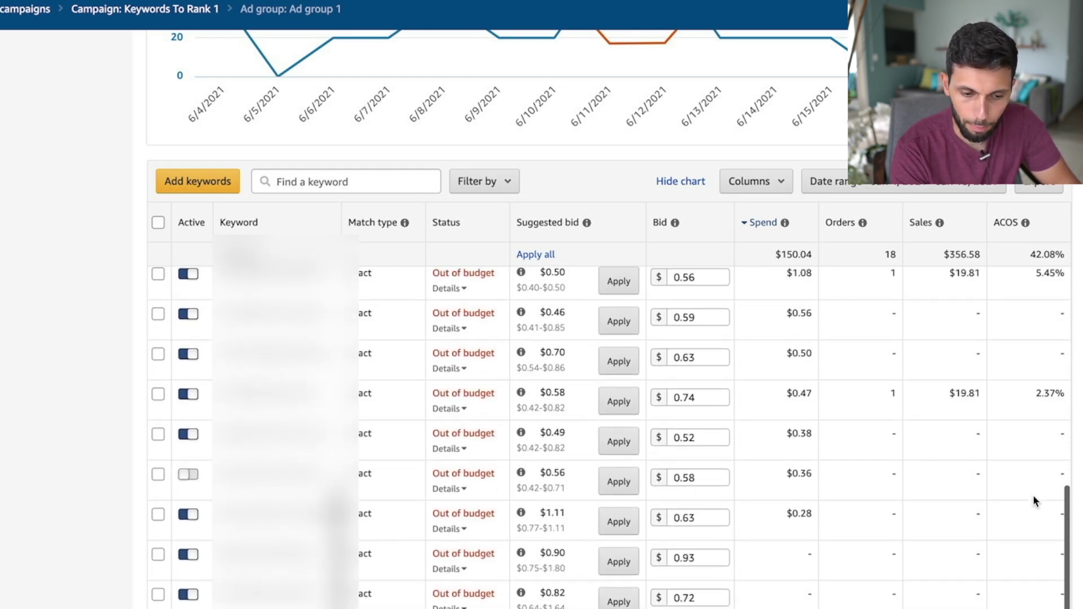
scroll(1033, 495, up, 10)
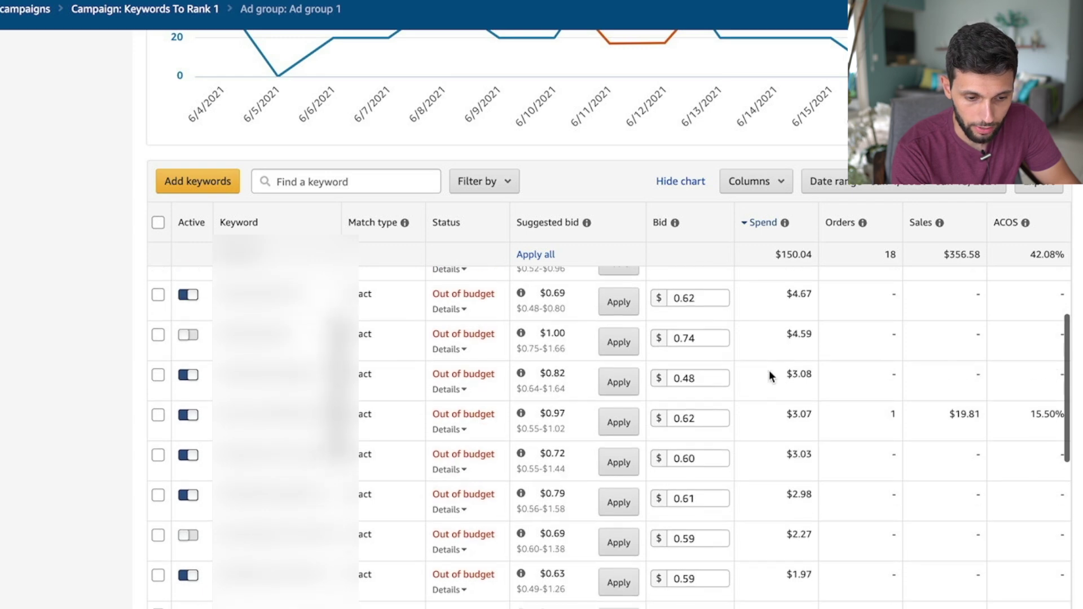
drag(783, 336, 798, 398)
click(818, 353)
click(800, 416)
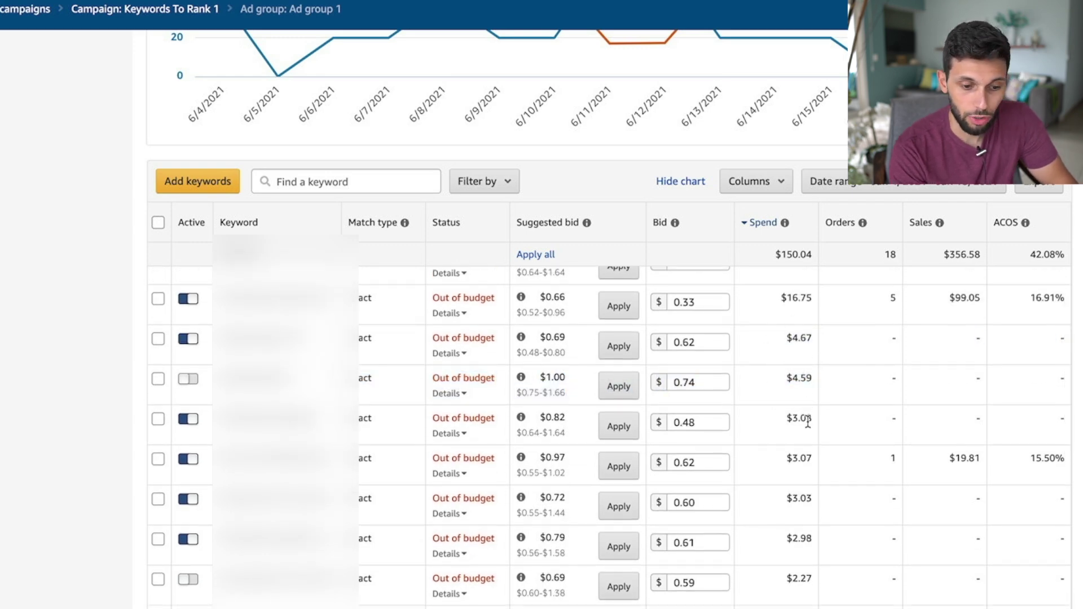
scroll(506, 455, up, 3)
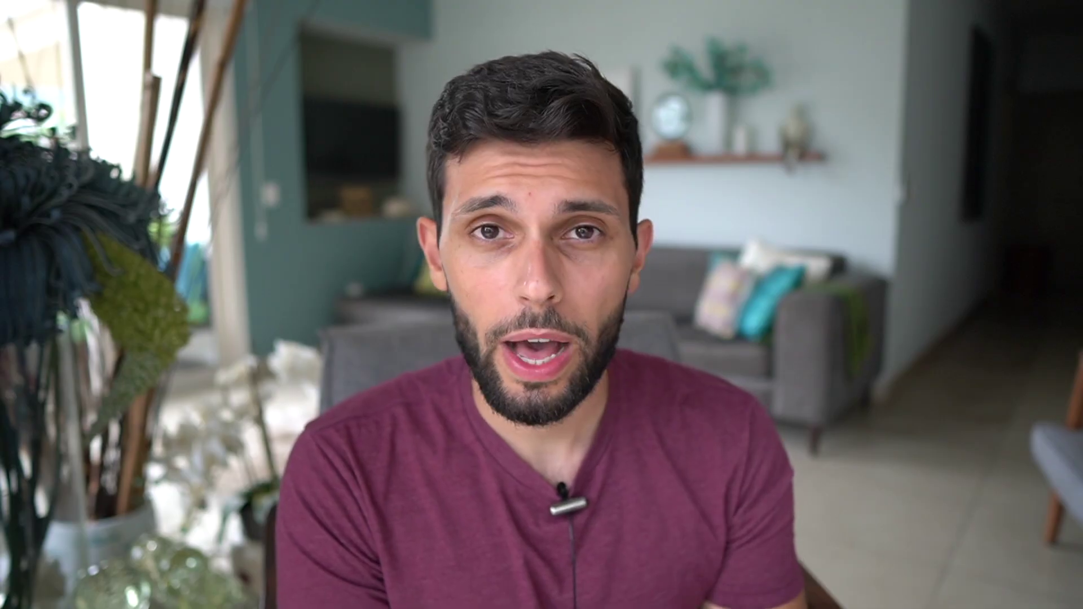